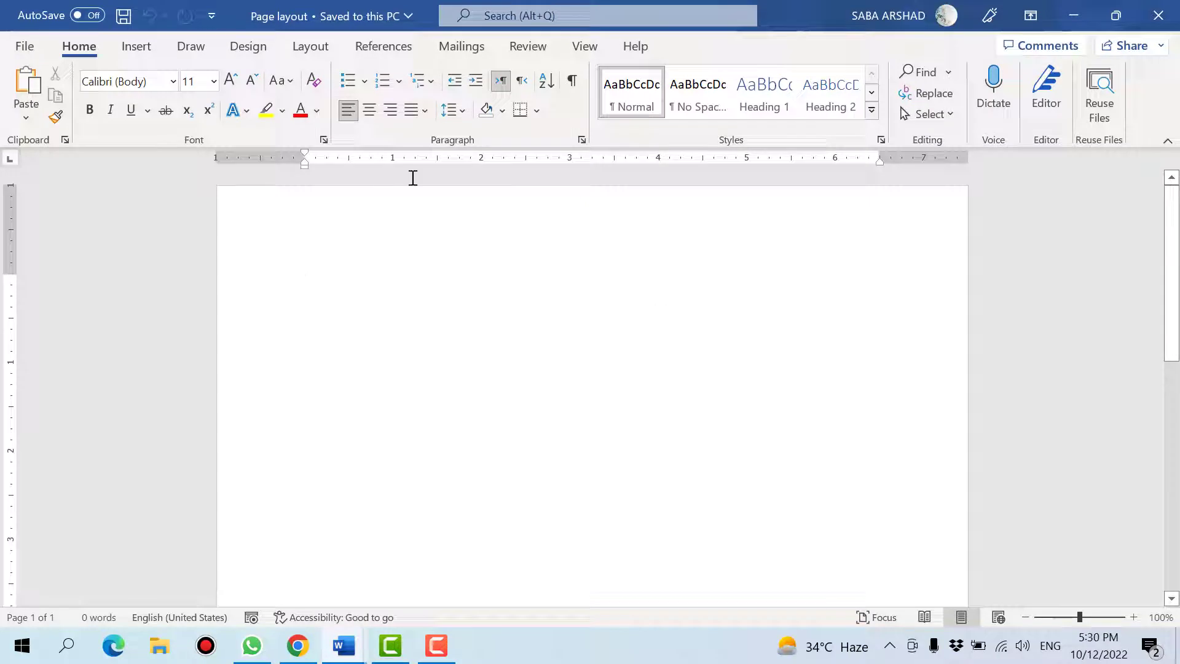
Step: Paste the copied thesis text into the blank document, save it, and place the cursor on the empty line below the Participation heading
click(310, 47)
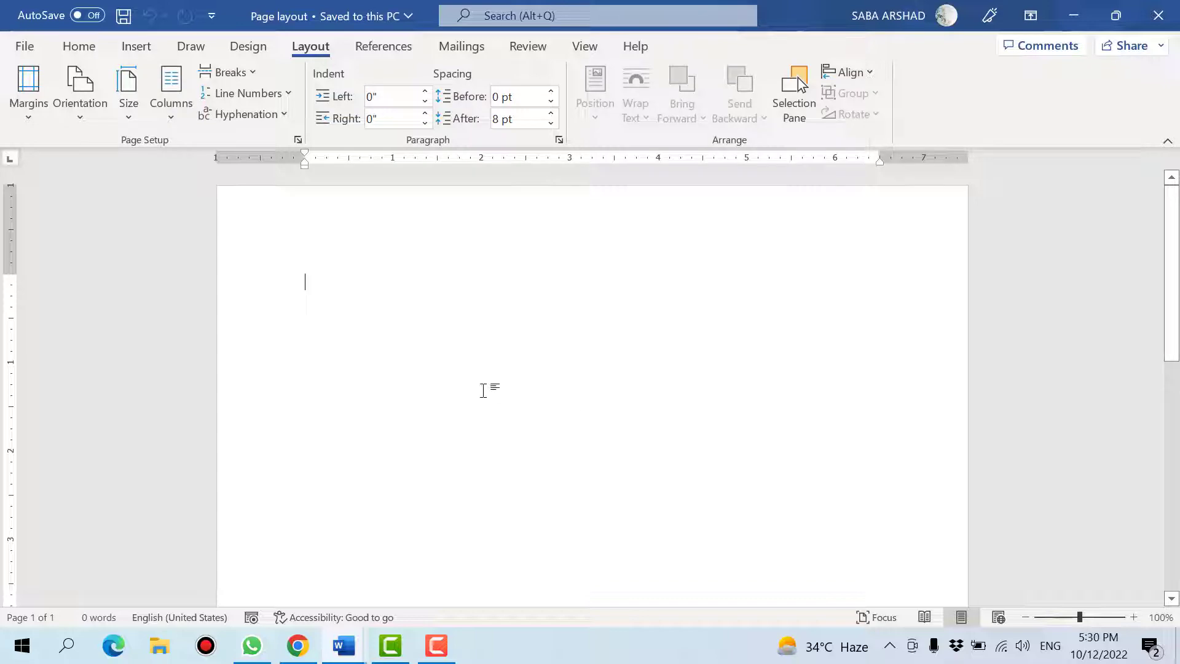
scroll(438, 361, down, 4)
scroll(438, 360, up, 4)
key(ctrl+v)
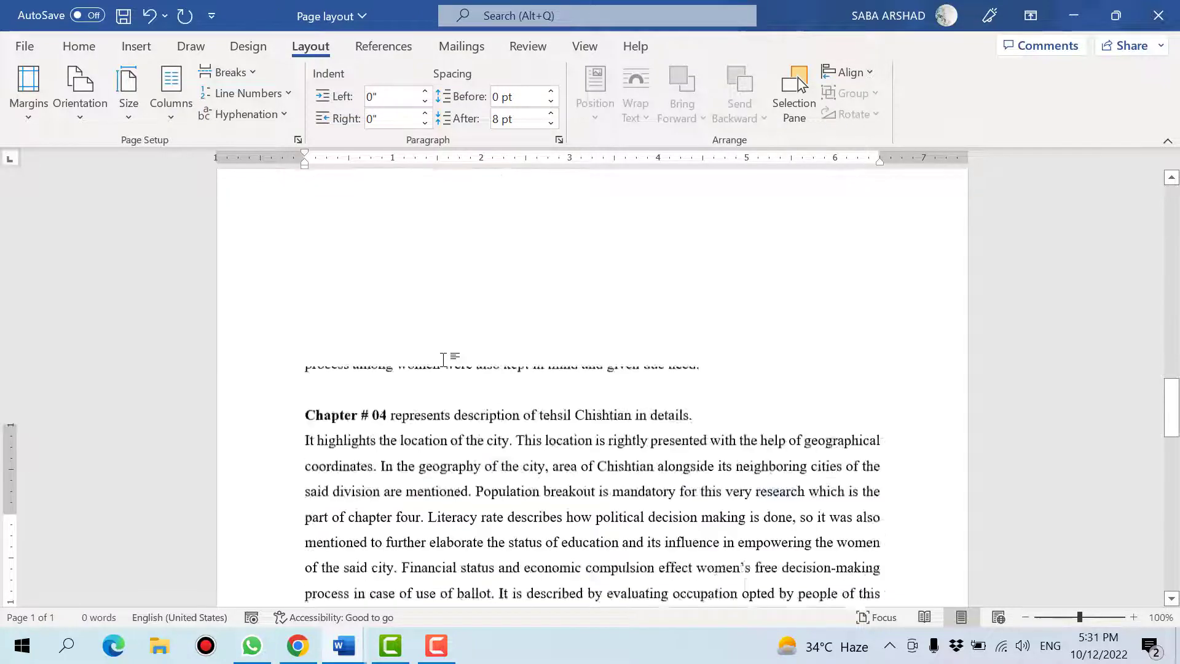
key(ctrl+s)
scroll(542, 362, up, 20)
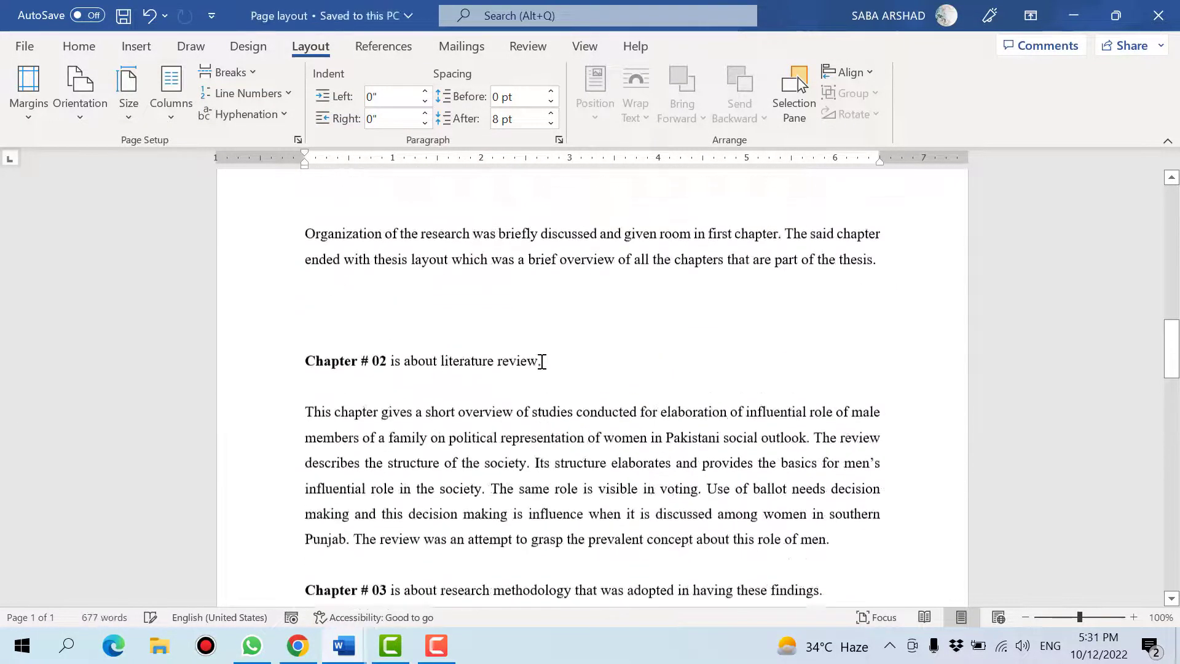
scroll(541, 361, up, 3)
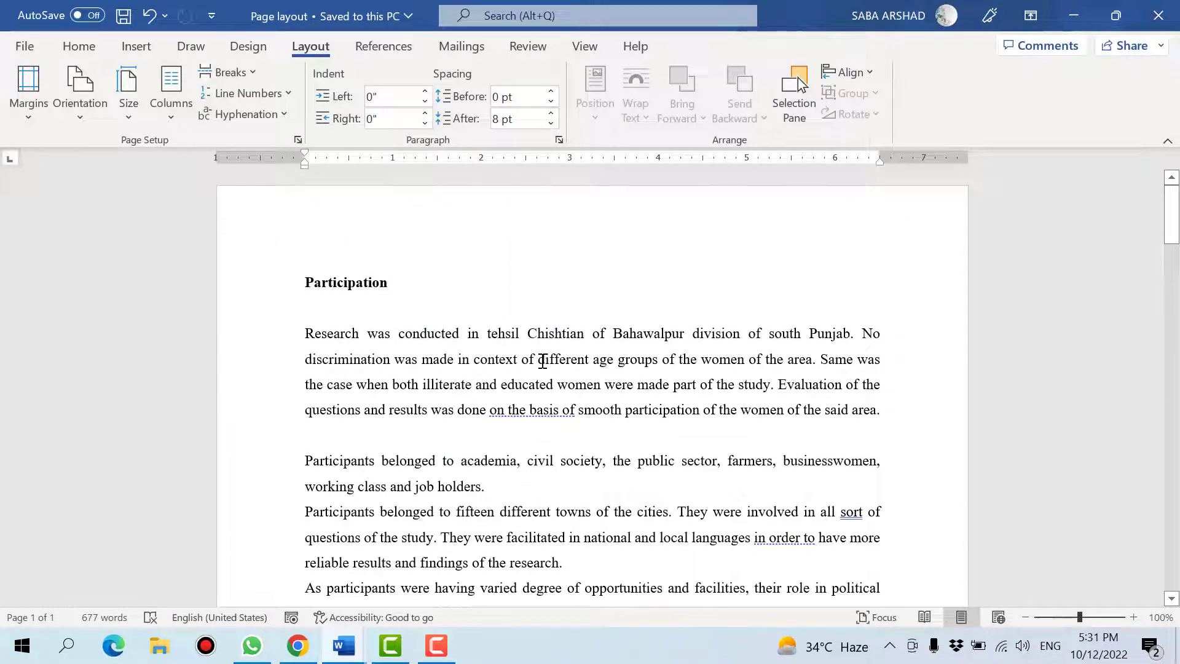
click(577, 315)
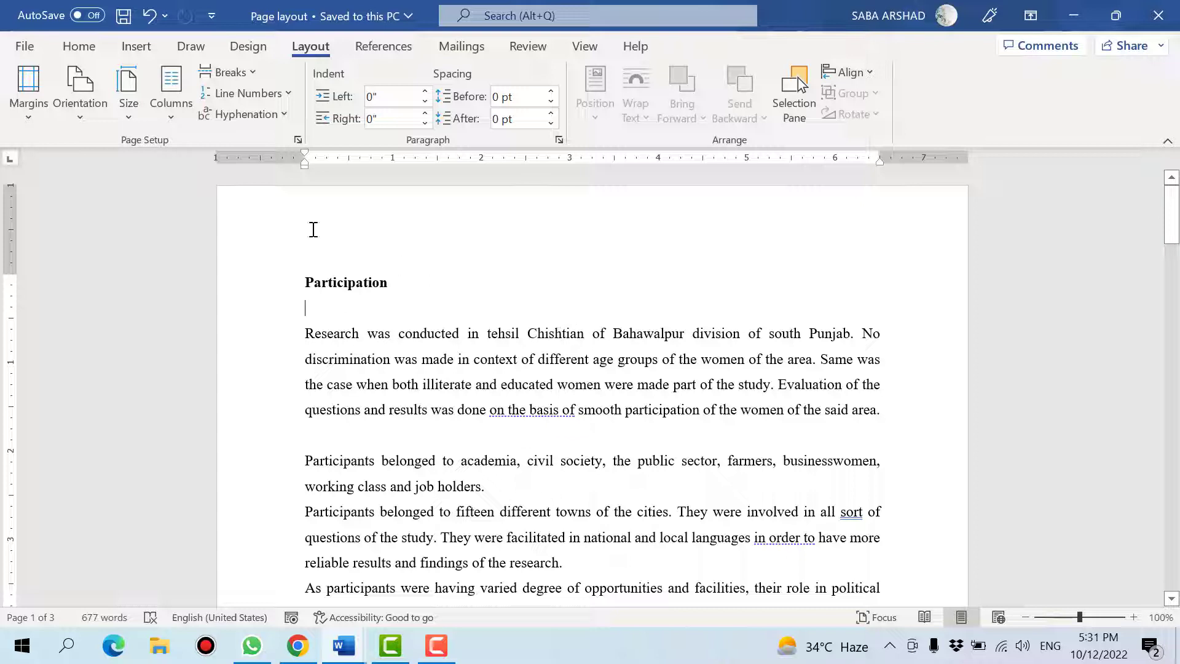
Step: Apply the Normal page margins, followed by the Narrow preset with 0.5" on all sides
click(34, 116)
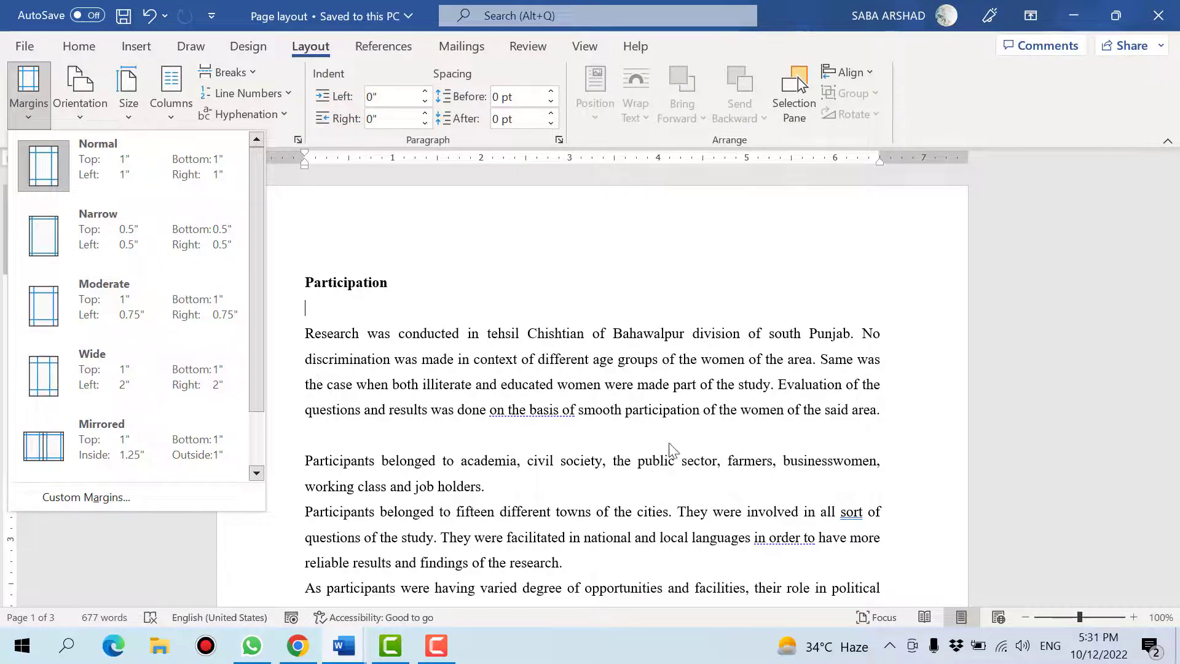
click(105, 164)
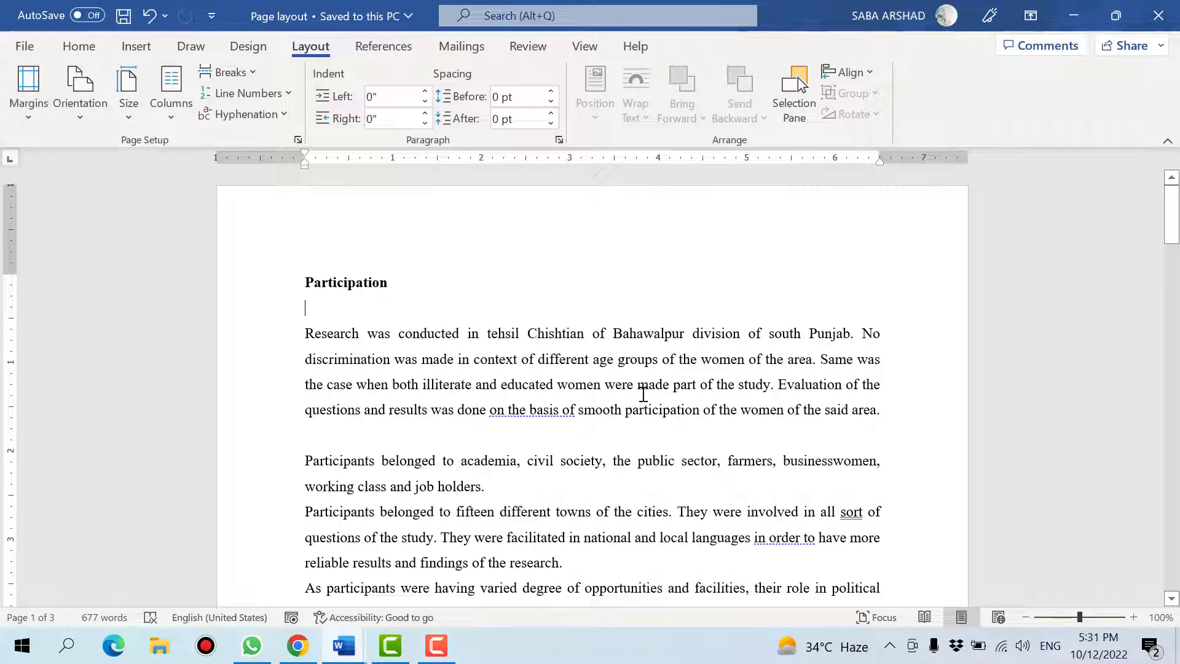
click(29, 99)
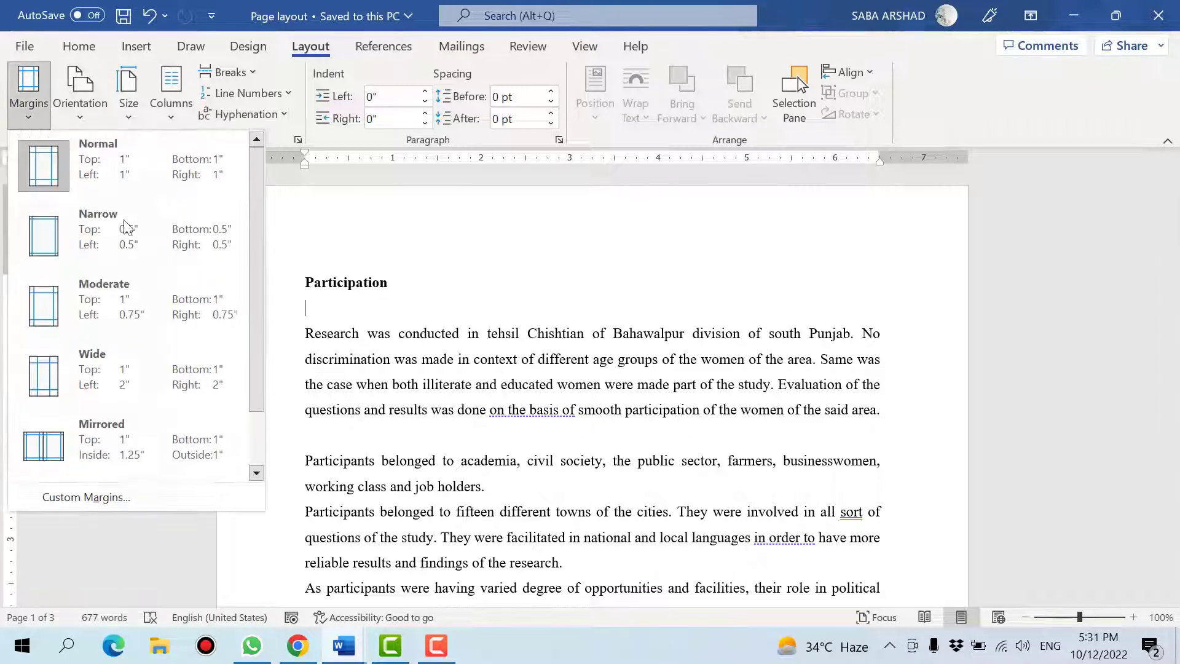
click(120, 249)
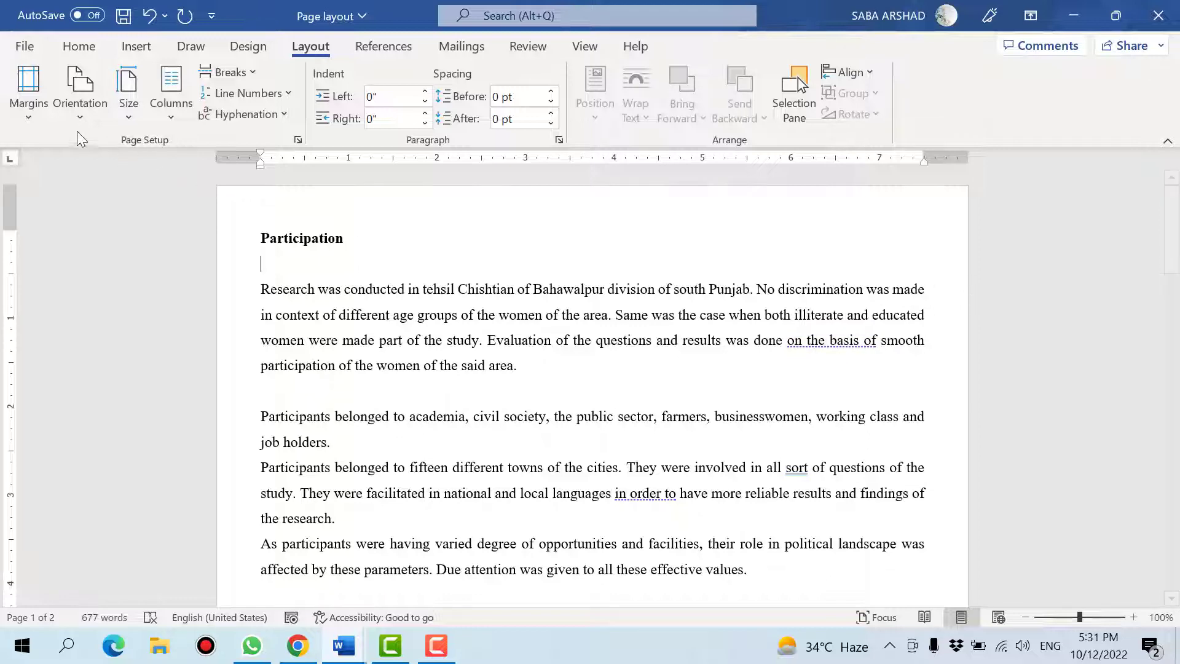
Step: Apply the Moderate margin preset, followed by the Wide preset with 2" left and right margins, and check the page layout
click(28, 95)
click(53, 296)
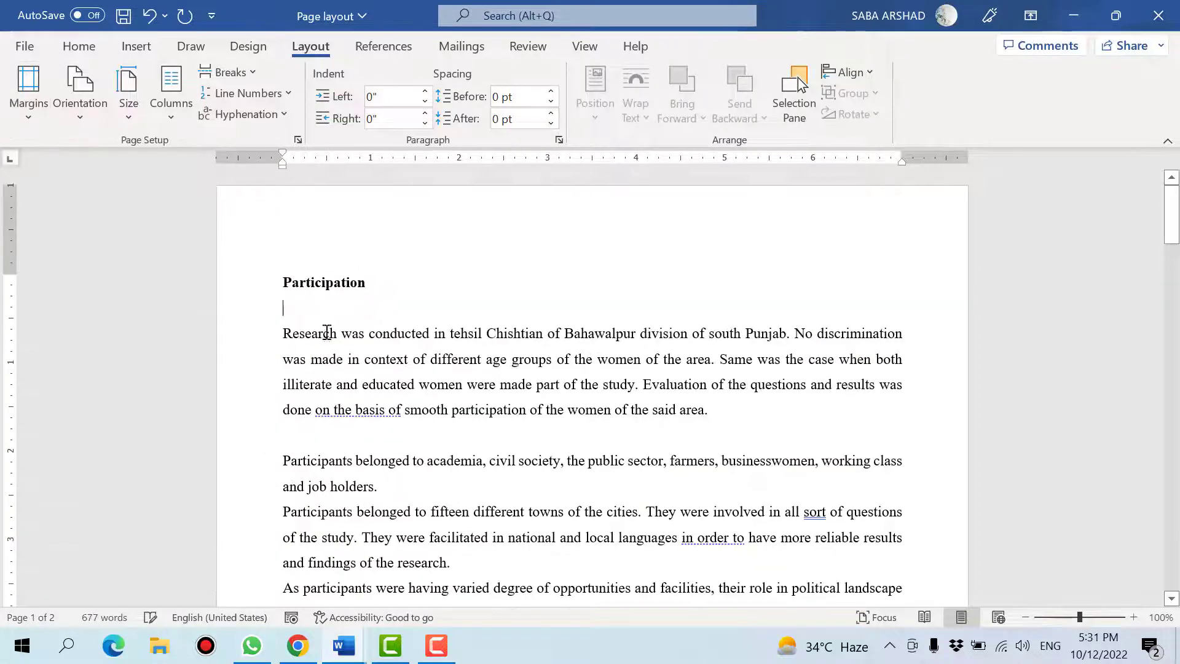
click(29, 95)
click(61, 364)
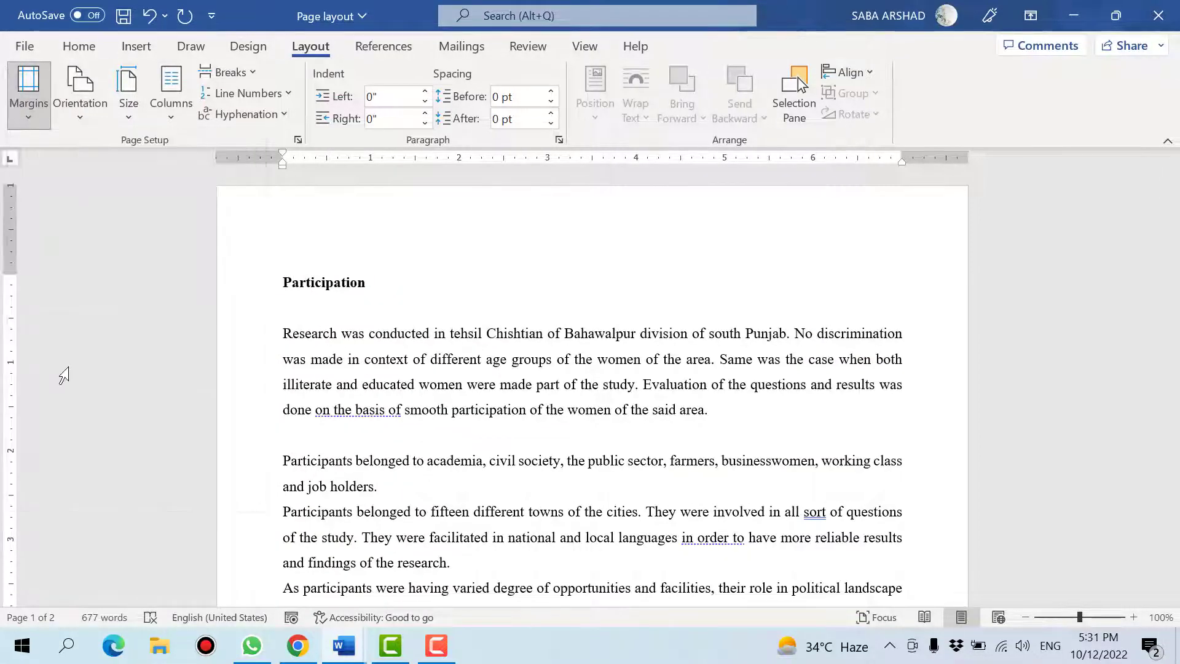
scroll(711, 392, down, 2)
scroll(711, 392, down, 4)
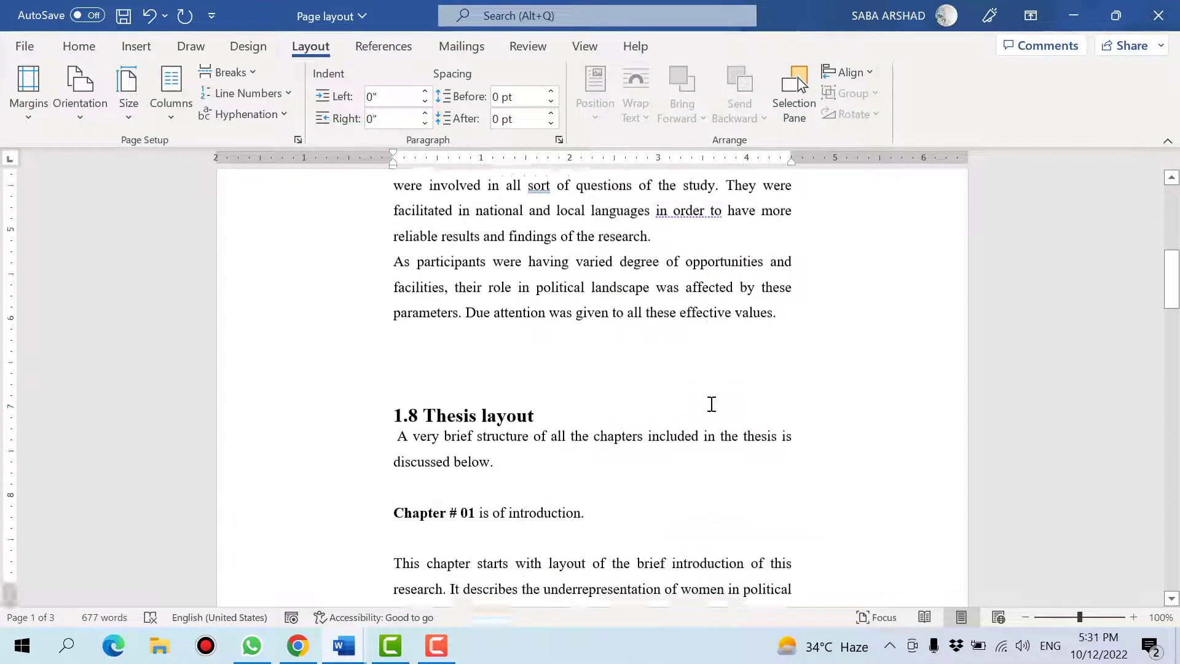
scroll(711, 403, up, 6)
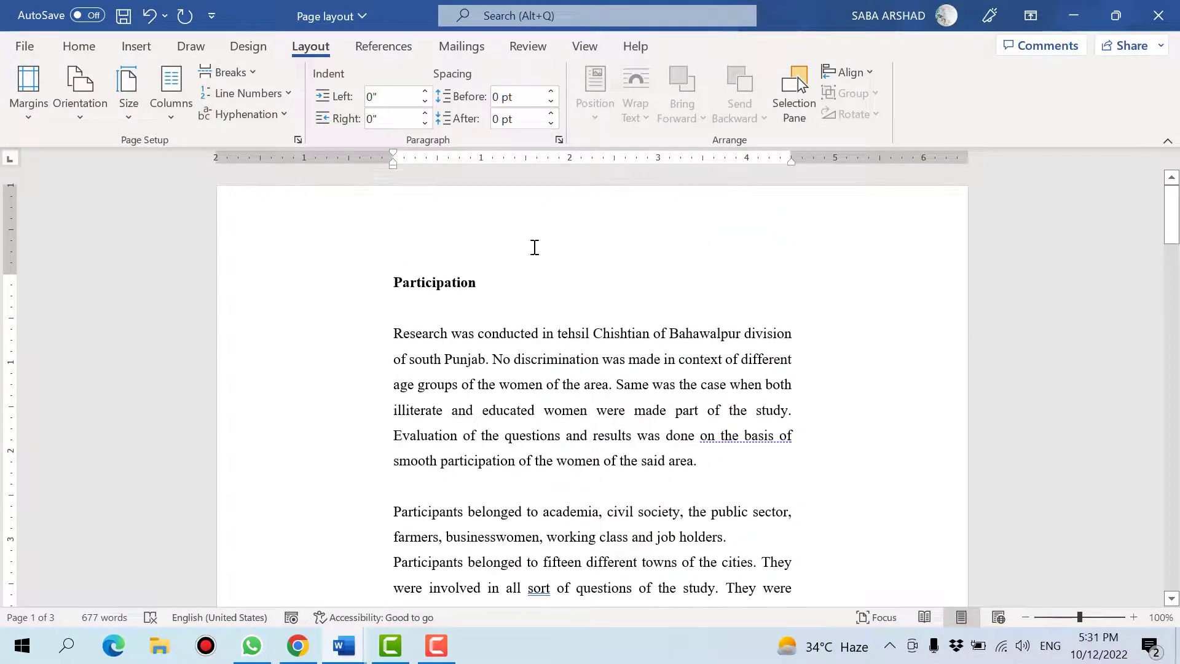
Step: Return the page margins to the Normal preset with 1" on all sides and save the document
click(38, 108)
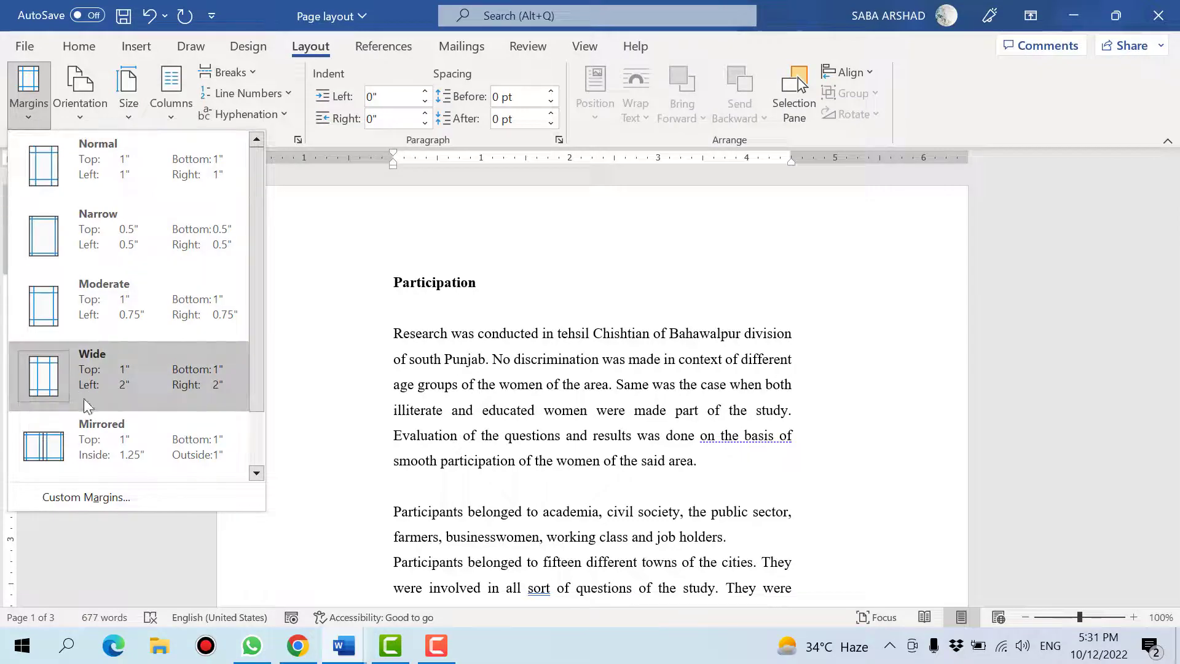
scroll(92, 430, down, 1)
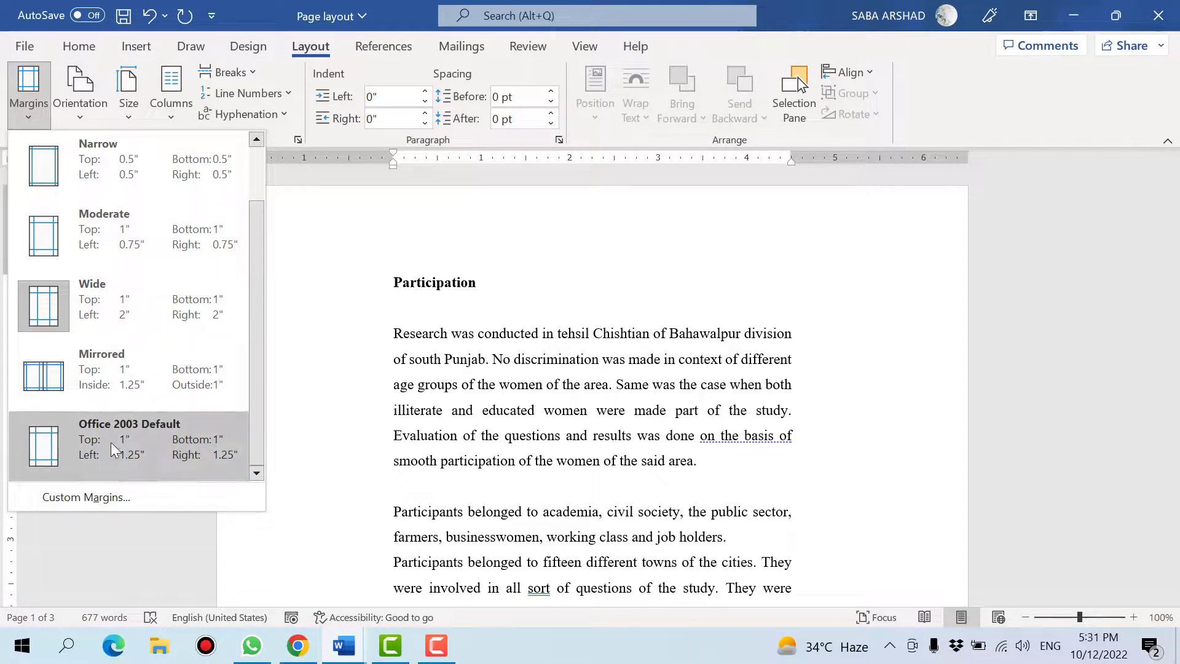
scroll(111, 442, up, 1)
click(91, 194)
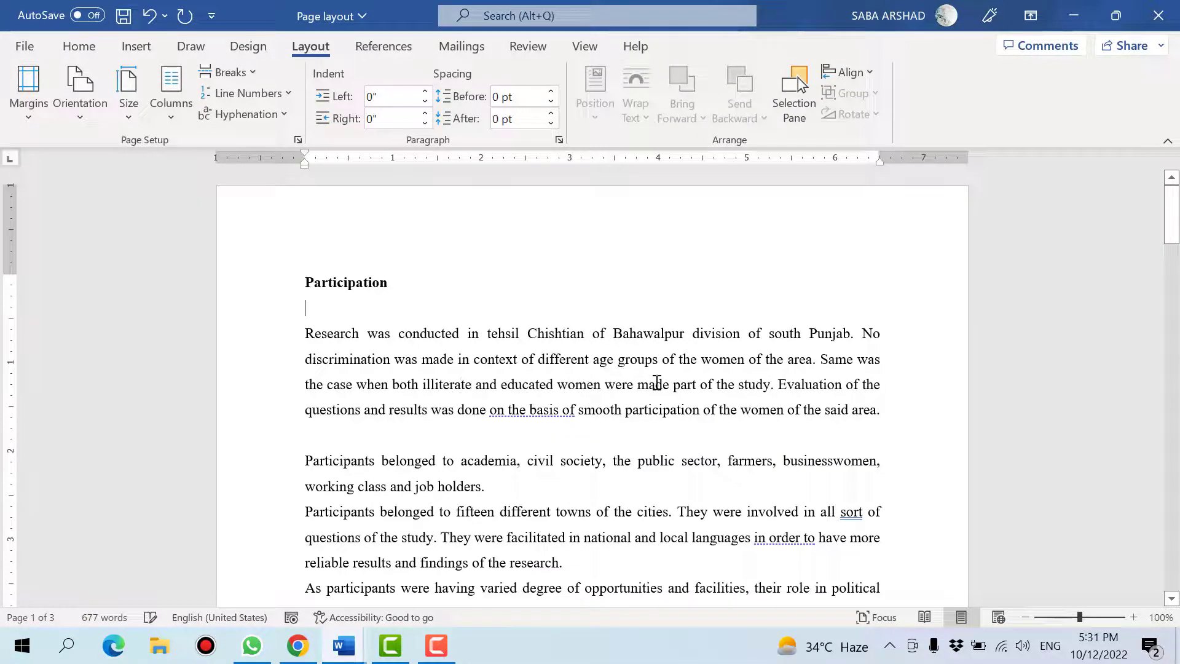
key(ctrl+s)
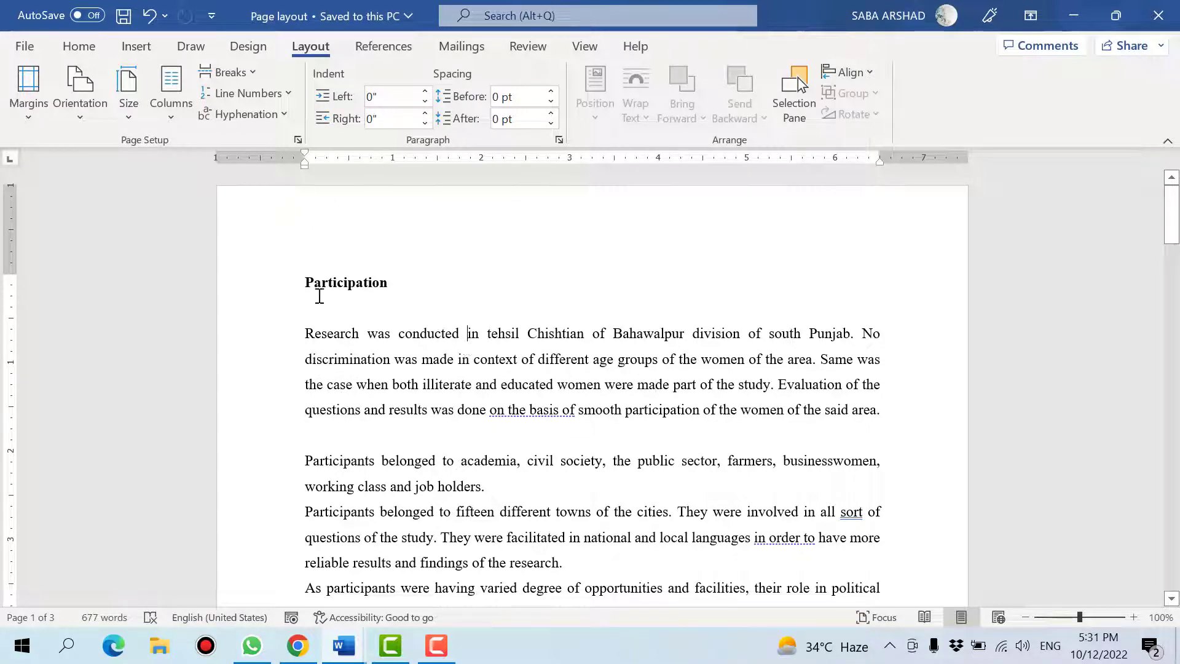
Step: Set a custom left margin of 1.5" for the whole document and save it
click(25, 106)
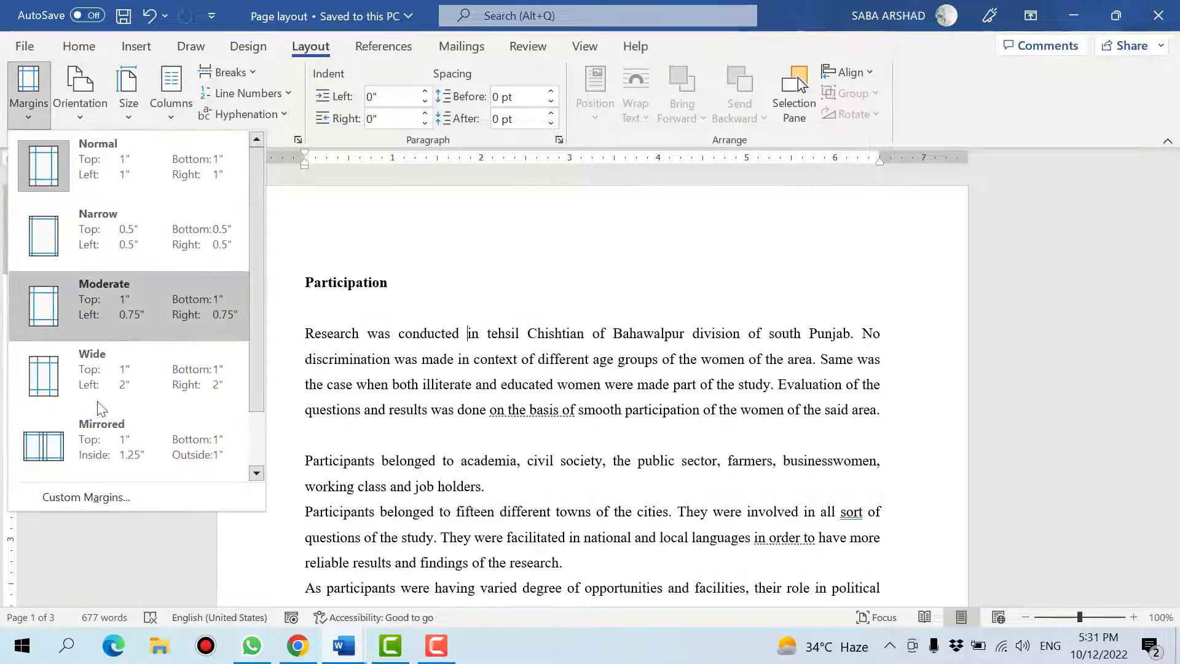
click(114, 499)
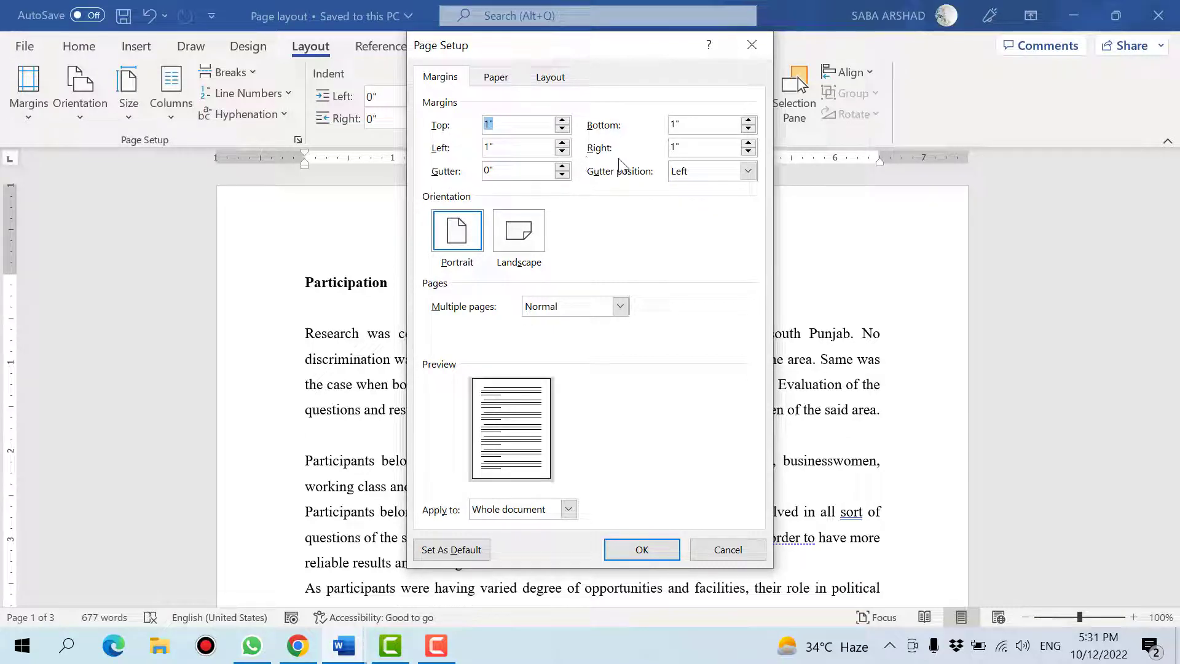
click(491, 149)
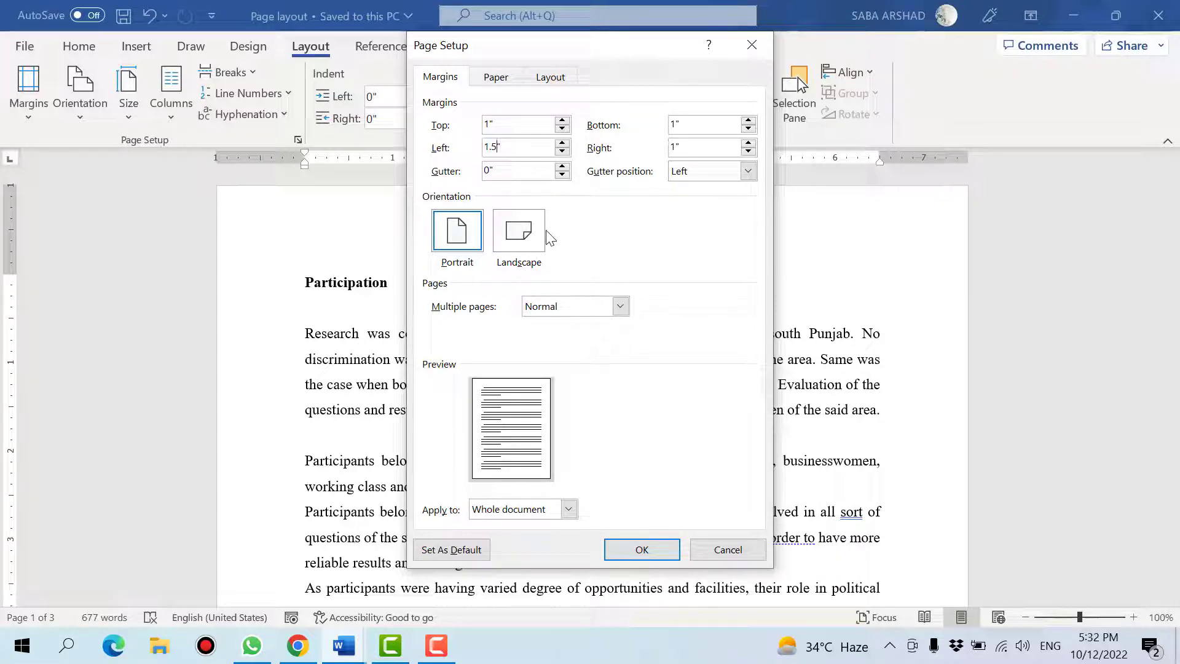
click(687, 149)
click(651, 551)
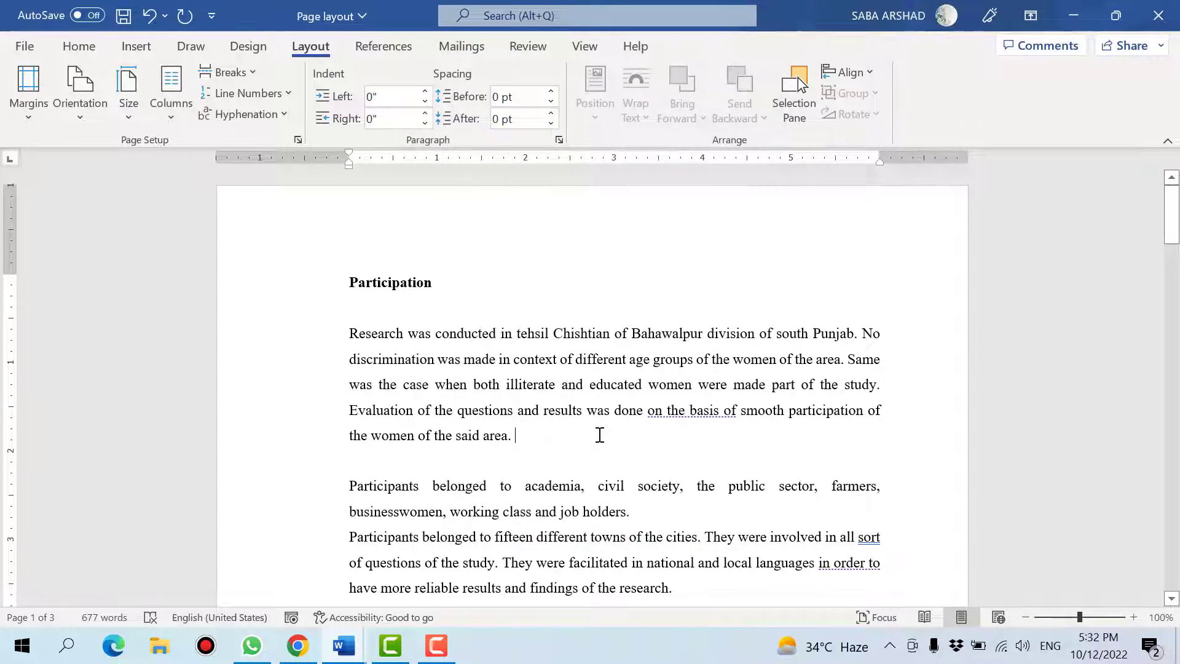
key(ctrl+s)
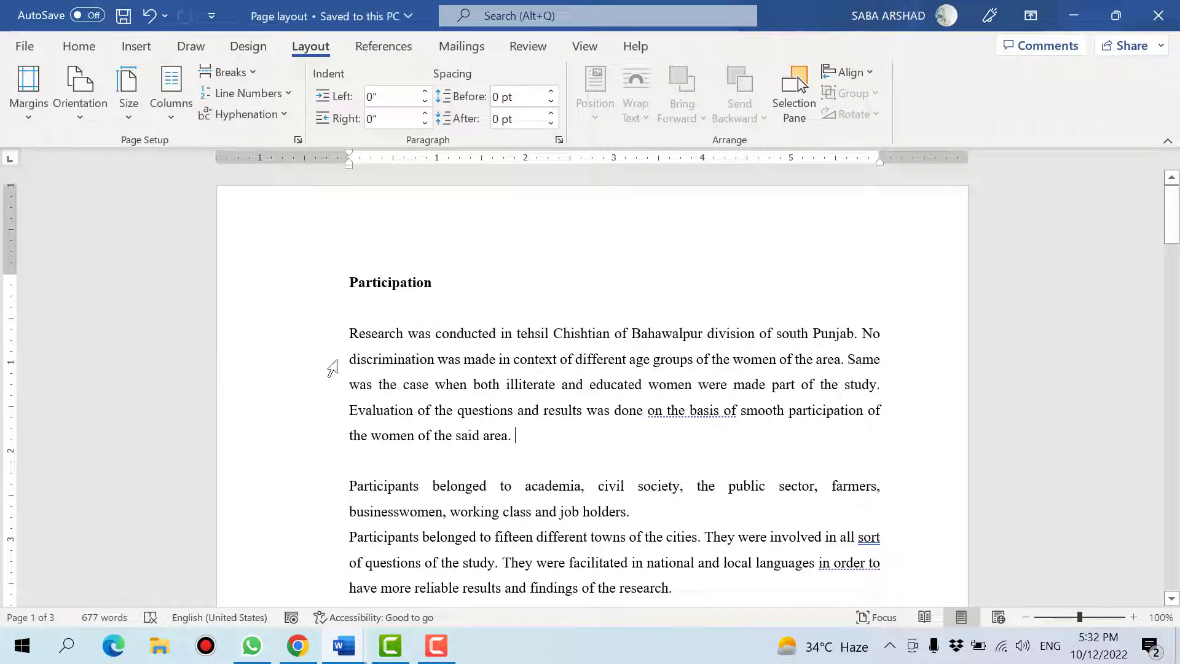
Step: Switch the page orientation to Landscape with all three pages in view
click(663, 358)
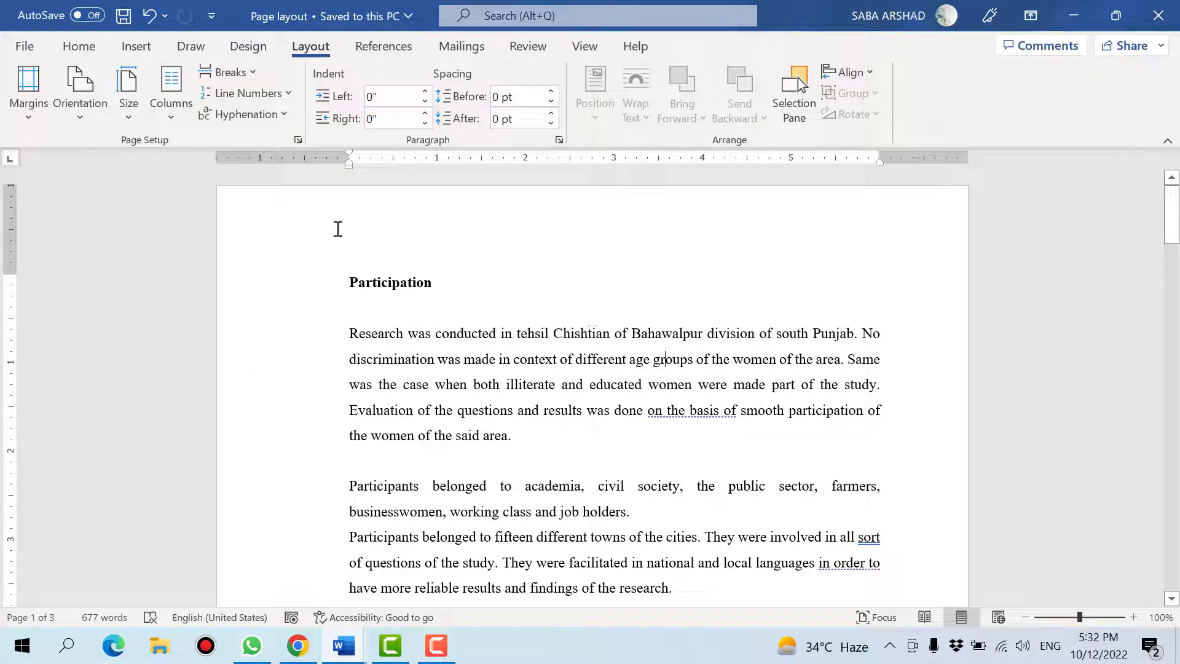
click(80, 107)
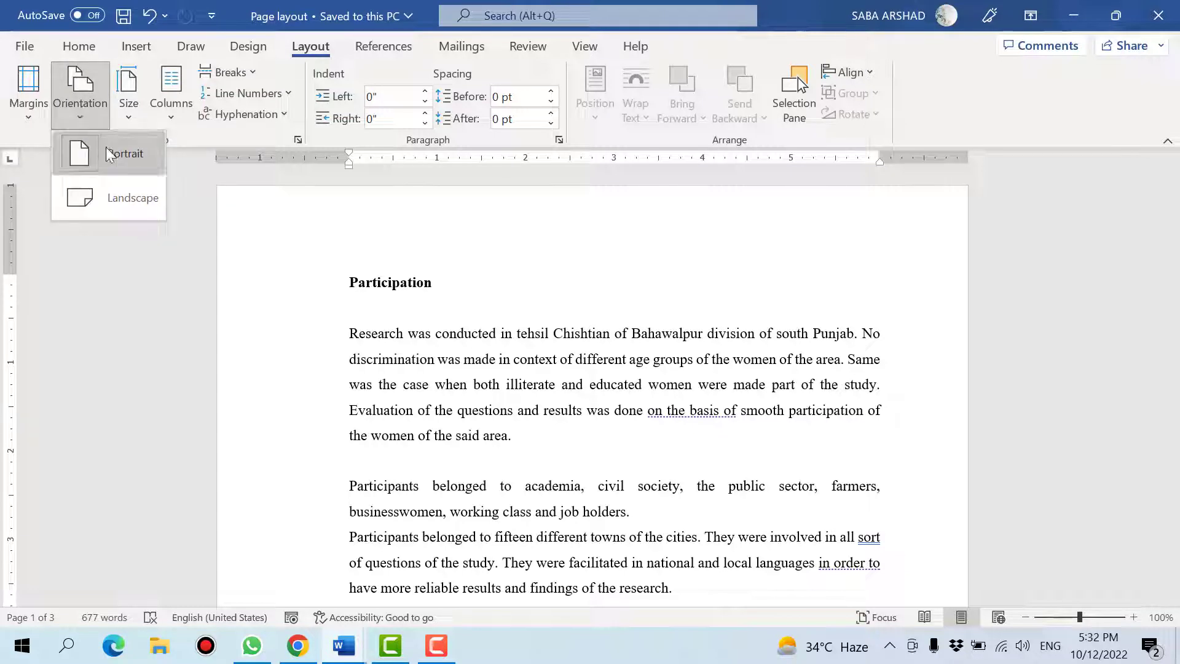
click(503, 292)
scroll(503, 290, down, 5)
scroll(505, 289, down, 2)
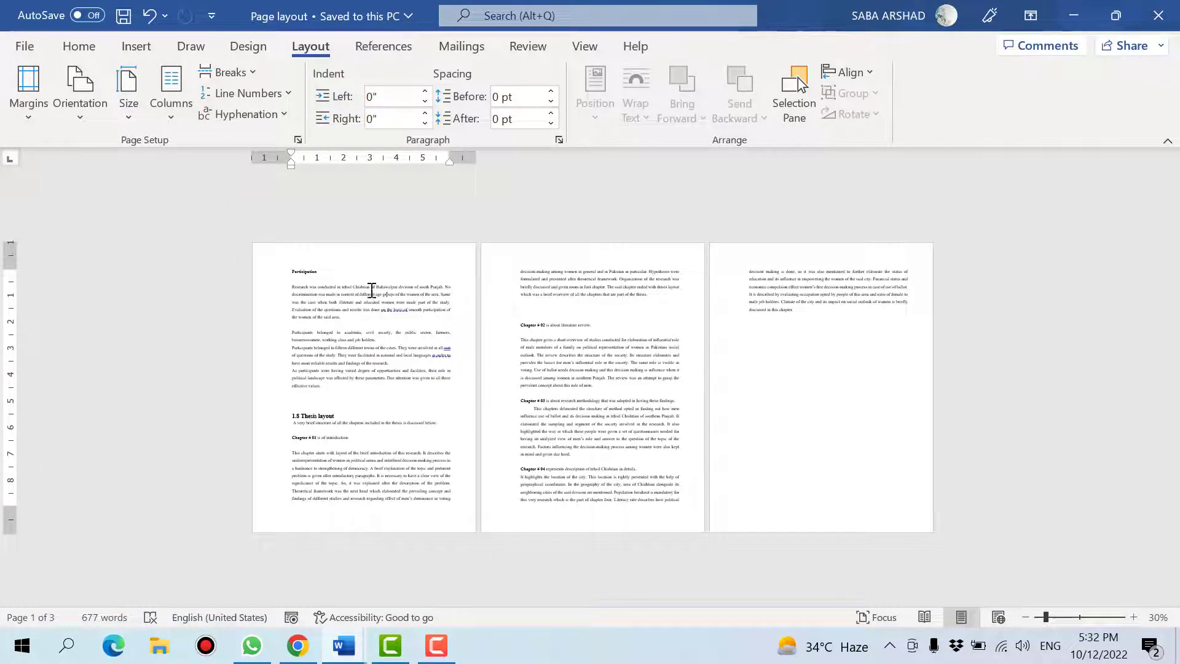
click(757, 336)
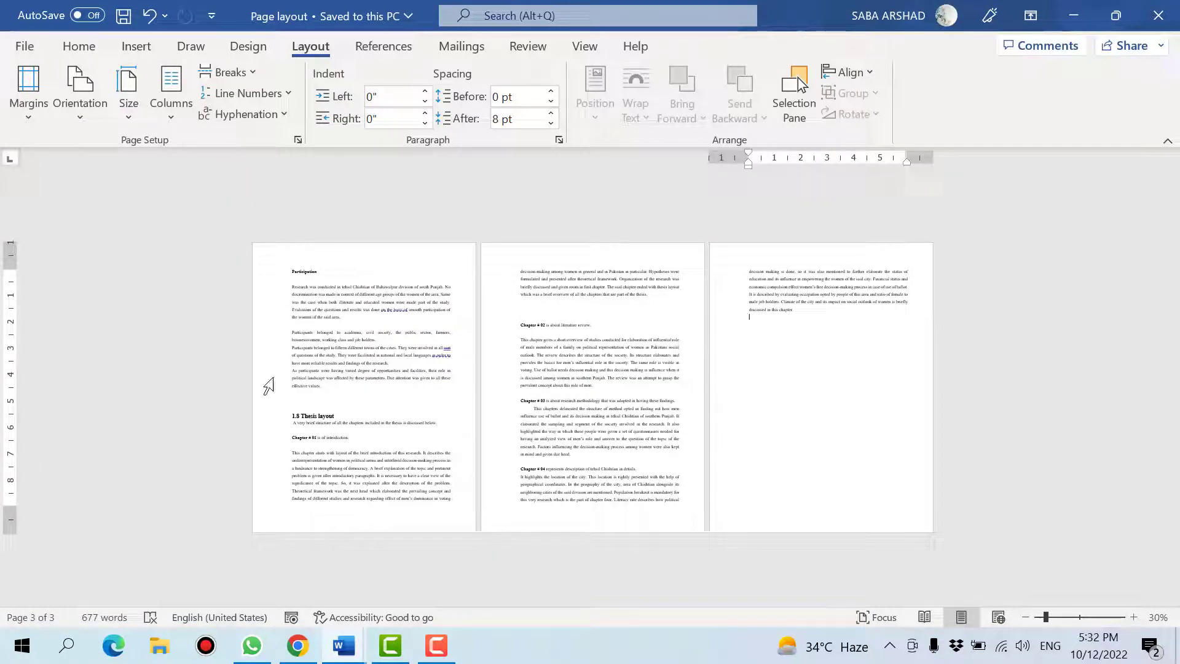
click(82, 112)
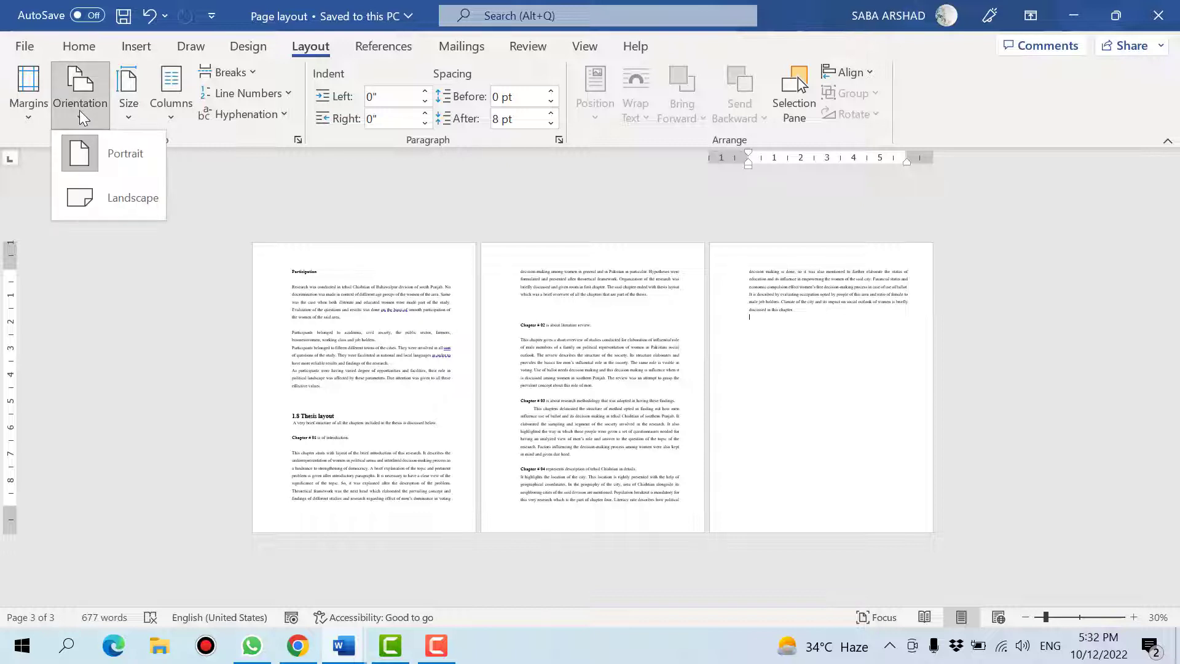
click(102, 197)
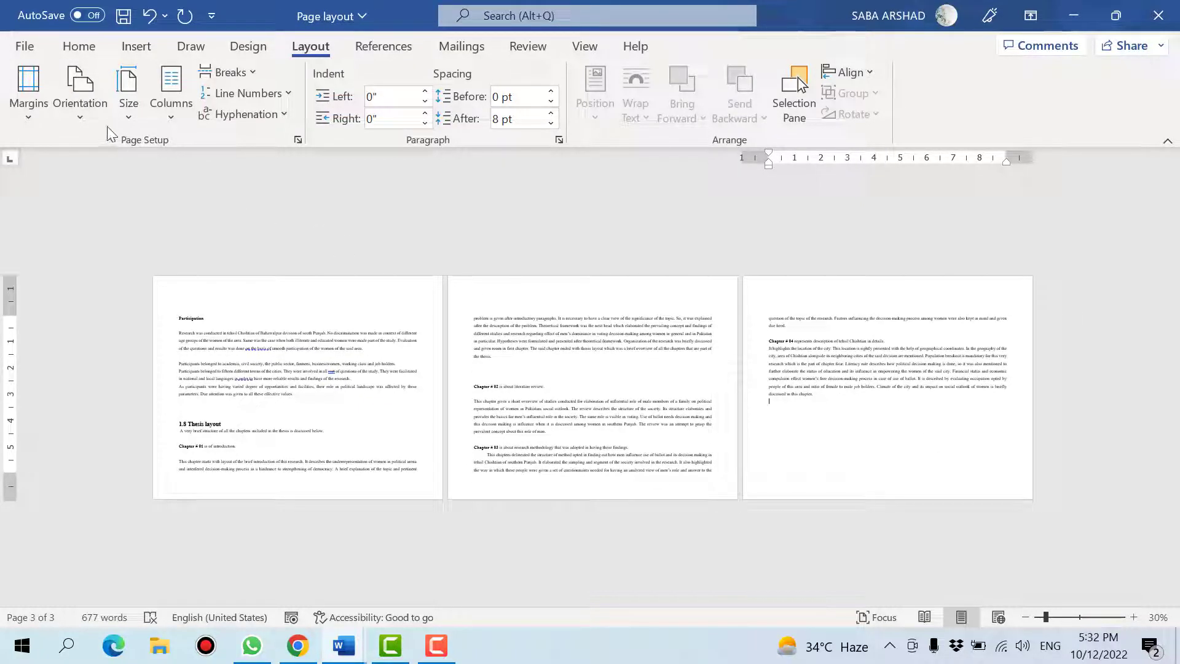
Step: Set the page orientation back to Portrait and place the cursor in the first page's text
click(80, 102)
click(93, 161)
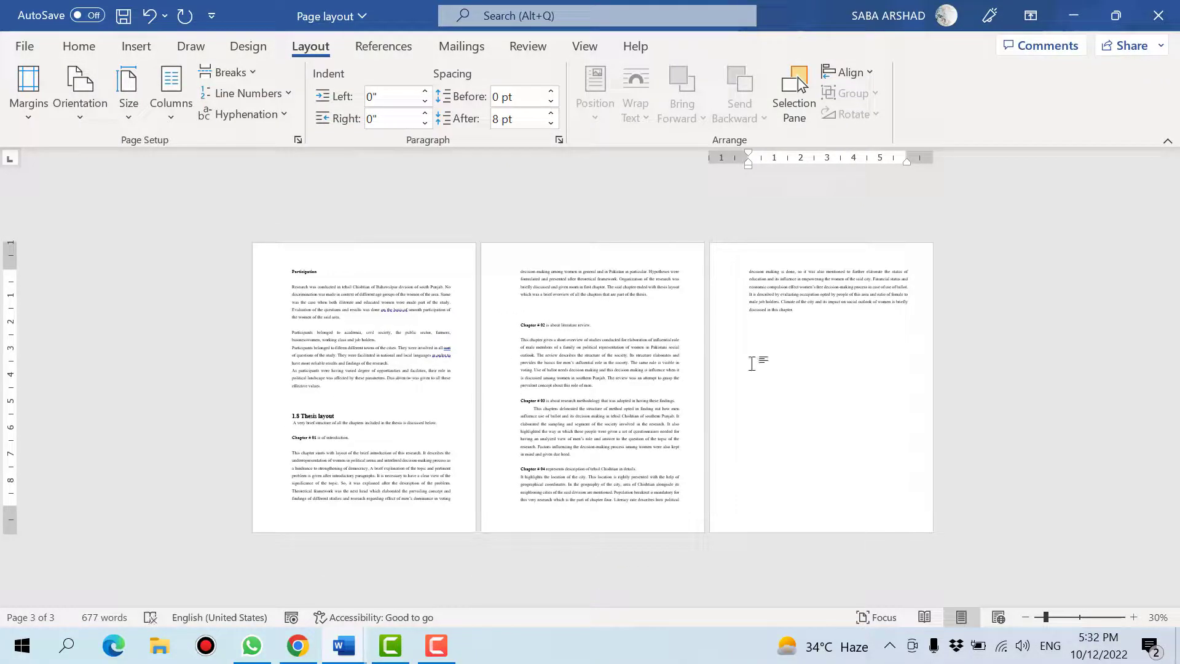
click(377, 355)
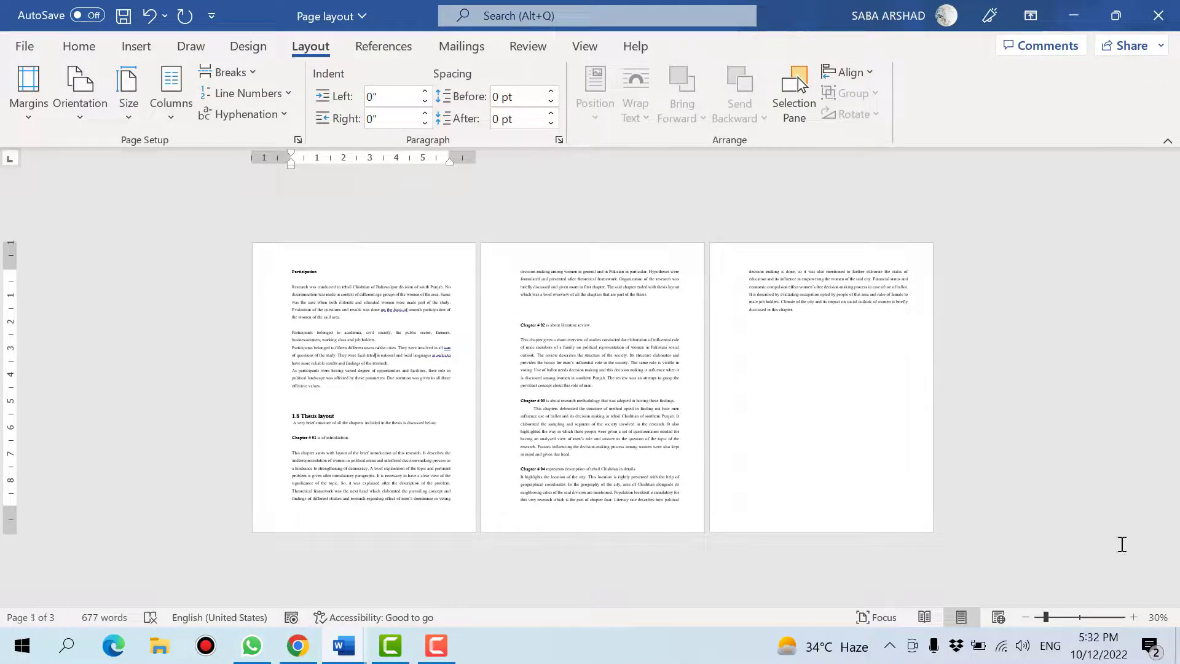
Step: Restore the document zoom to 100% and save the document
click(1078, 617)
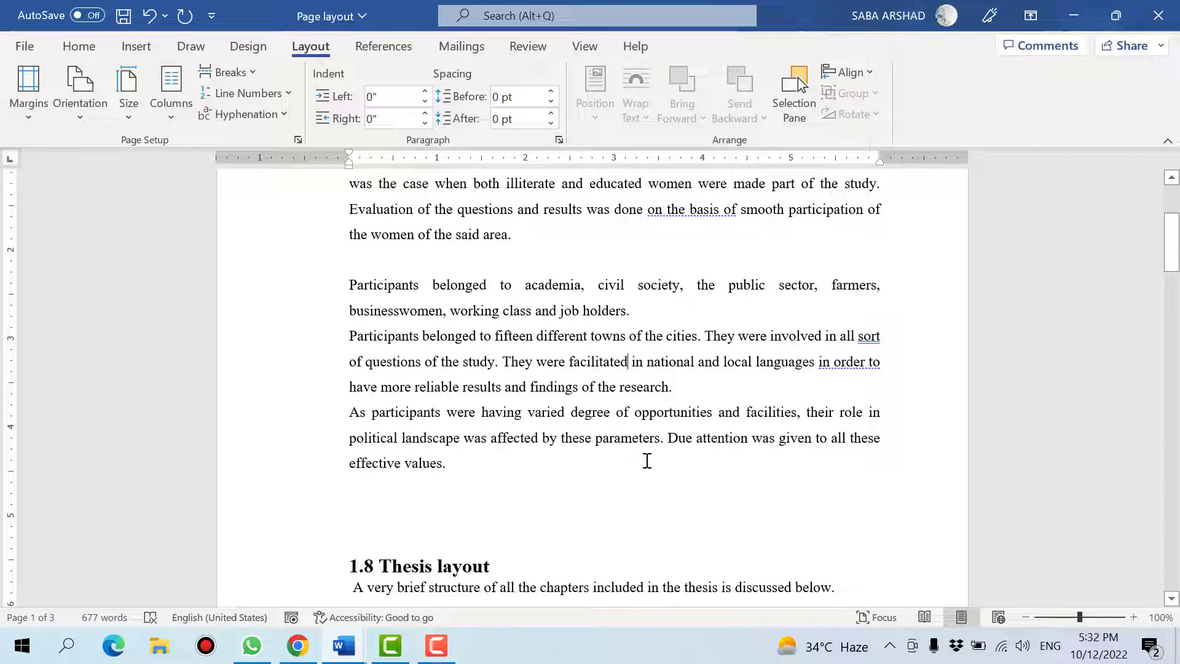
ctrl+scroll(647, 461, down, 9)
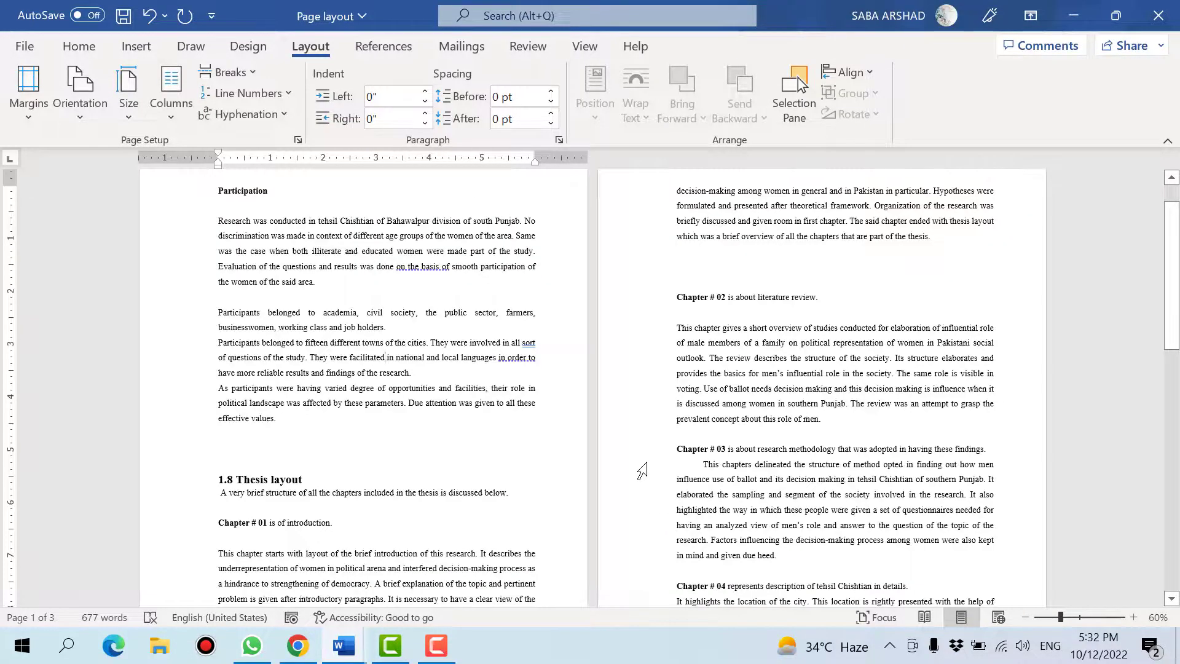
ctrl+scroll(642, 470, up, 9)
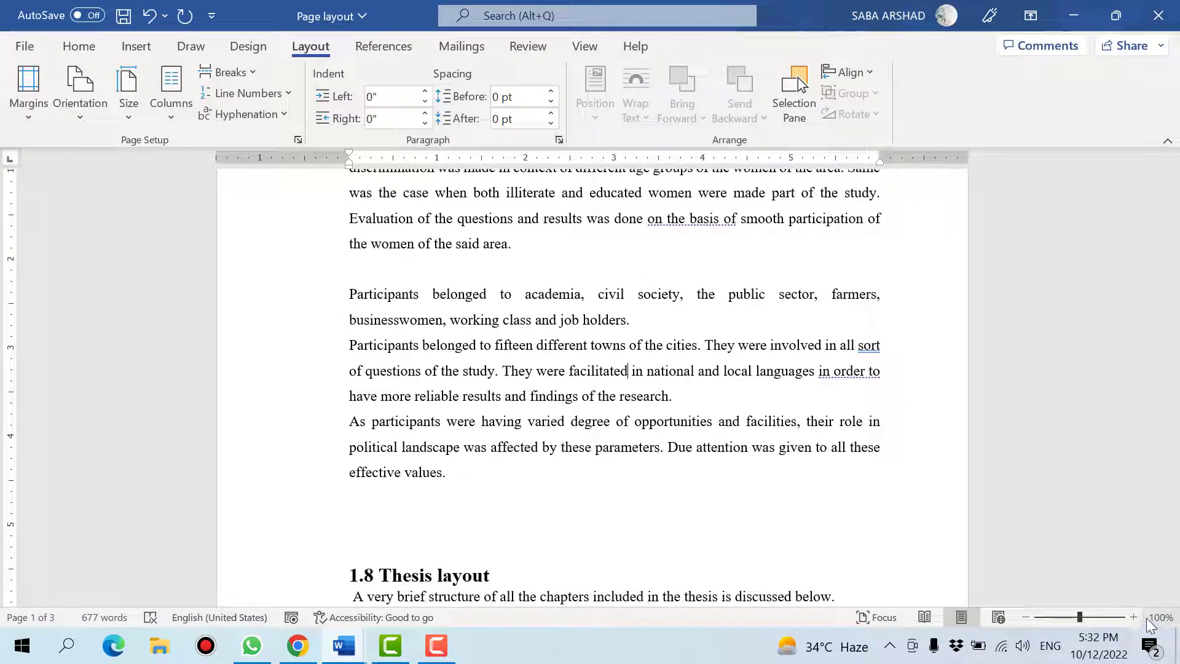
key(ctrl+s)
scroll(486, 433, up, 4)
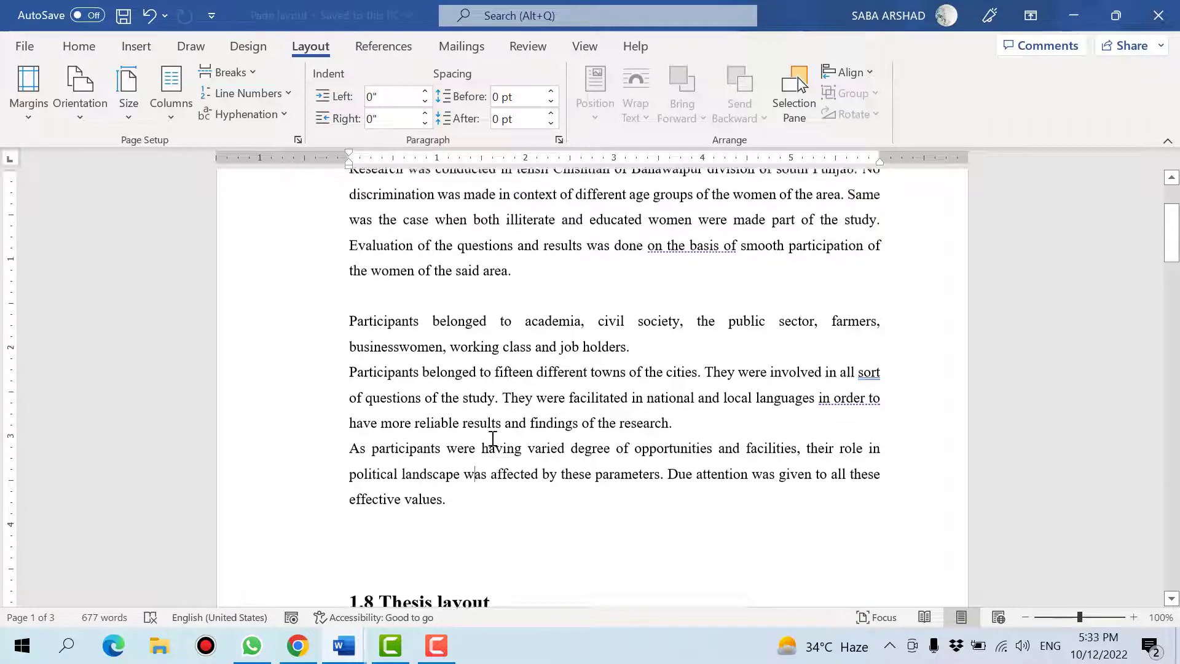
Step: Review the preset paper sizes and the custom paper width and height settings without changing them
click(132, 116)
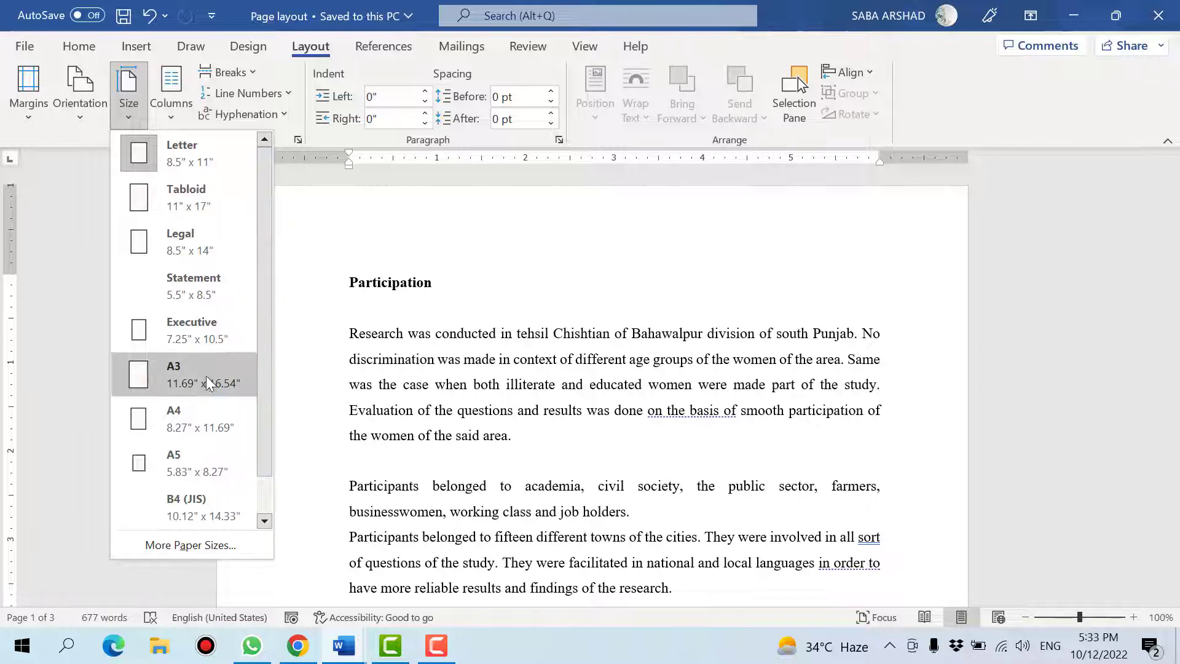
scroll(197, 462, down, 1)
scroll(197, 462, up, 1)
click(235, 549)
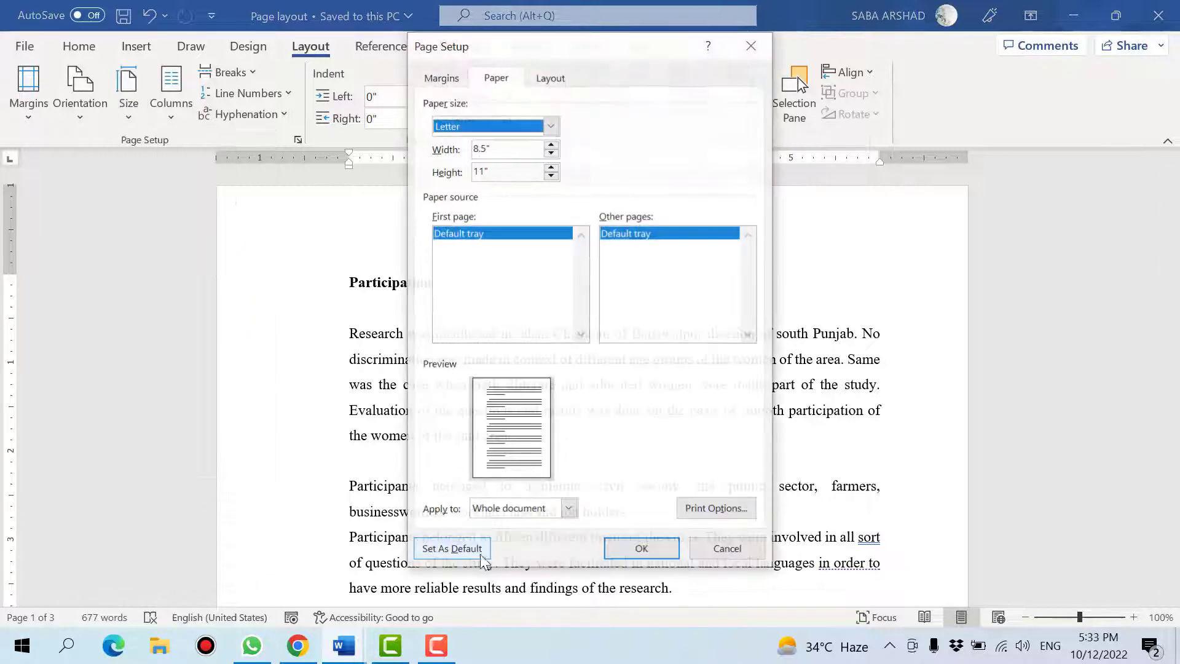
click(501, 168)
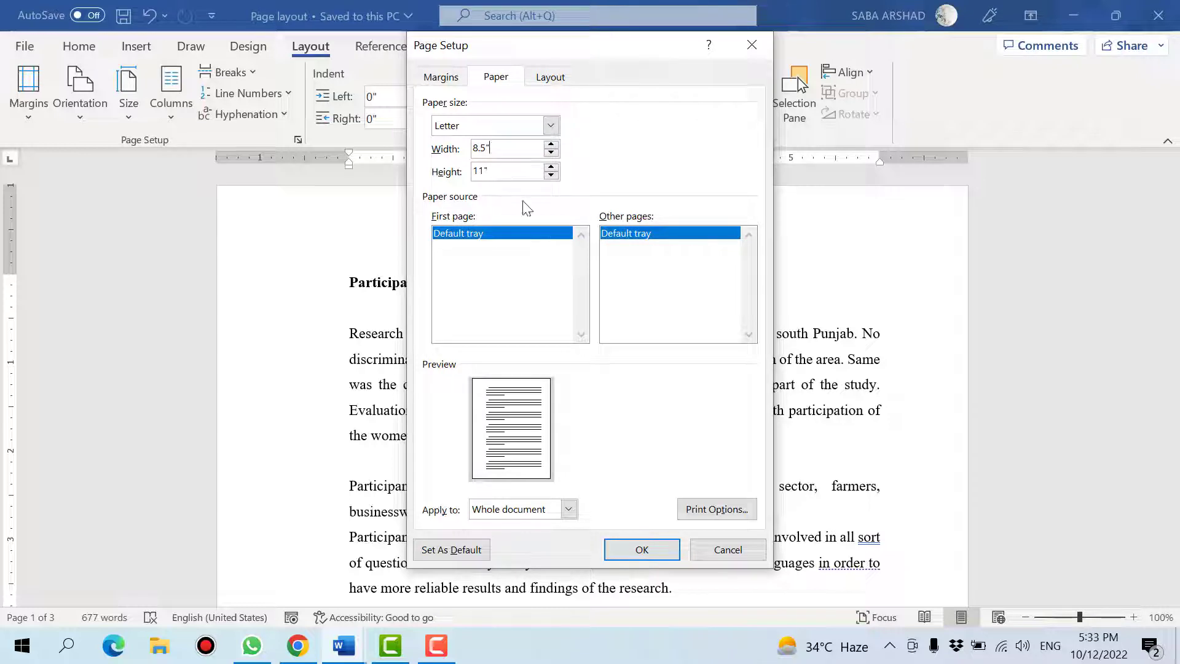
click(725, 549)
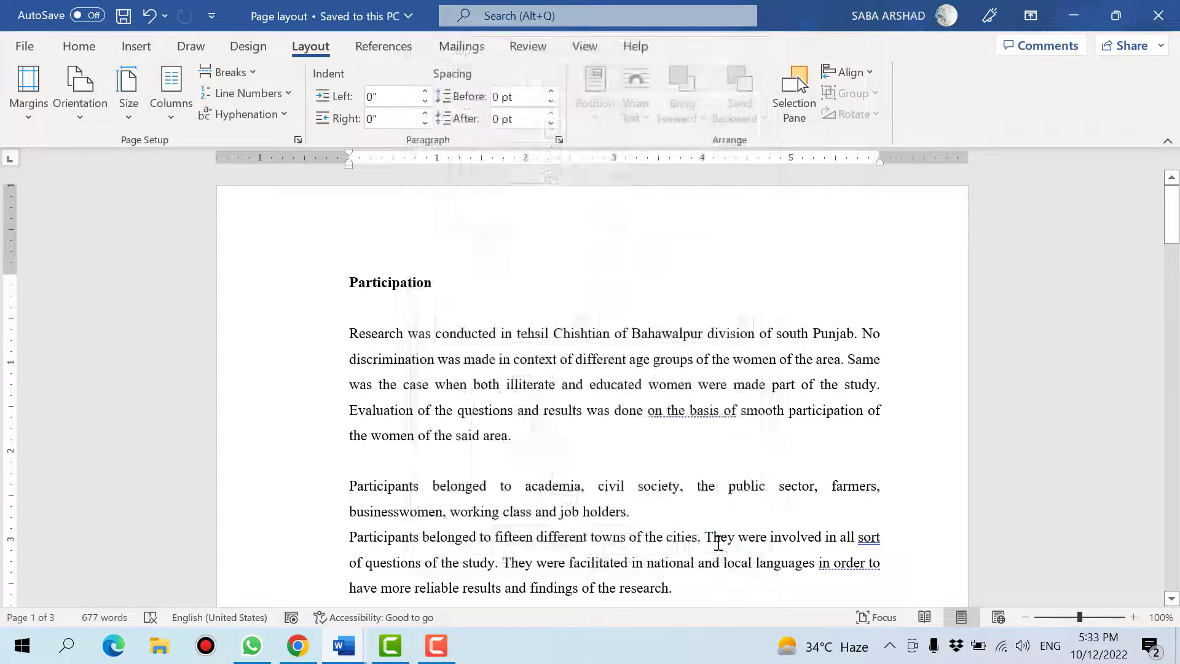
Step: Set the document's paper size to A4, check the pages, and save the document
click(129, 117)
click(178, 418)
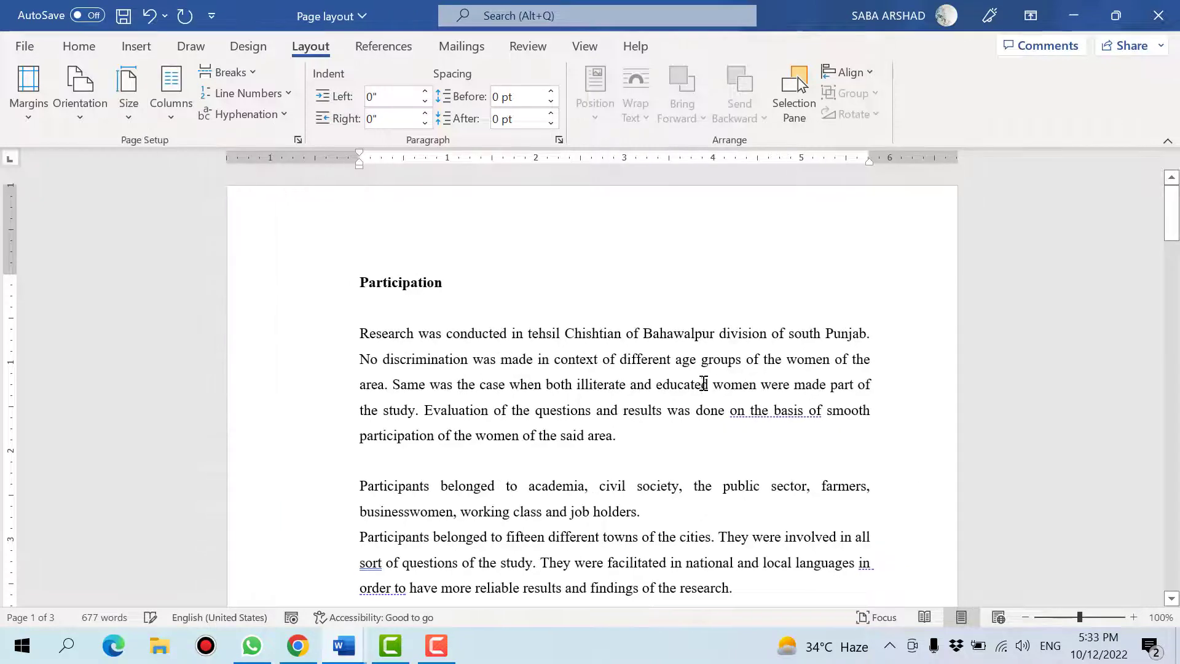
scroll(703, 387, down, 10)
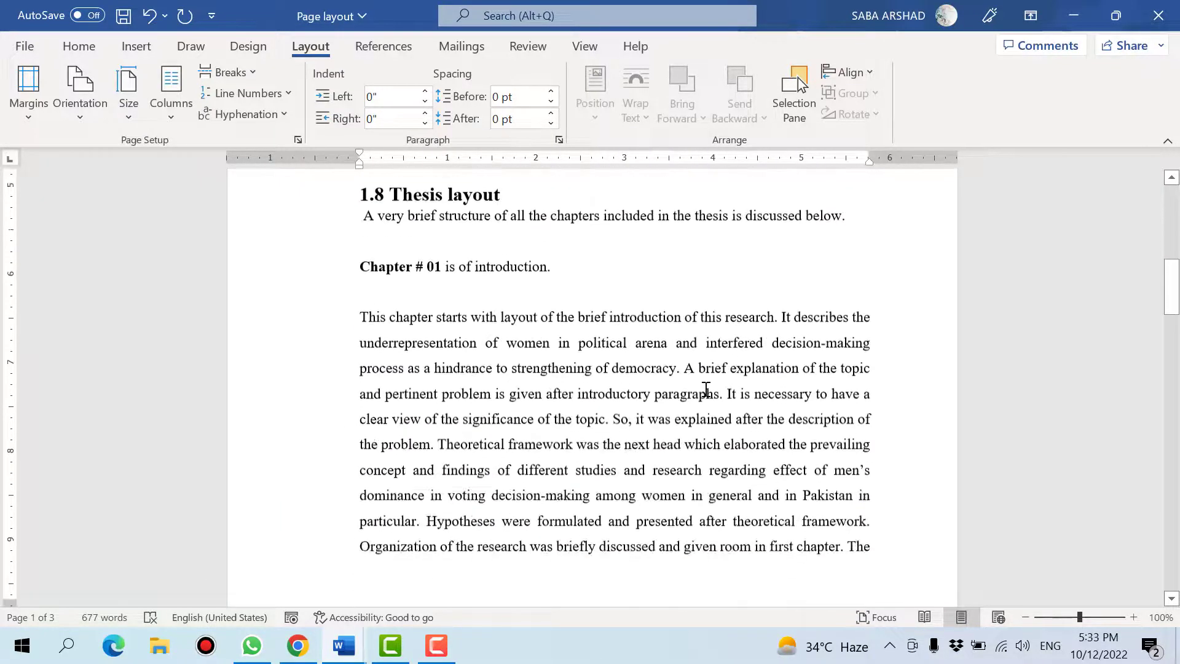
scroll(706, 390, up, 7)
scroll(706, 390, up, 3)
key(ctrl+s)
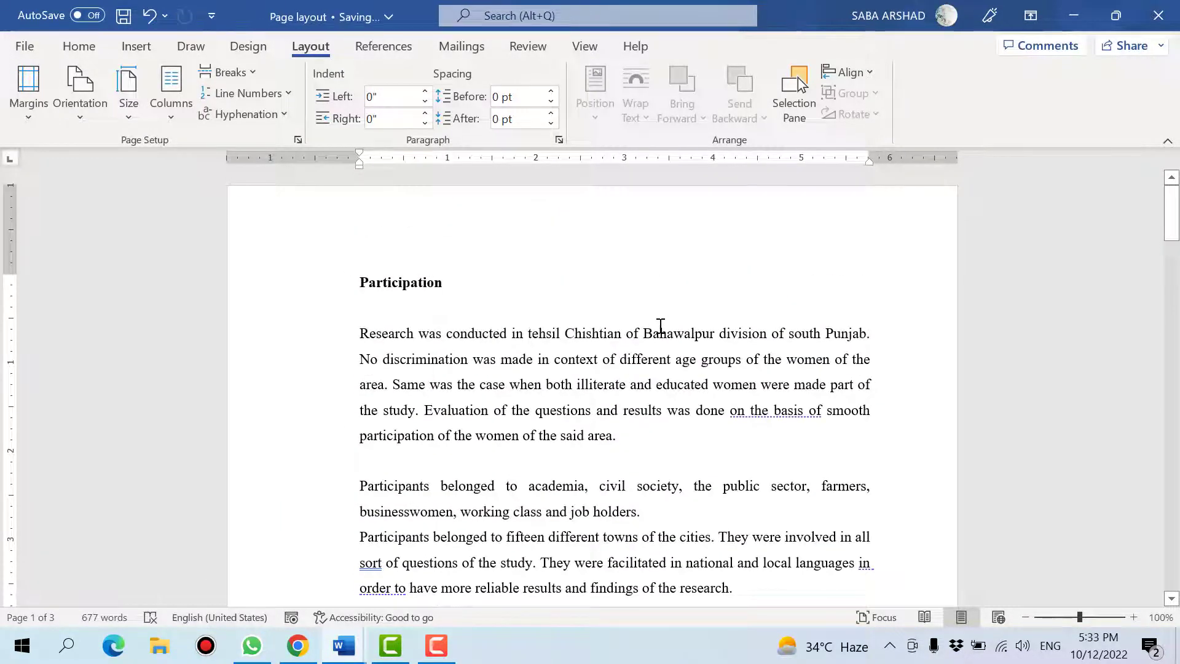
click(128, 120)
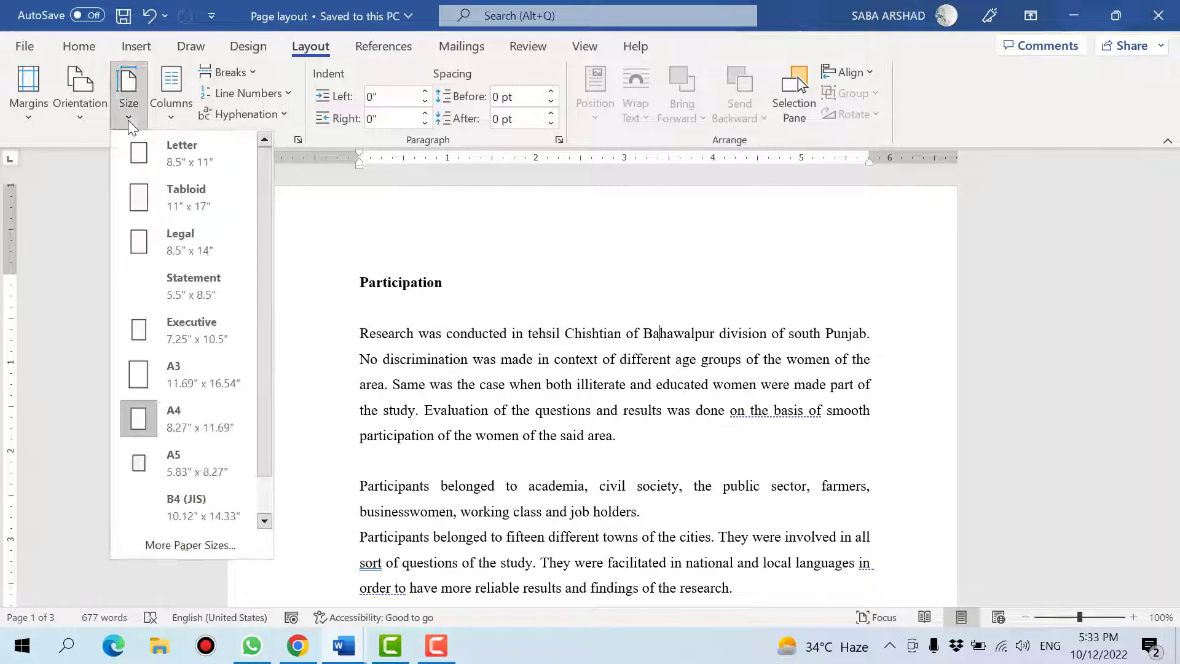
click(164, 125)
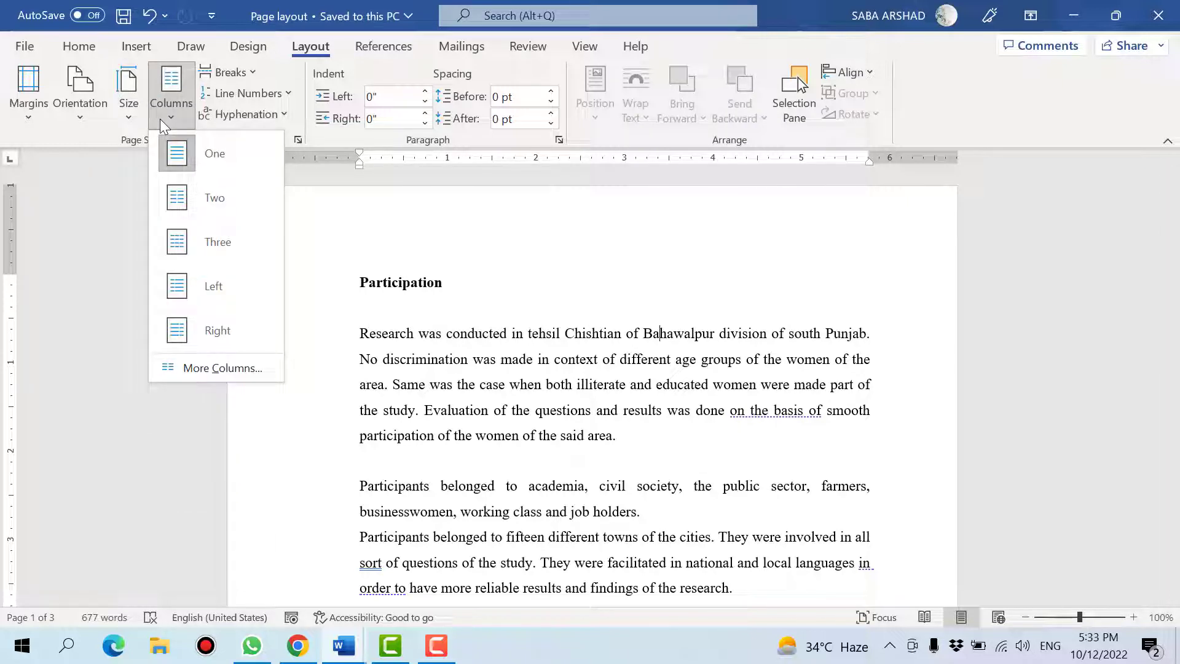
click(665, 437)
Step: Select the text below the Participation heading and apply the Normal margins preset
drag(343, 342, 859, 620)
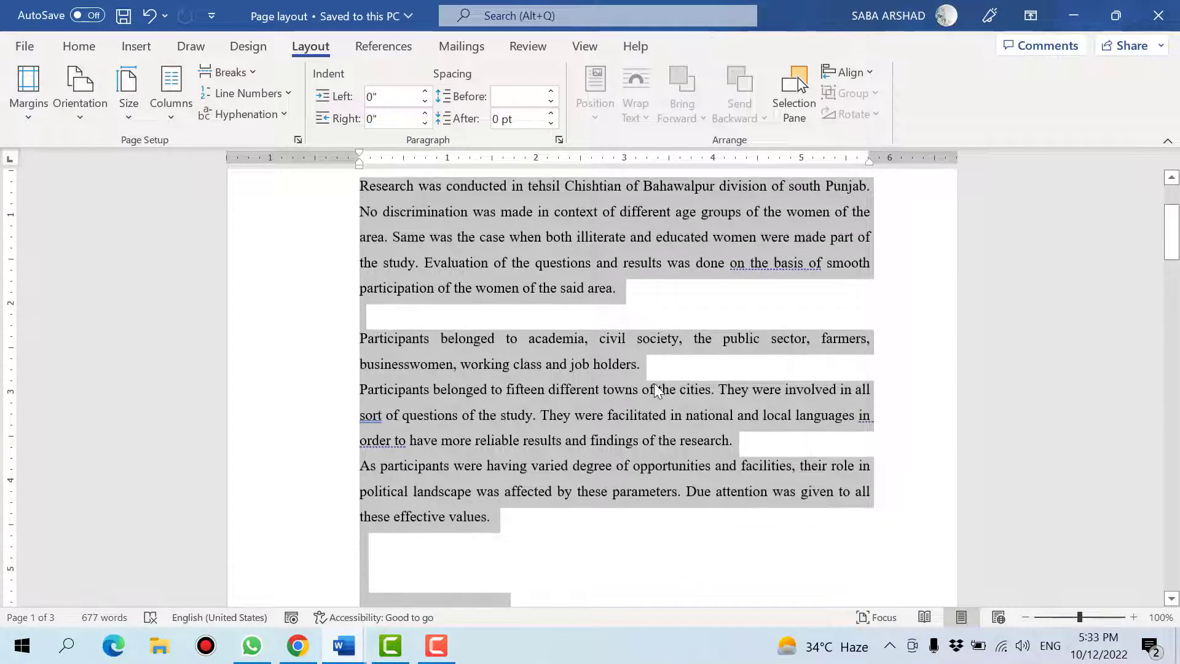
scroll(650, 382, up, 3)
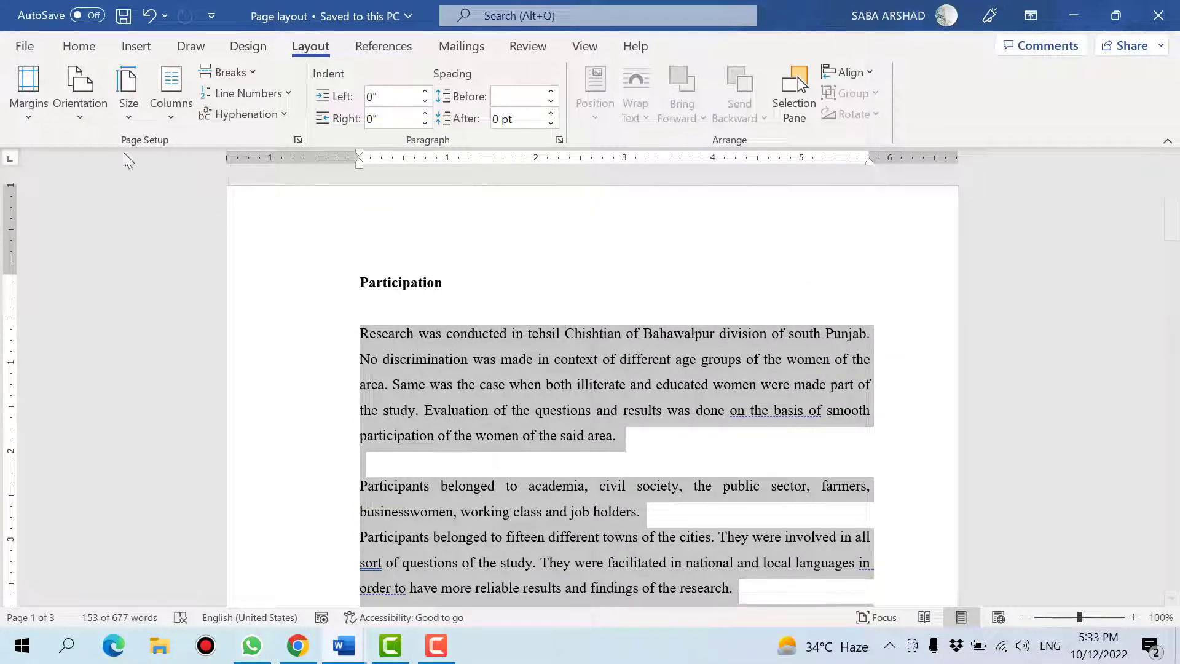
click(28, 92)
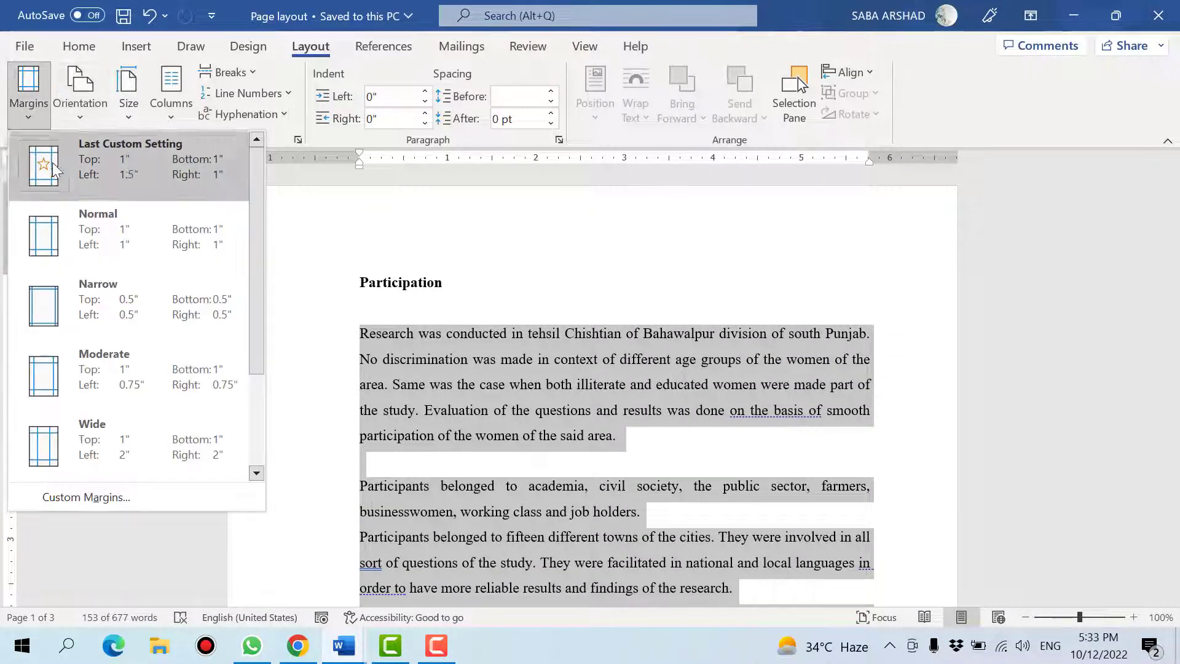
click(129, 234)
click(586, 410)
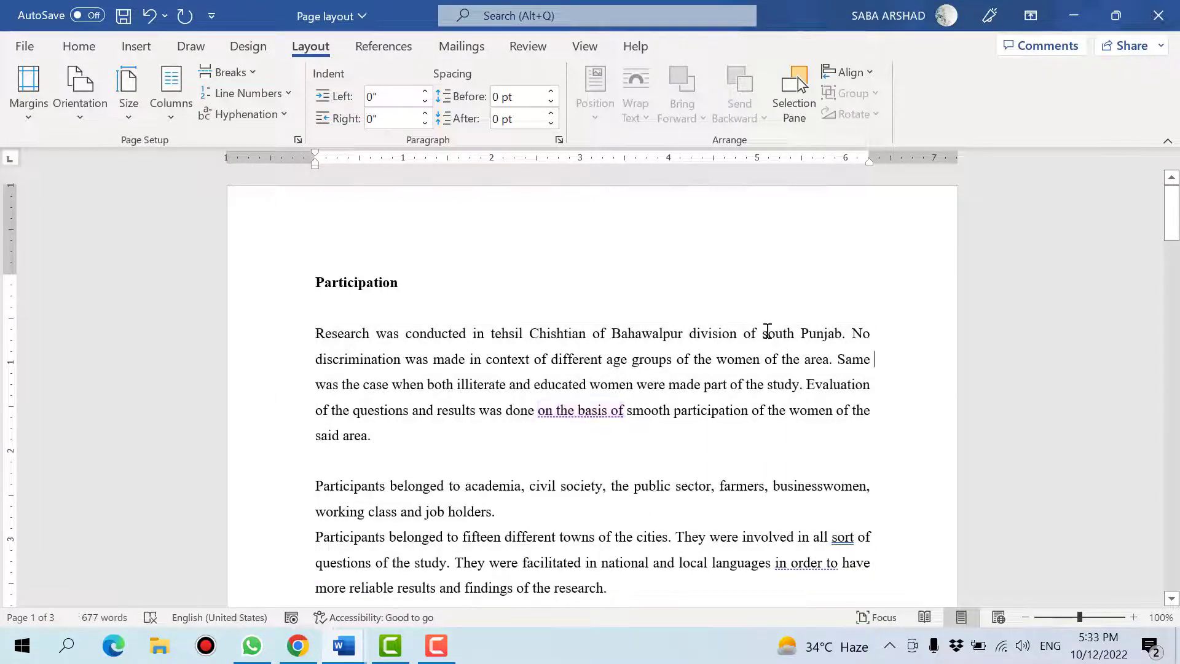
Step: Arrange the document text in two columns and check how it flows from one column to the other
click(174, 88)
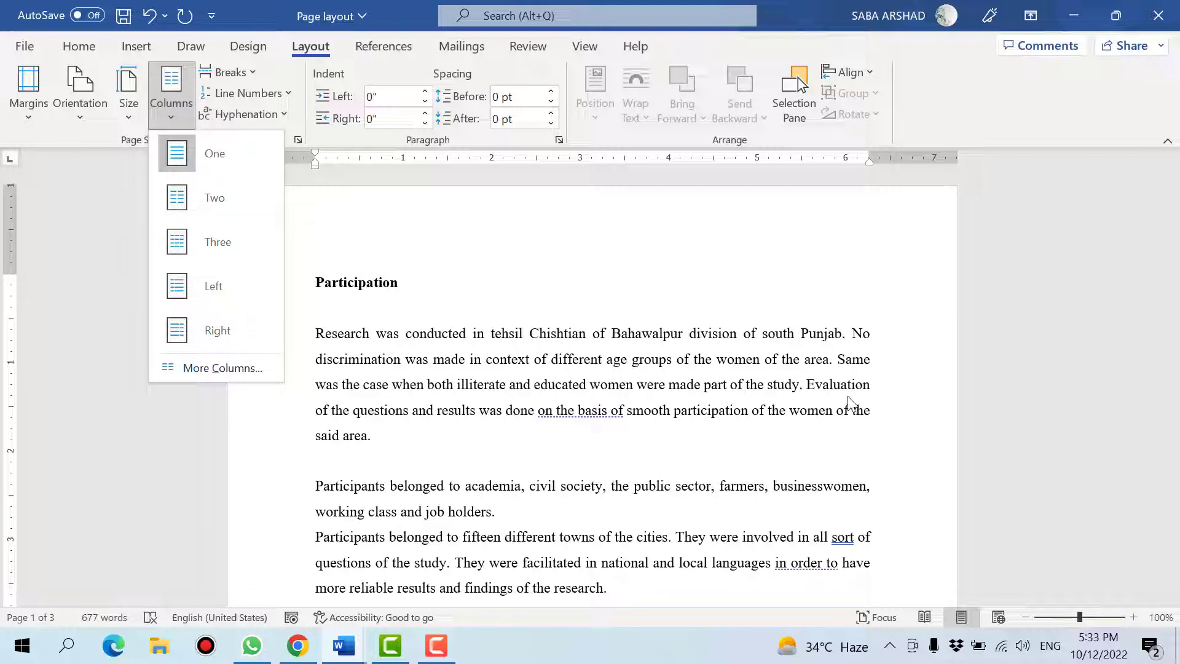
click(182, 212)
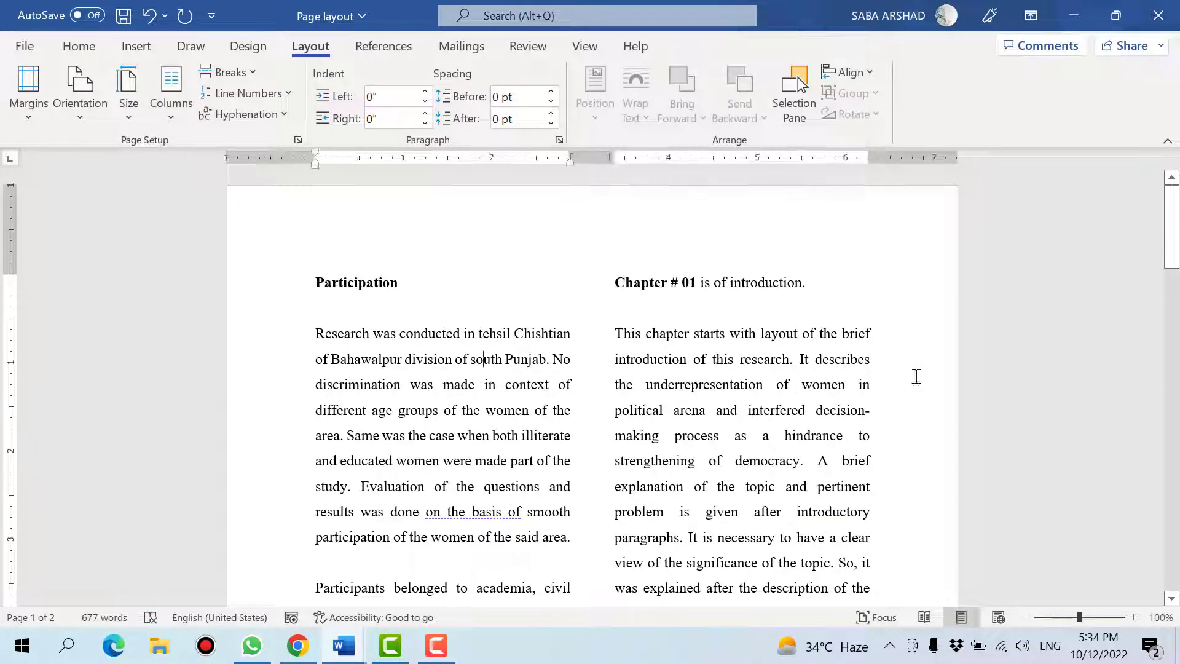
key(Down)
drag(317, 280, 422, 462)
scroll(423, 465, down, 6)
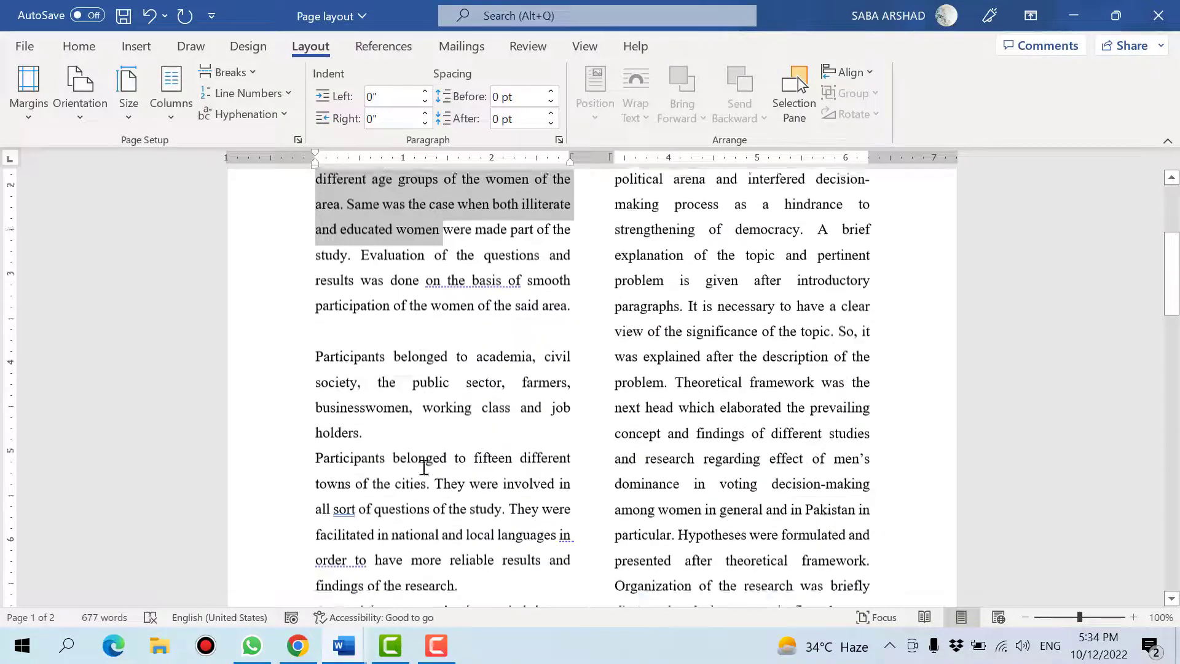
scroll(423, 465, down, 3)
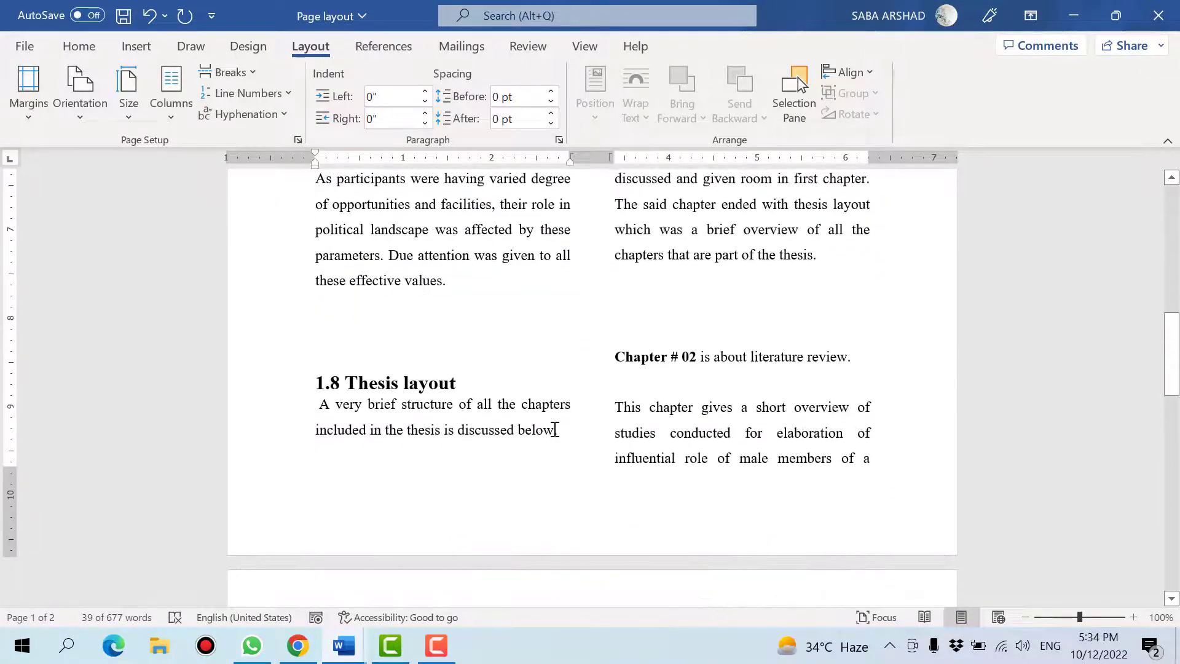
click(558, 431)
scroll(562, 433, up, 7)
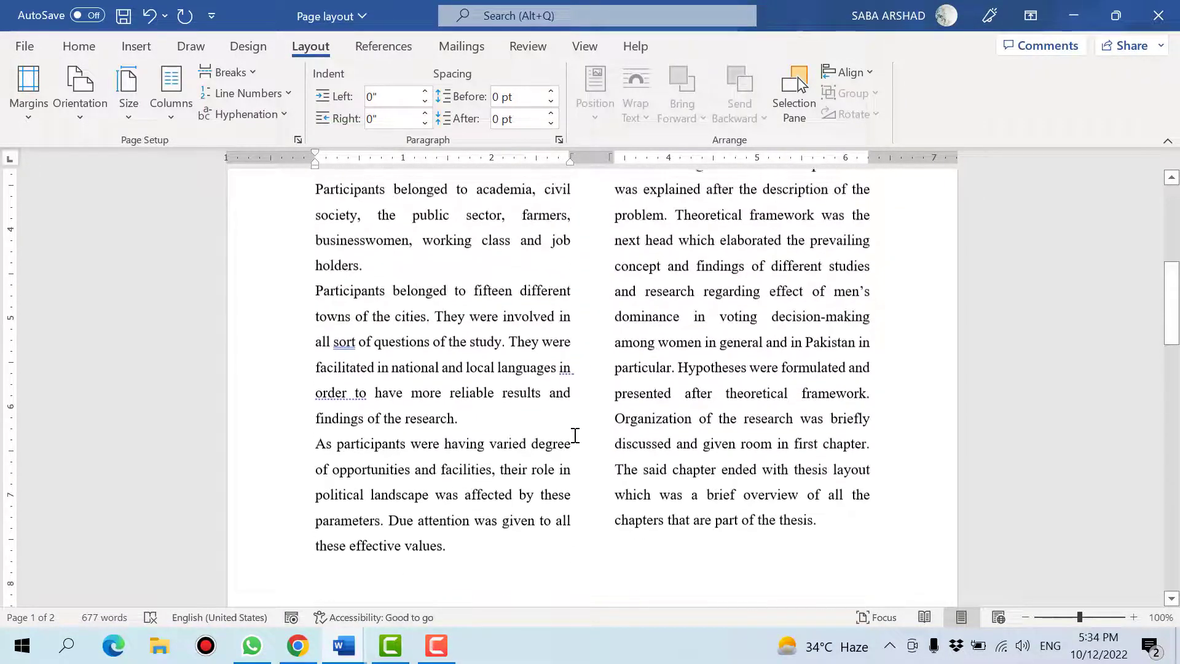
scroll(735, 274, up, 2)
scroll(627, 430, down, 7)
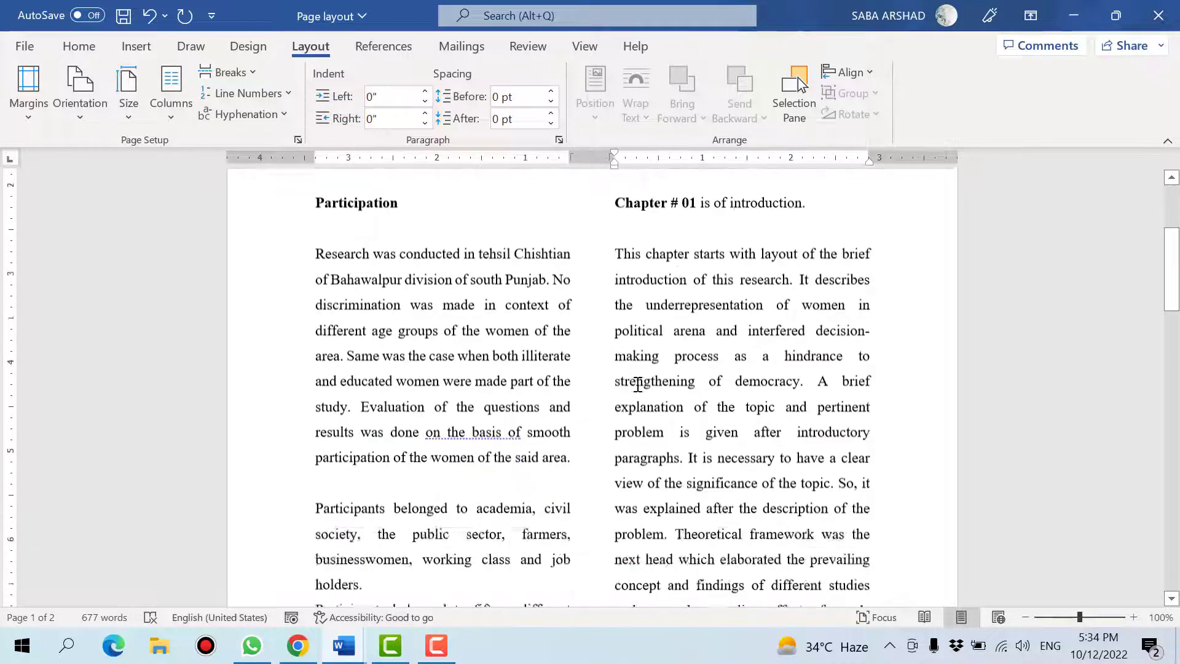
scroll(505, 396, down, 3)
Step: Insert two blank lines above the "1.8 Thesis layout" heading to push it into the second column
click(384, 301)
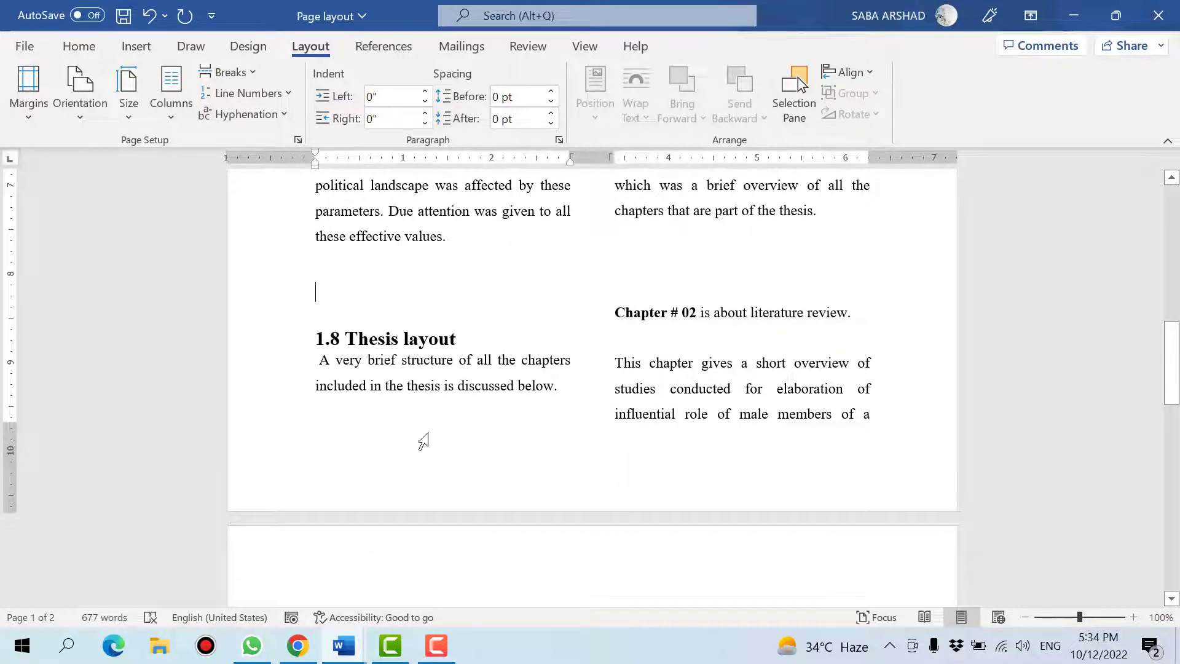
key(Return)
key(Return)
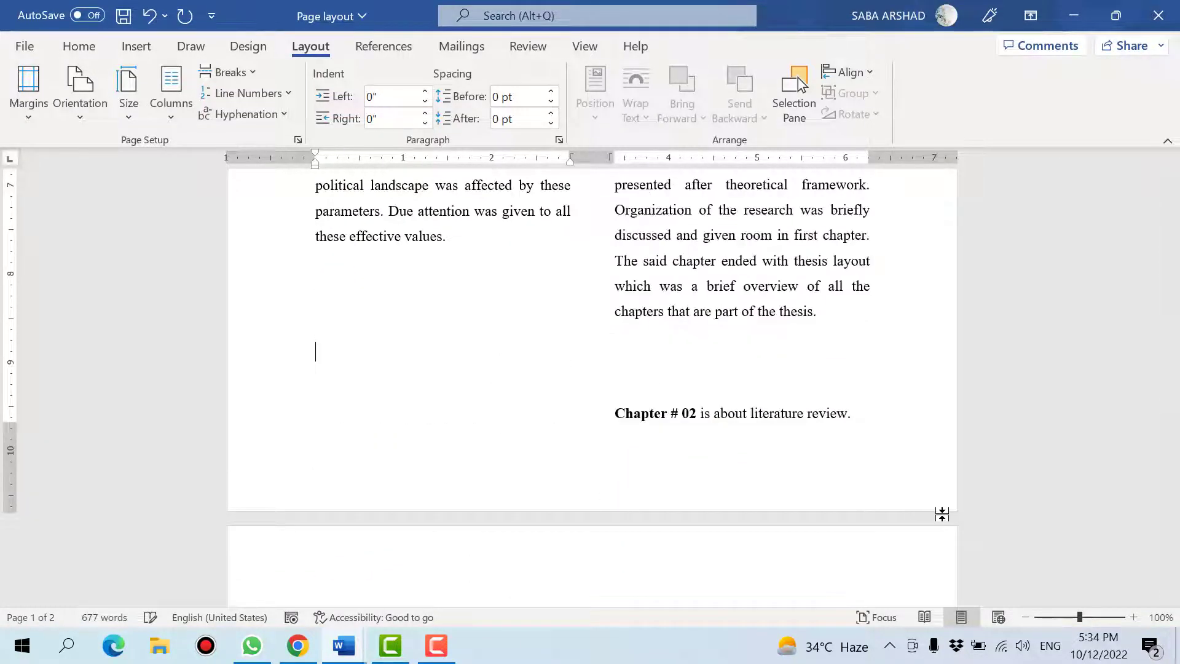
scroll(942, 513, up, 10)
scroll(942, 513, up, 3)
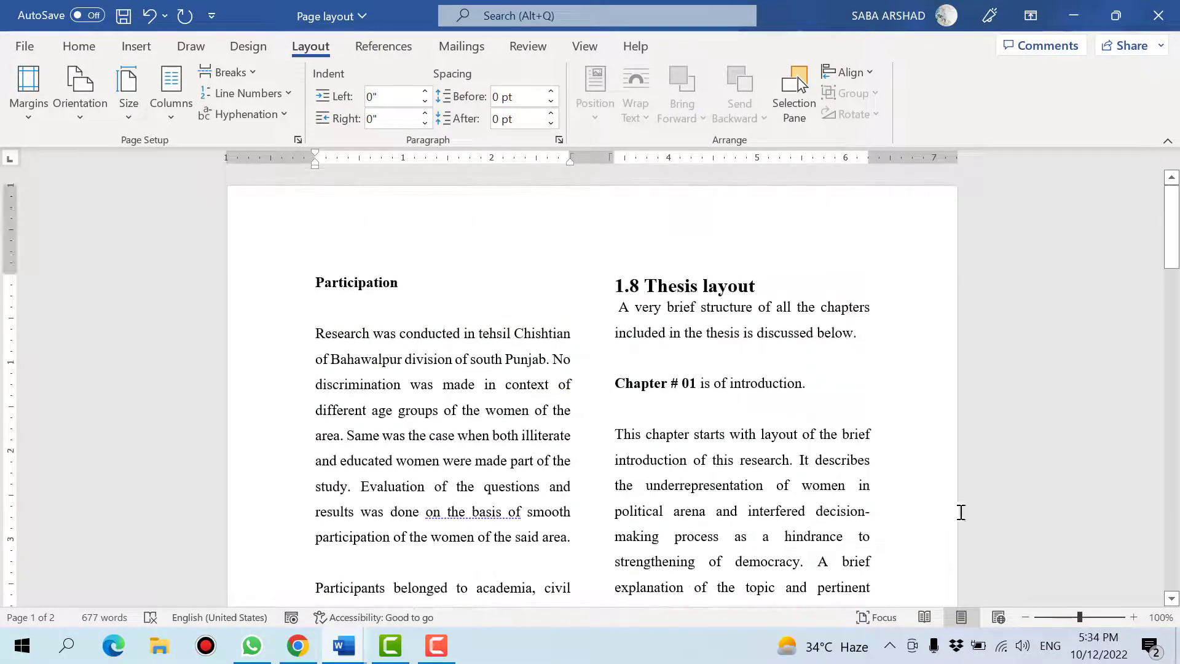
Step: Place the cursor in each of the two columns in turn, save the document, and look over the page
click(728, 309)
click(461, 394)
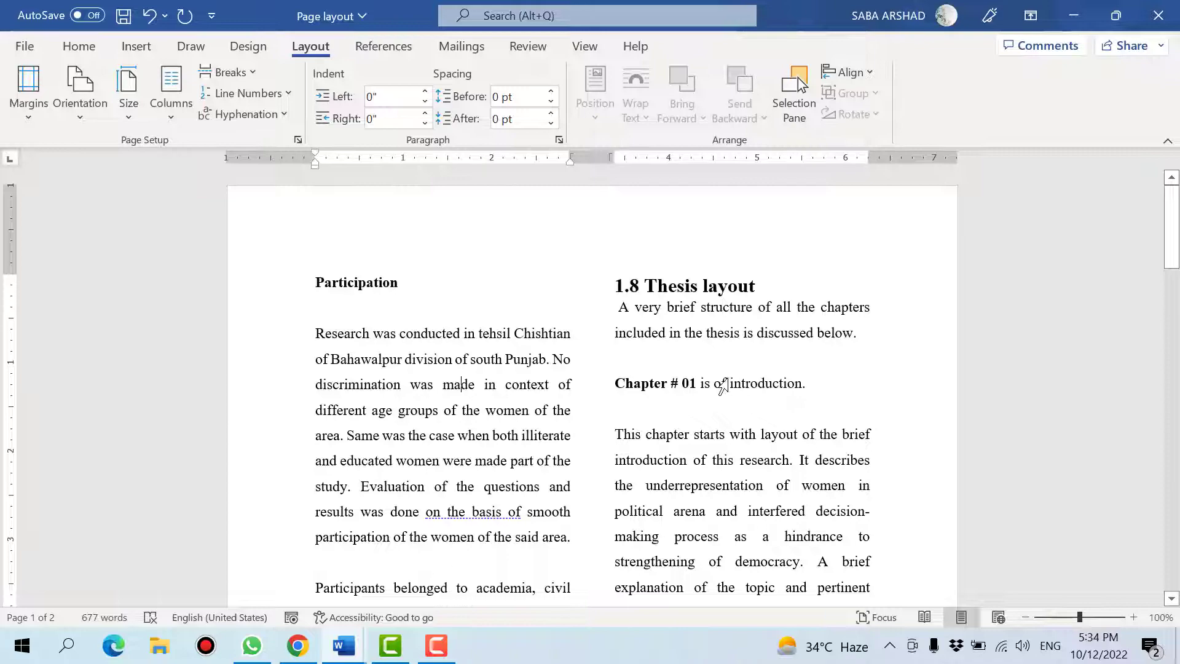
click(787, 371)
click(503, 386)
click(702, 378)
key(ctrl+s)
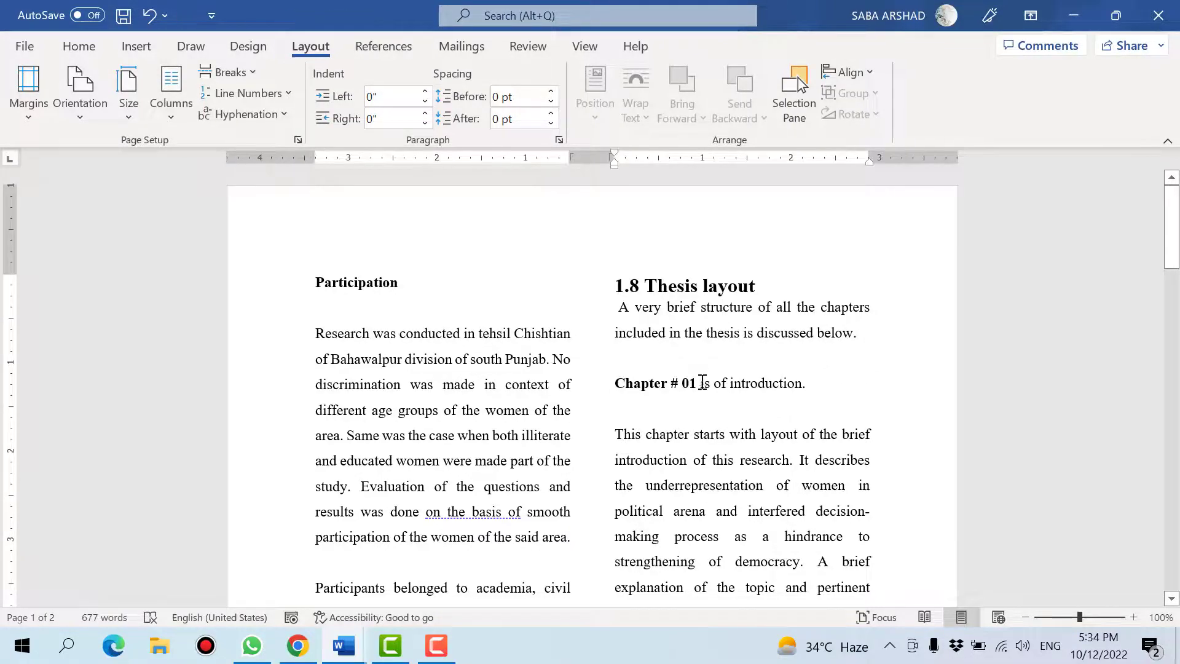
scroll(627, 482, down, 7)
scroll(635, 491, up, 6)
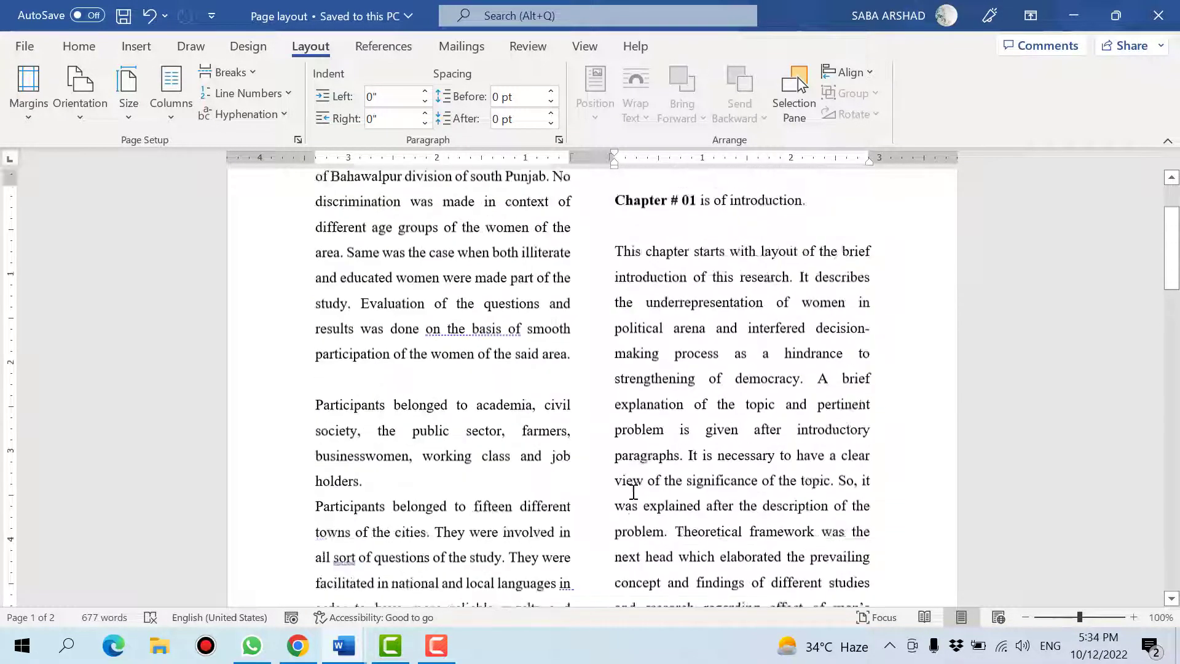
Step: Change the document's column layout to three columns and check the first page
click(504, 443)
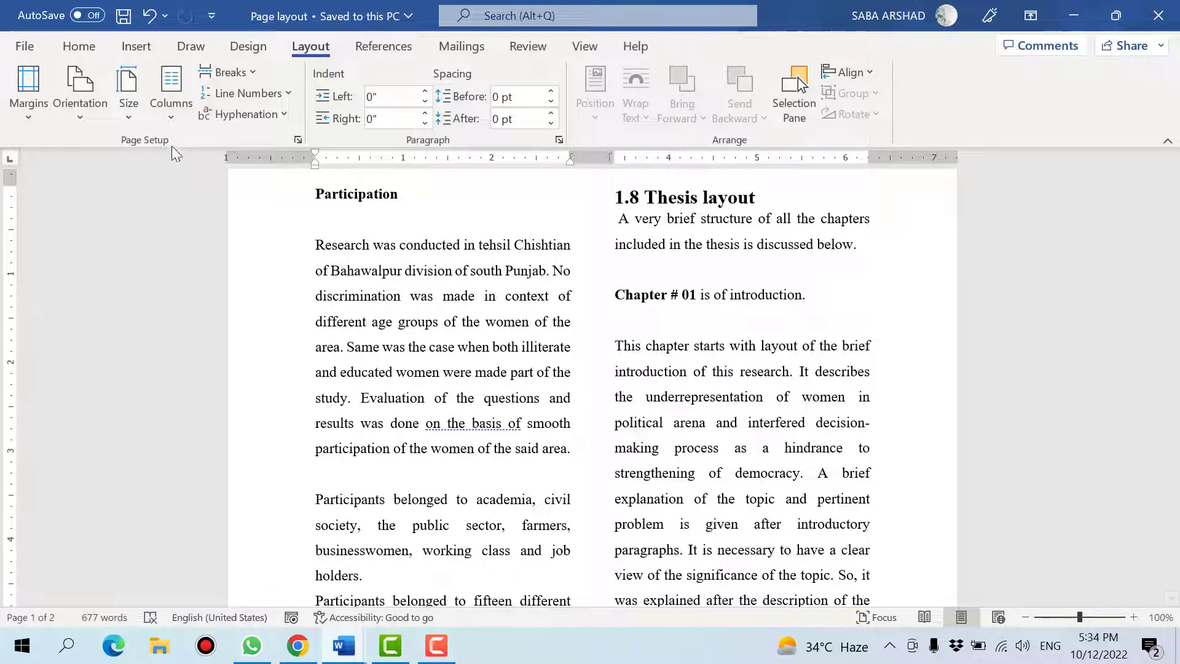
click(171, 98)
click(534, 441)
click(761, 418)
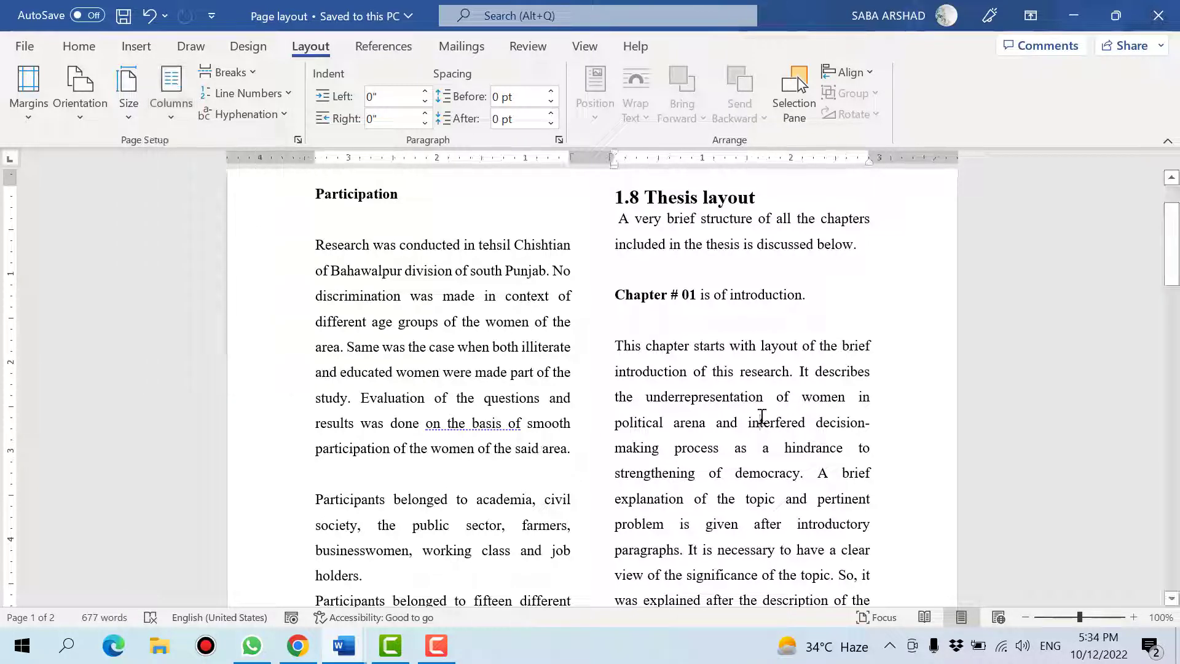
click(156, 107)
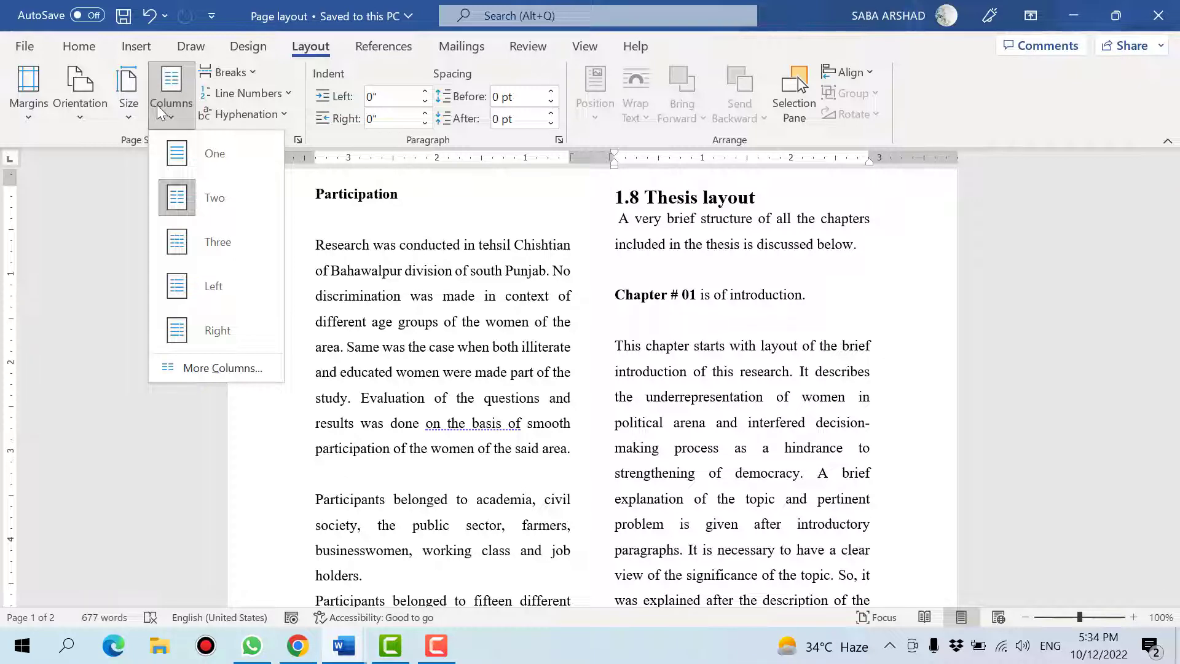
click(212, 243)
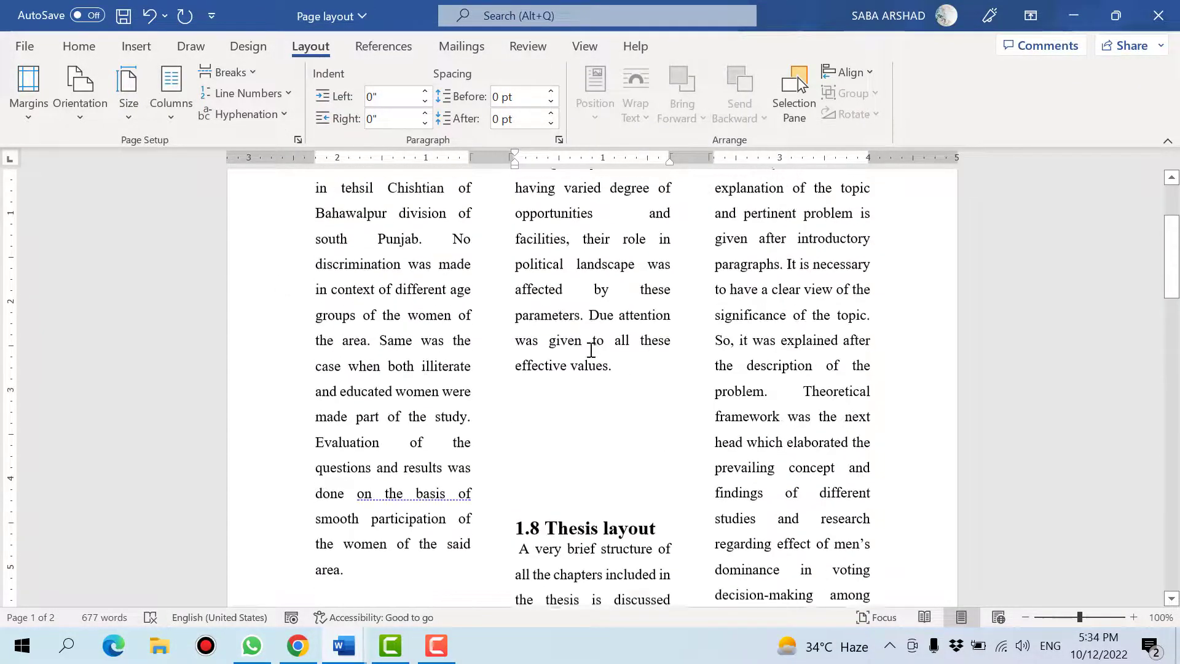
scroll(591, 350, up, 3)
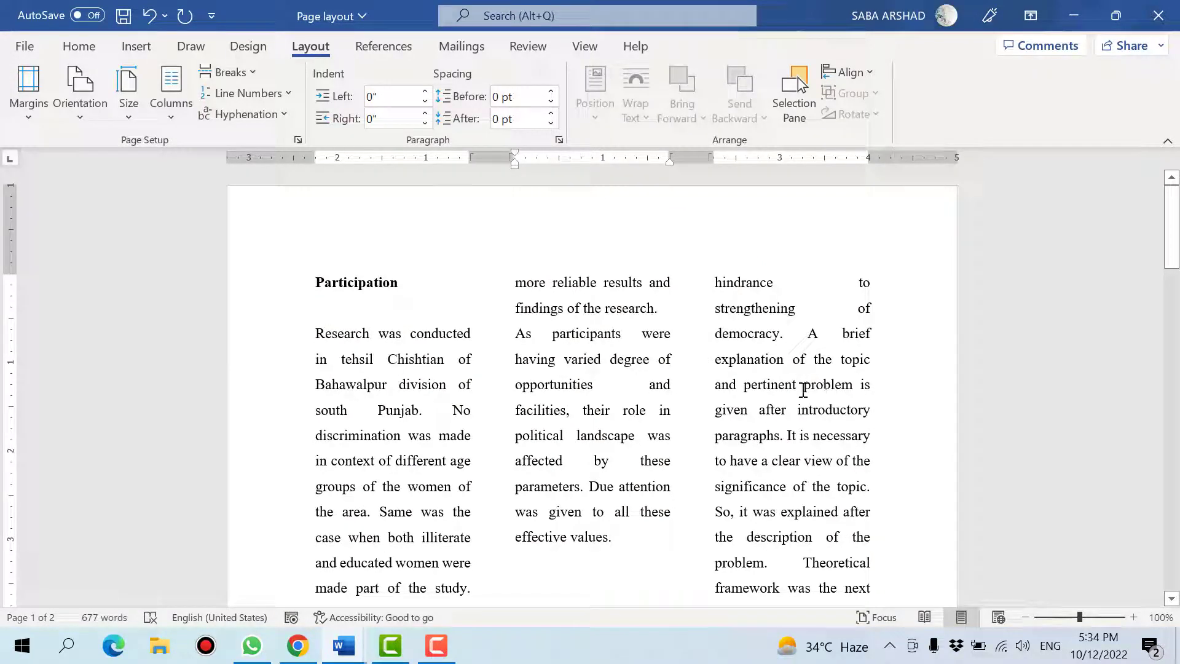
Step: Apply the Left column preset to the document and compare the narrow and wide columns on the first page
click(161, 114)
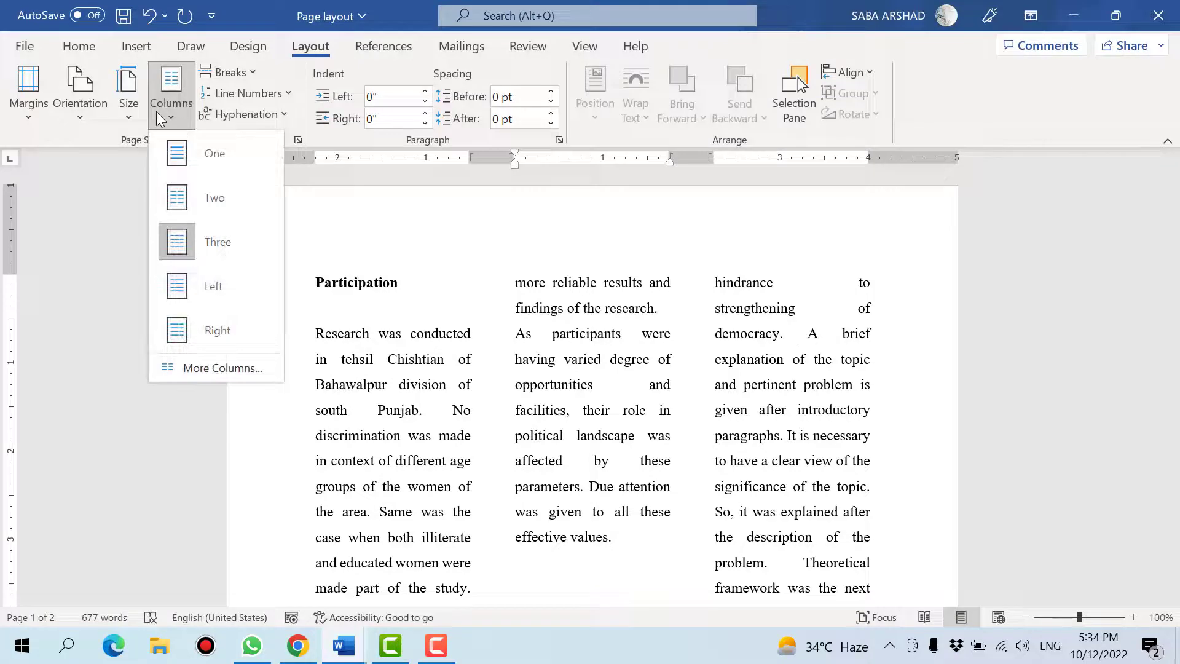
click(212, 288)
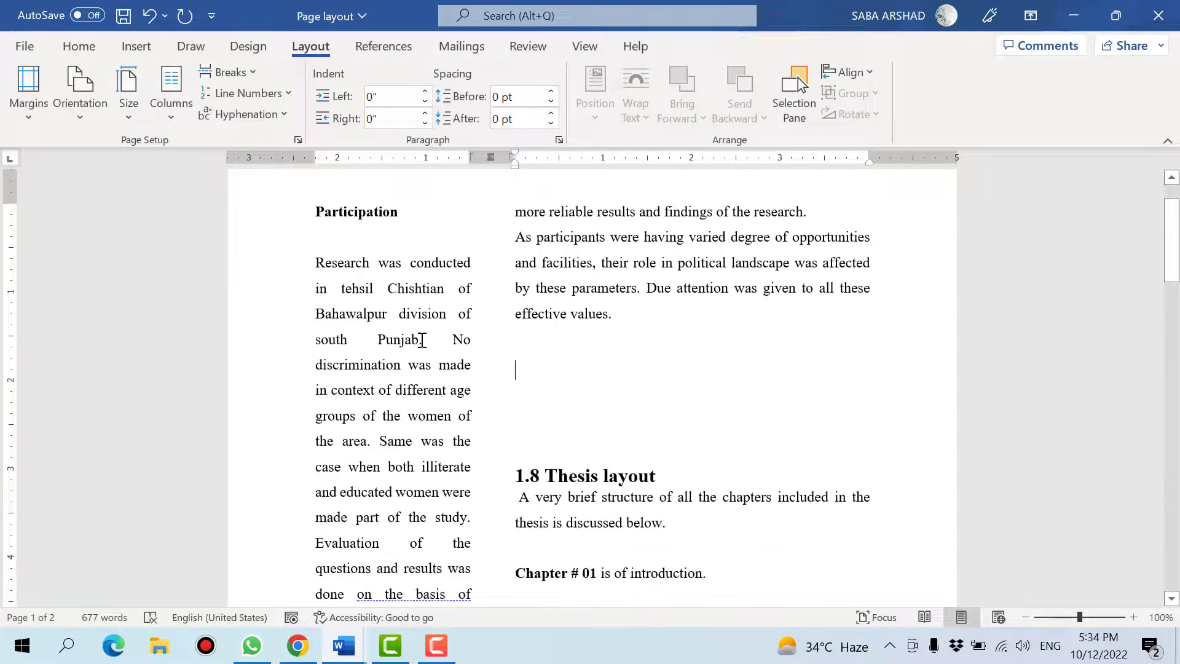
scroll(433, 332, down, 4)
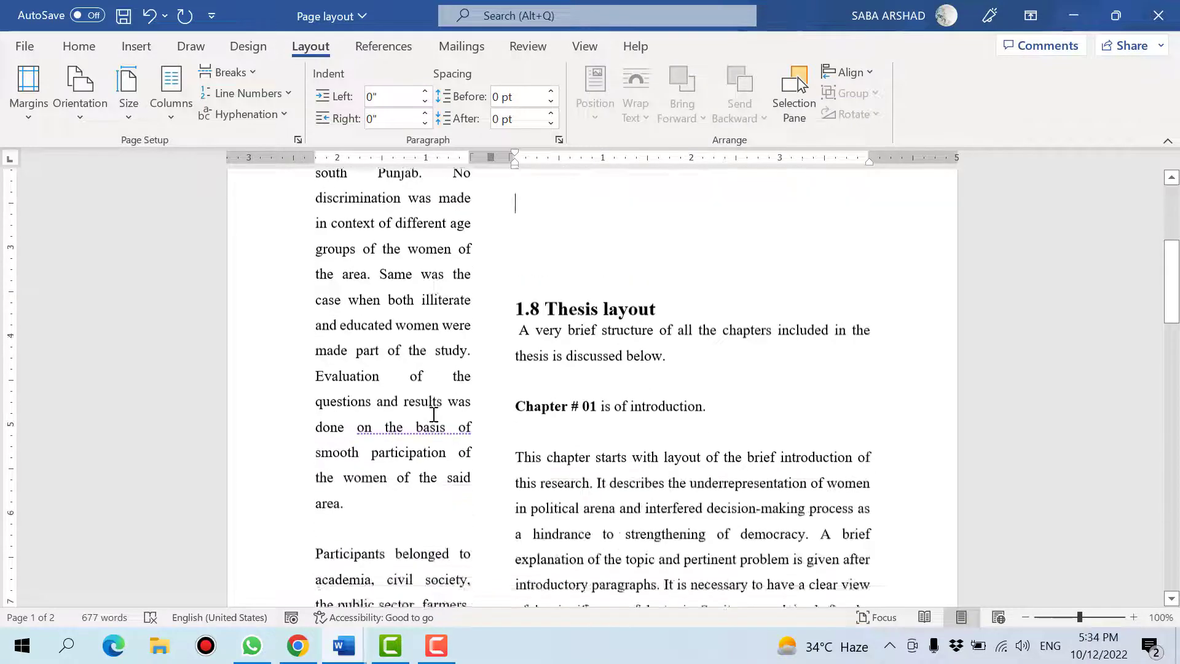
scroll(576, 317, up, 4)
drag(523, 264, 873, 264)
click(319, 264)
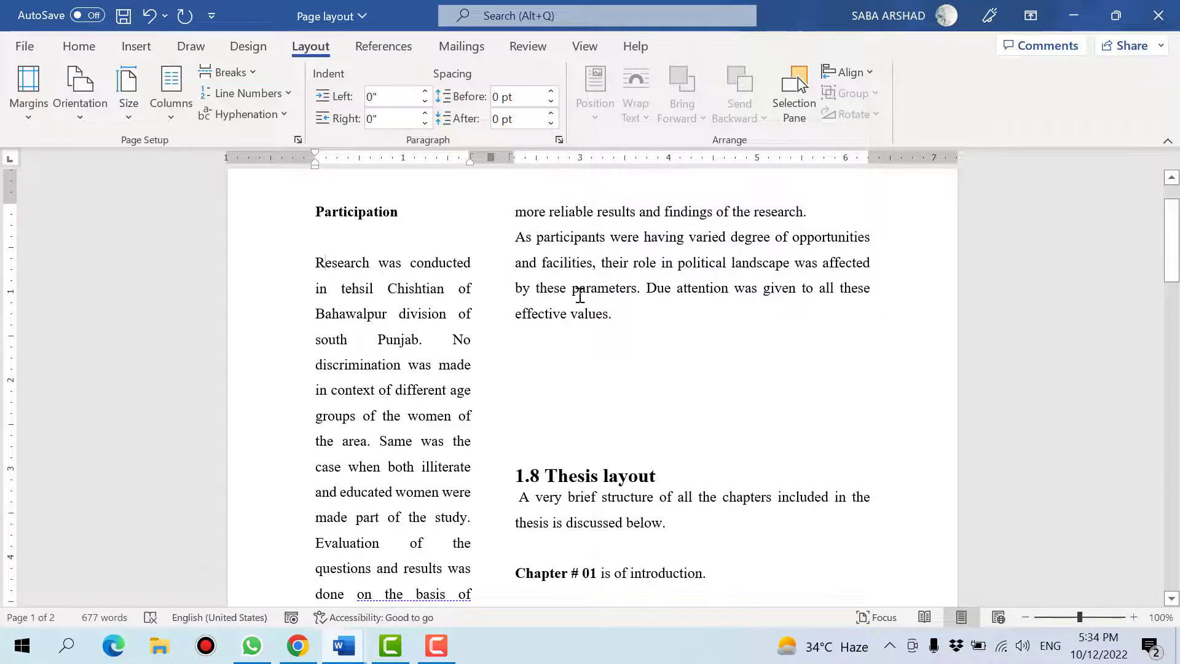
scroll(650, 295, down, 3)
scroll(485, 326, up, 4)
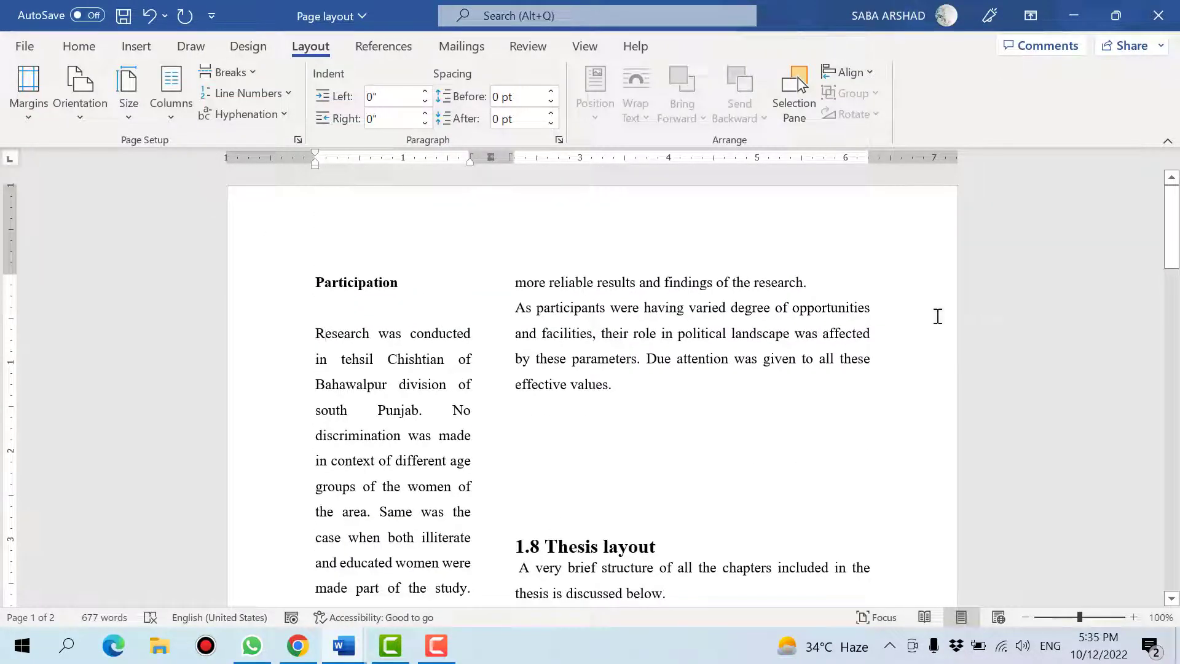
Step: Apply the Right column preset to the phrase "degree of opportunities" only, and place the cursor in the text above it
drag(940, 300, 730, 308)
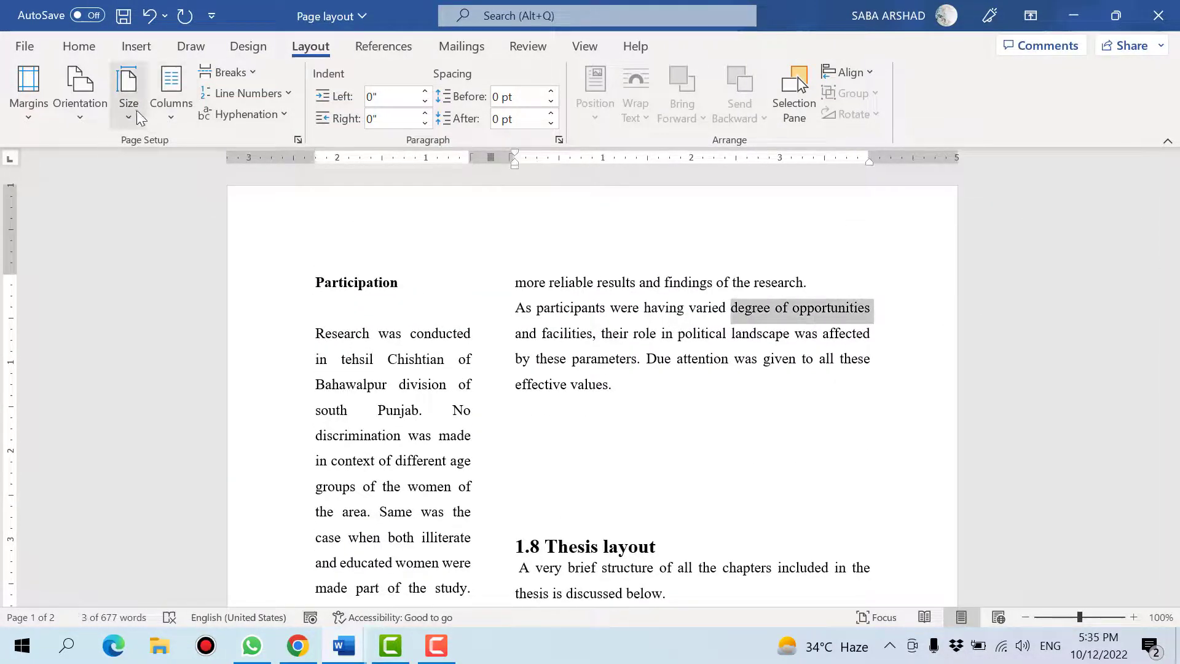
click(166, 117)
click(215, 326)
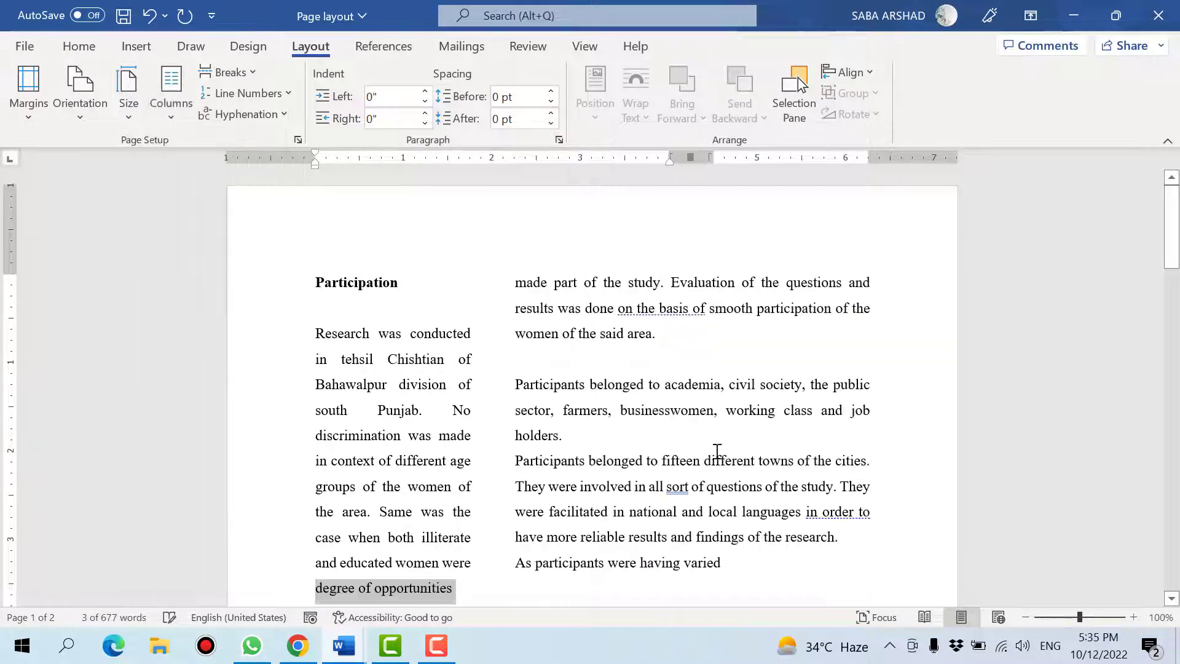
click(639, 355)
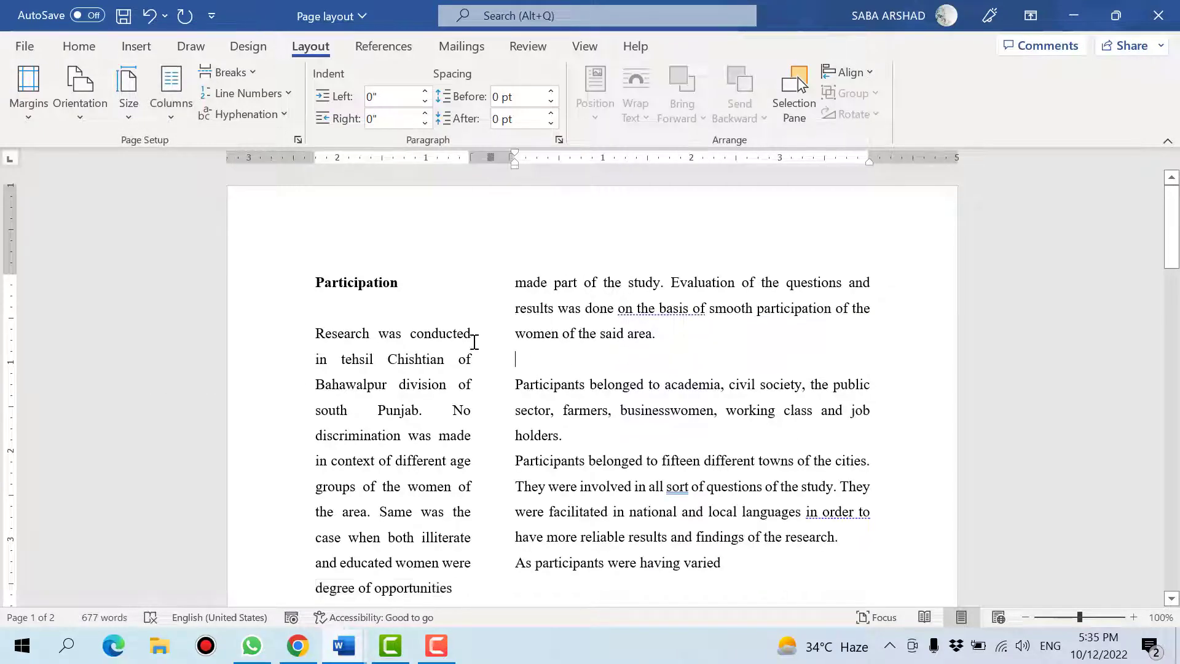
Step: Apply the Right column preset to the section starting with "Participation" and look over the columns on both pages
click(172, 104)
click(196, 338)
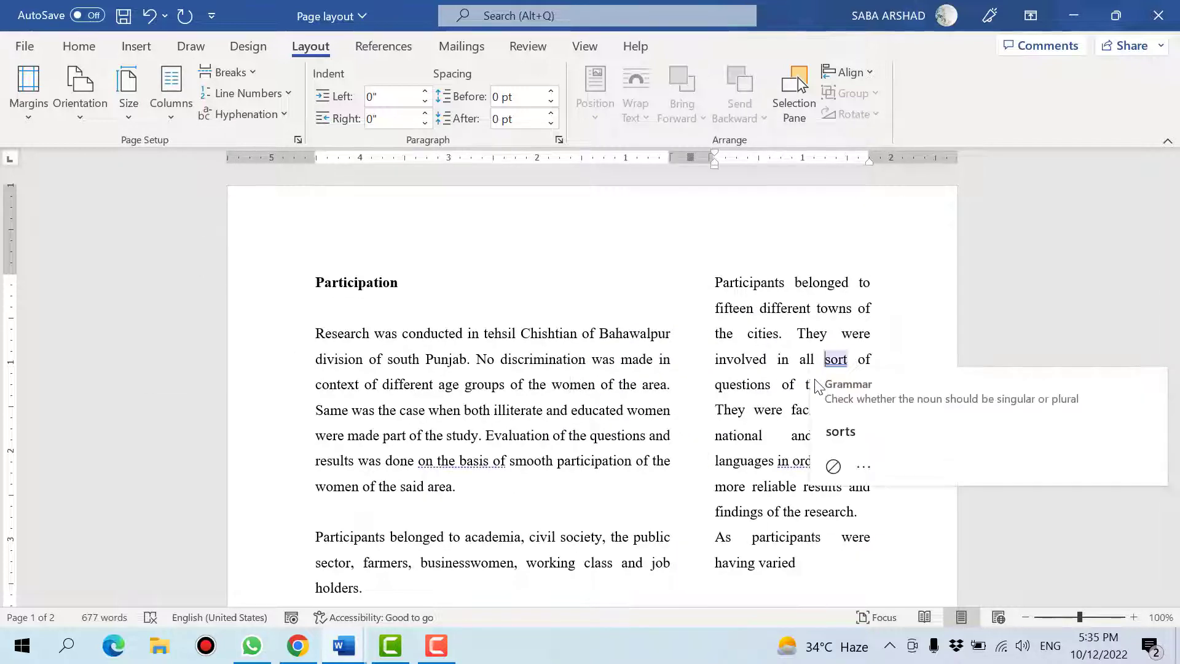
scroll(532, 338, down, 3)
click(530, 341)
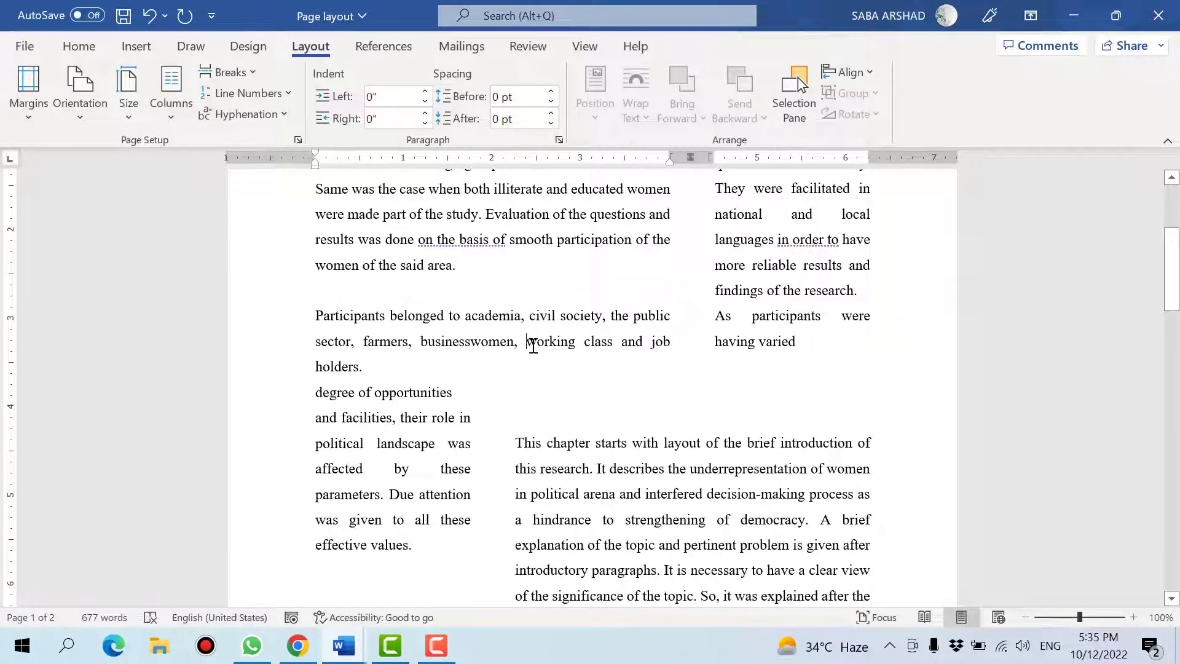
scroll(532, 346, down, 15)
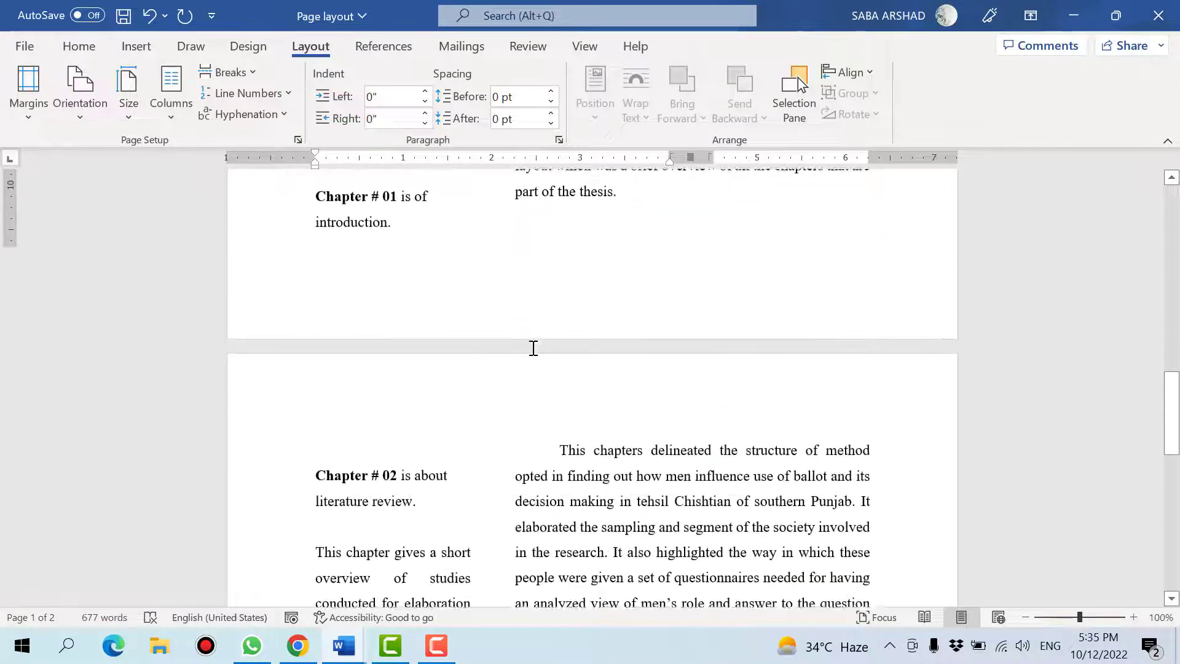
scroll(532, 348, up, 15)
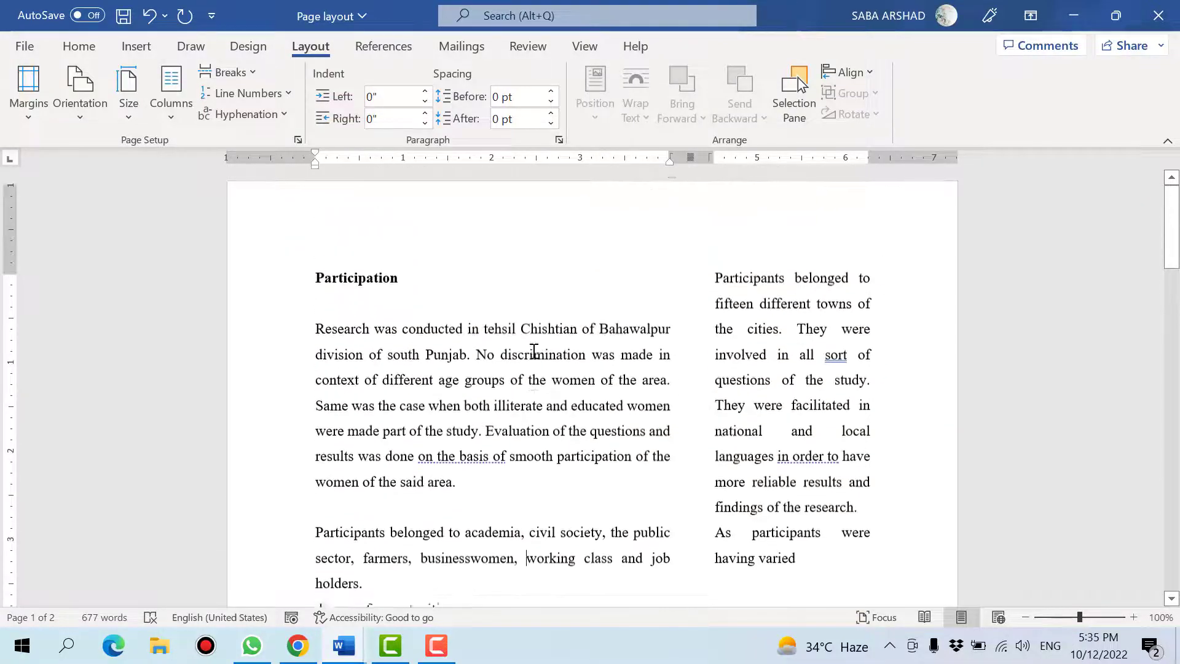
Step: Examine the detailed column settings with the One preset chosen, and leave them without applying
click(172, 89)
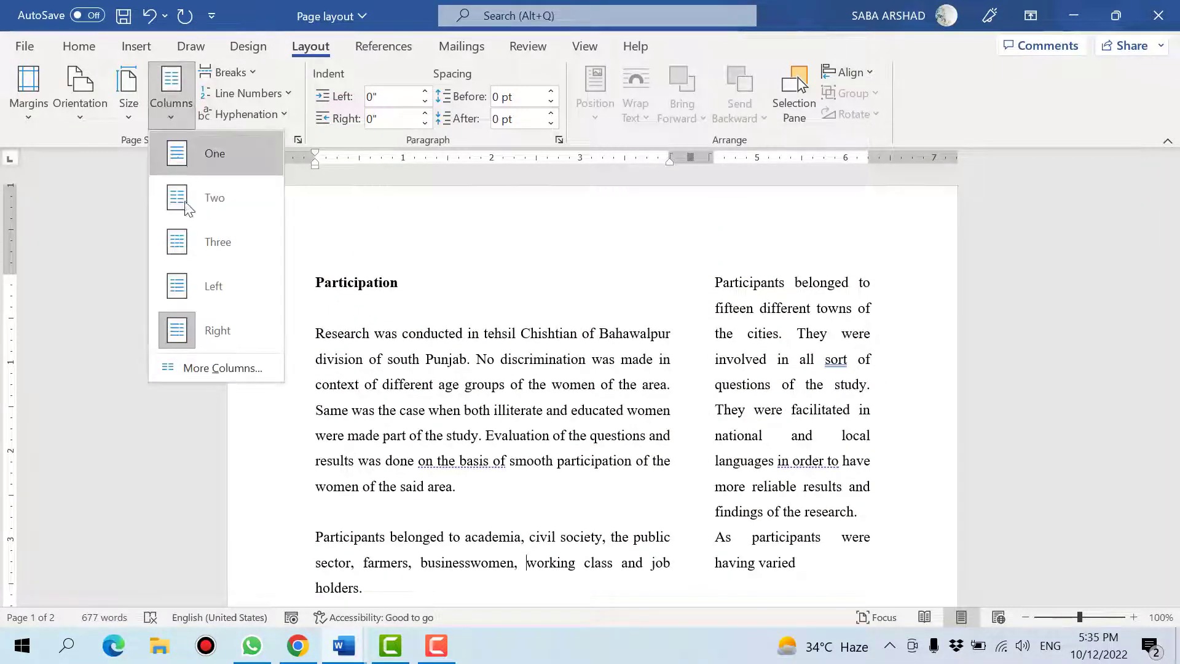
click(203, 369)
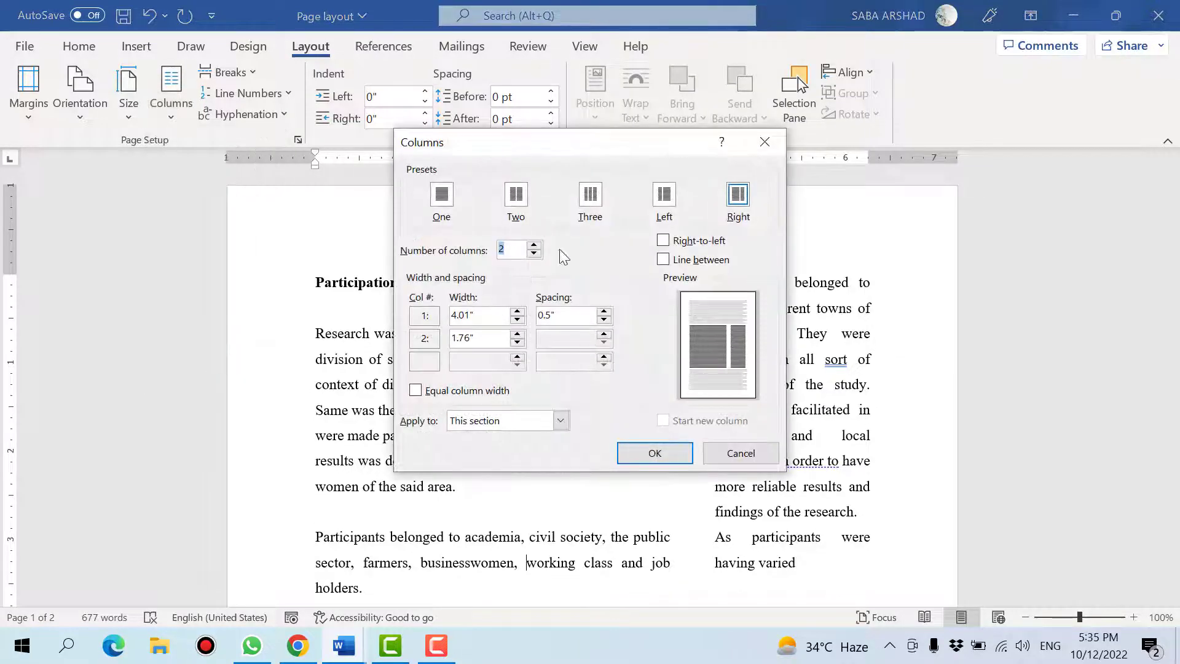
click(442, 195)
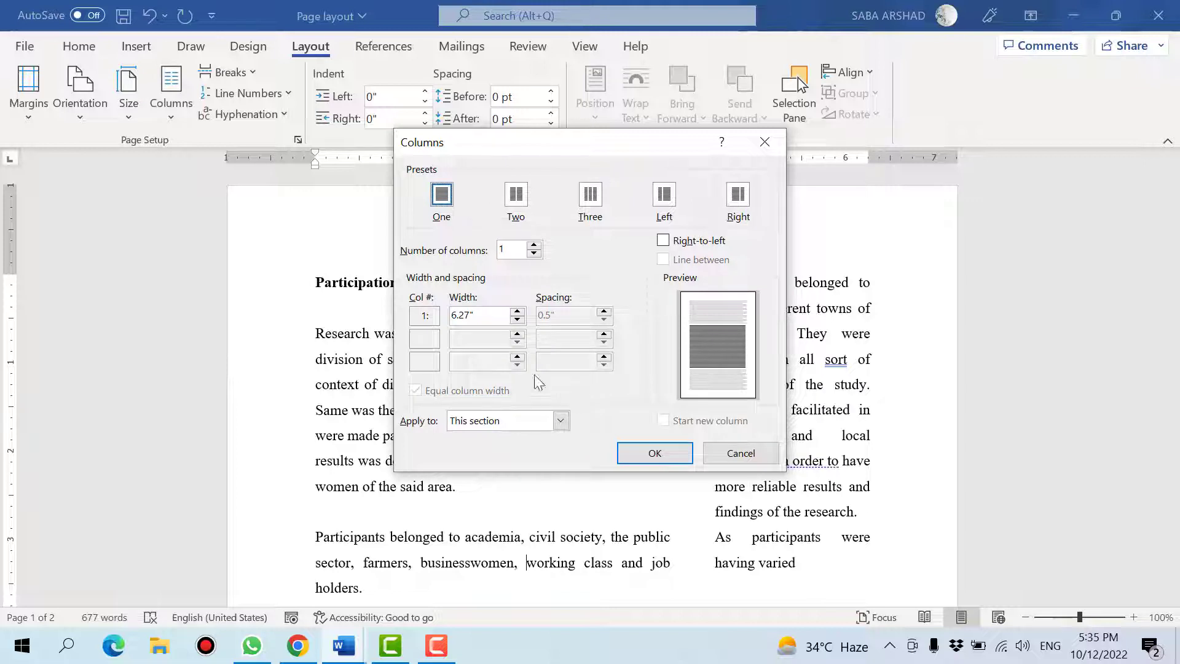
click(497, 318)
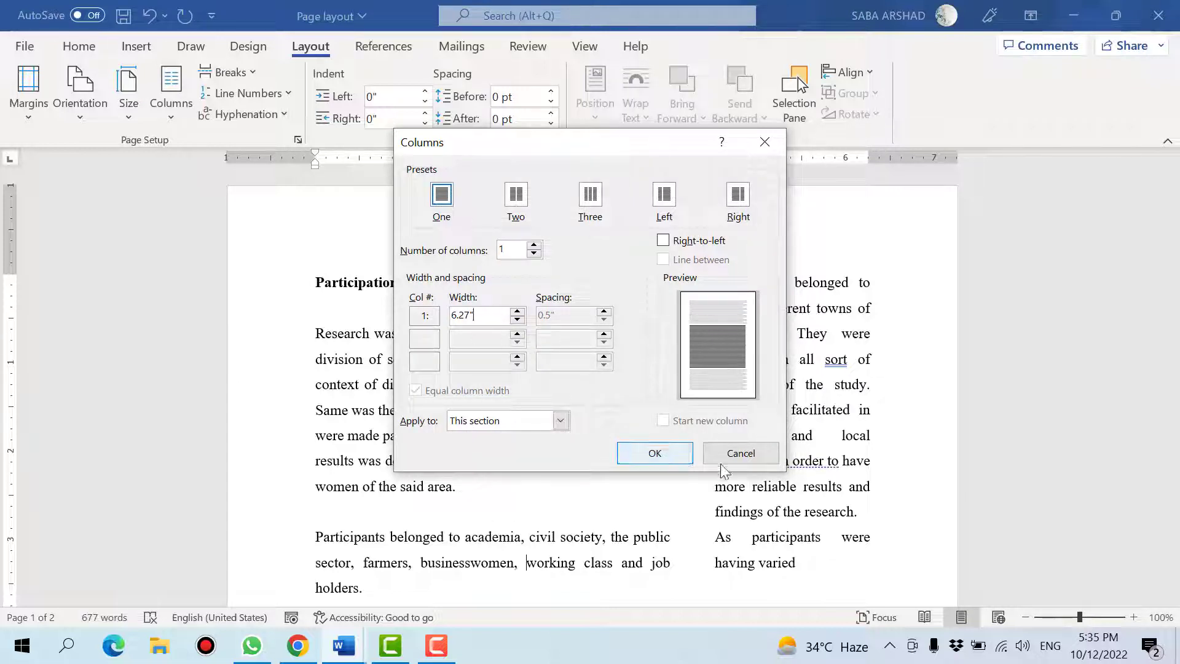
click(739, 454)
Step: Set the section starting with "Participation" to one column and save the document
click(176, 105)
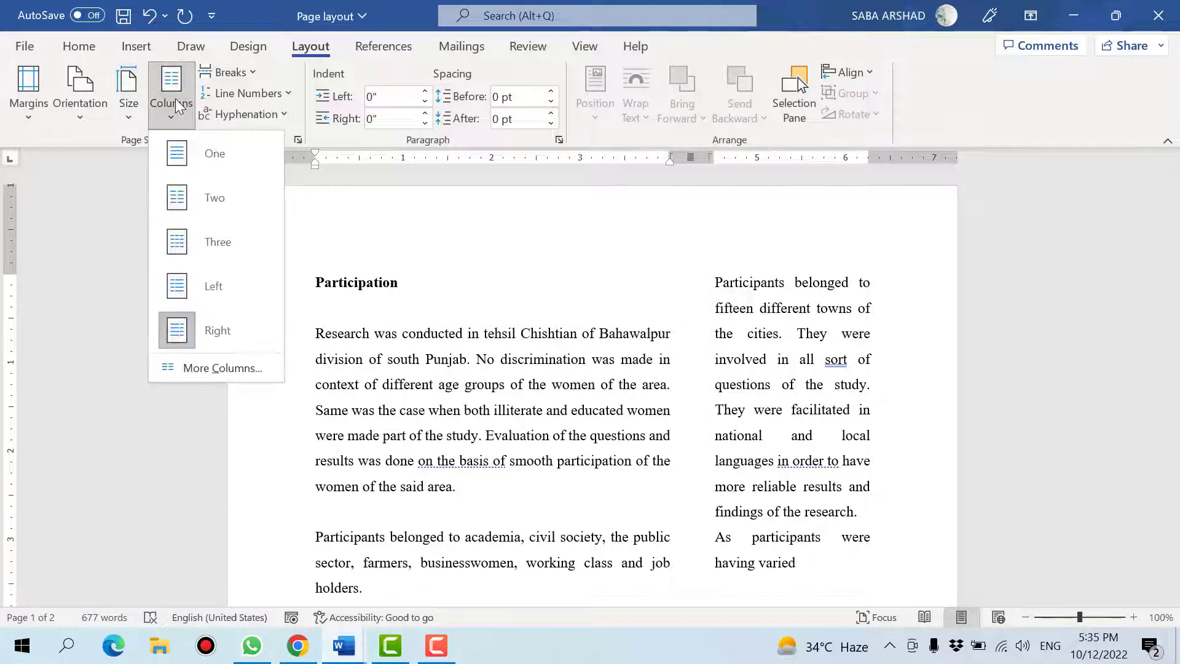
click(184, 154)
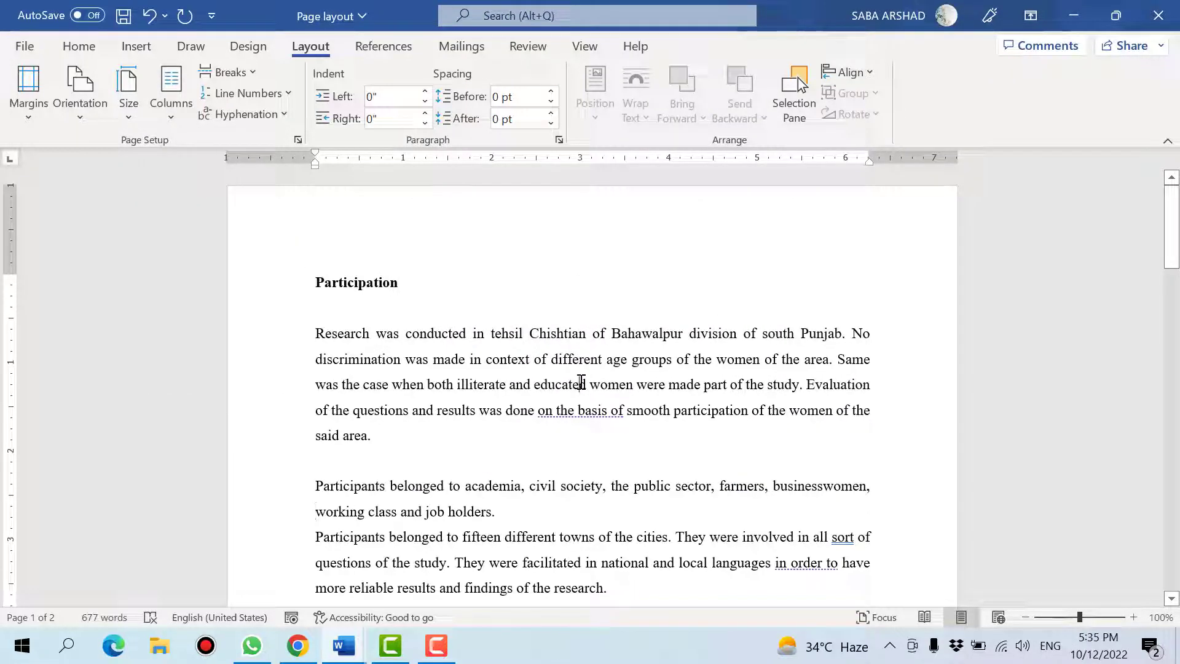
key(ctrl+s)
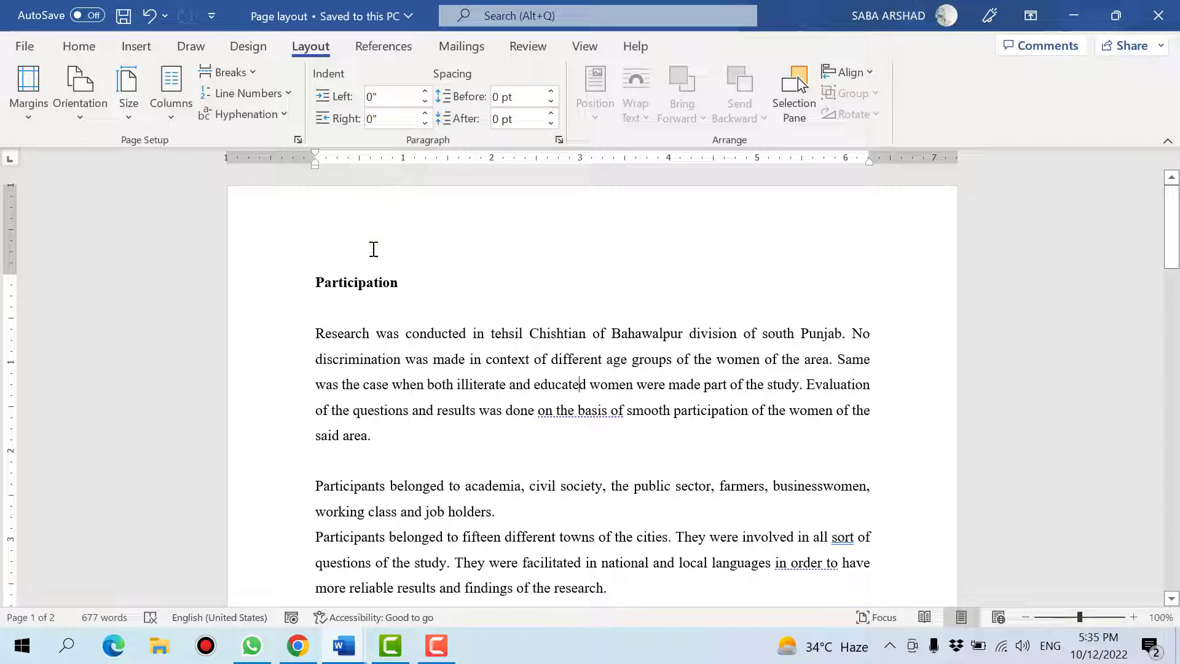
Step: Review the available page and section break types without inserting one, and check the column layout further down the first page
click(250, 73)
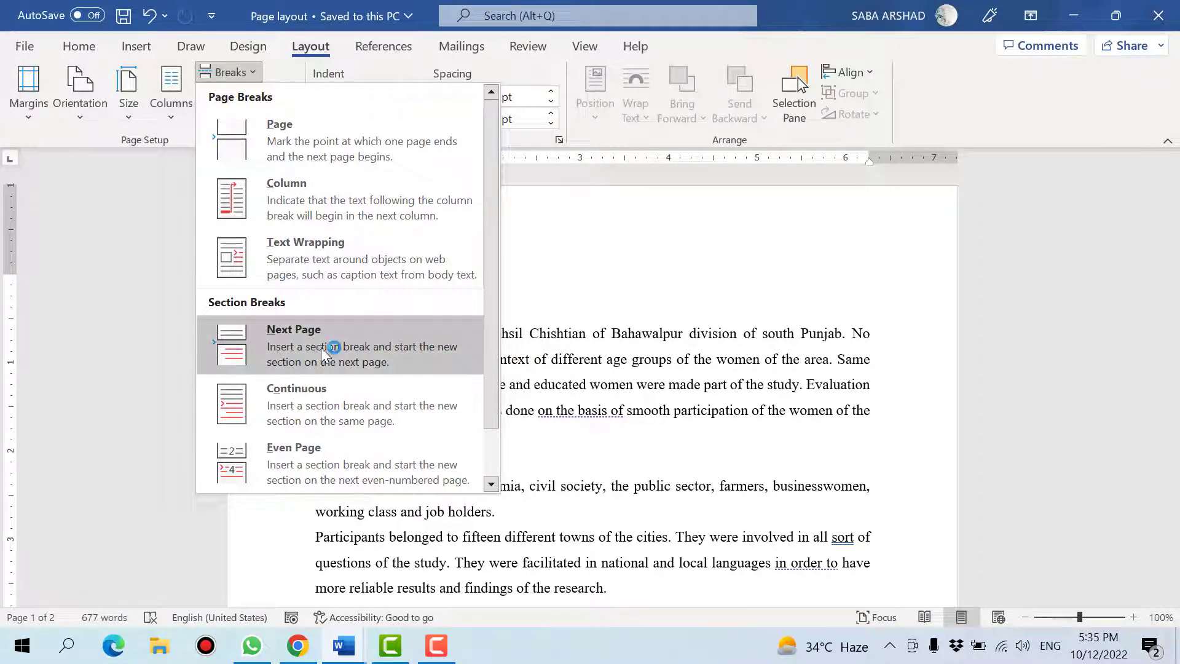
click(621, 394)
scroll(547, 378, down, 5)
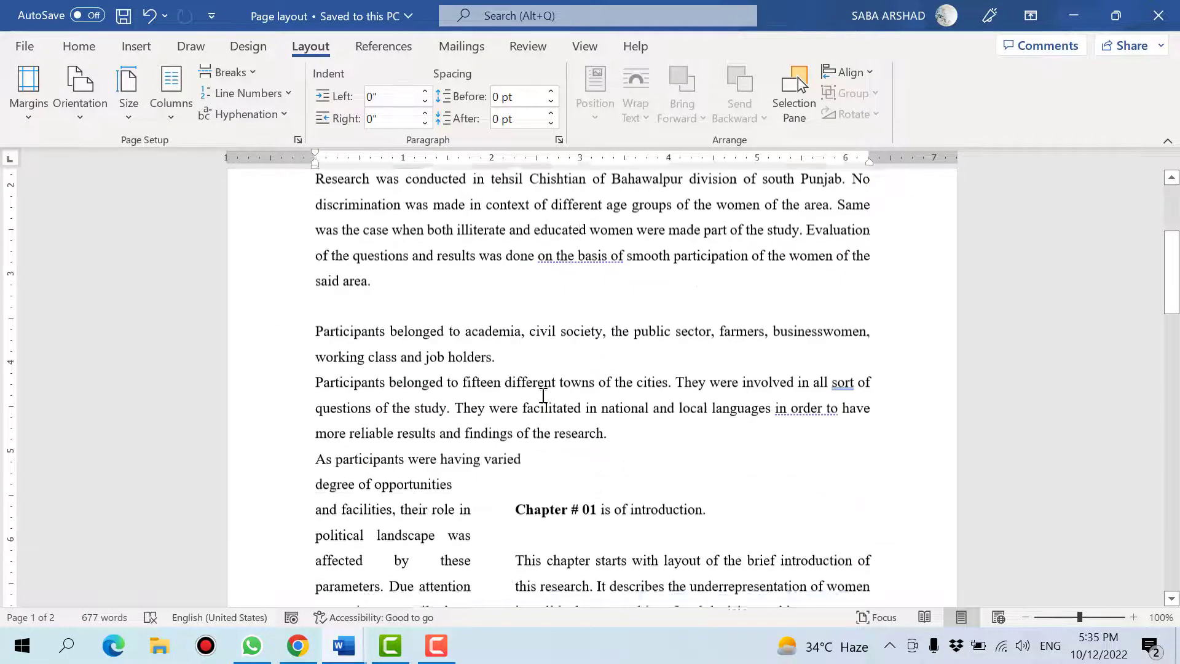
scroll(542, 388, up, 2)
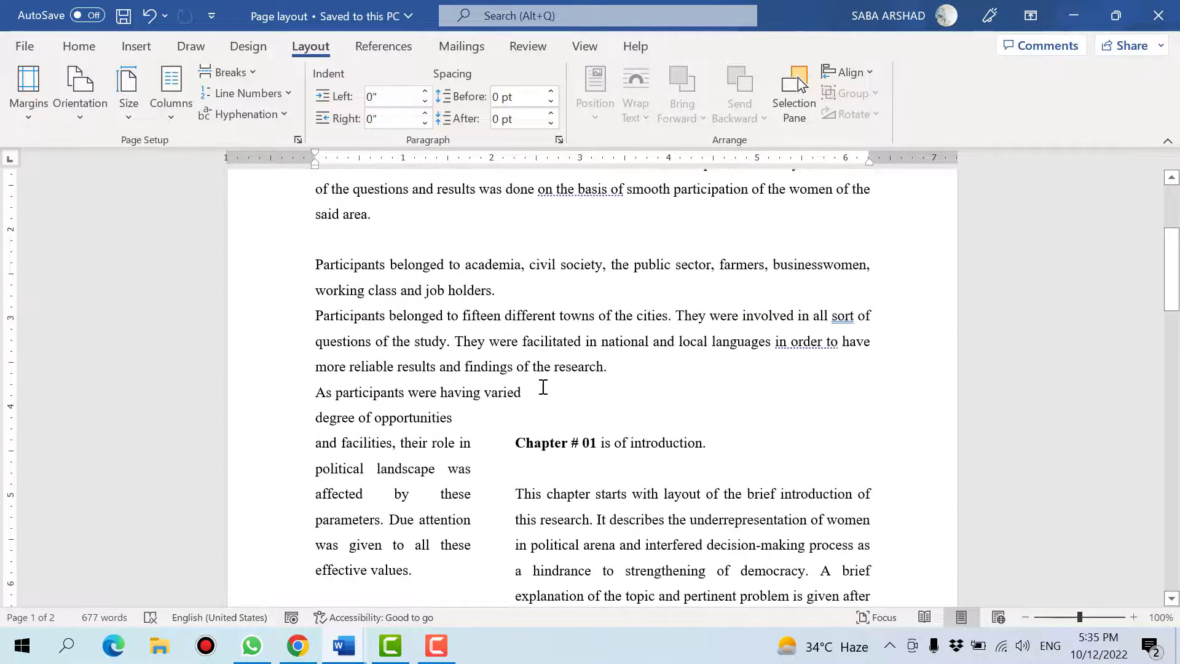
Step: Set the text of the whole document to one column and save the document
click(488, 441)
scroll(487, 440, down, 12)
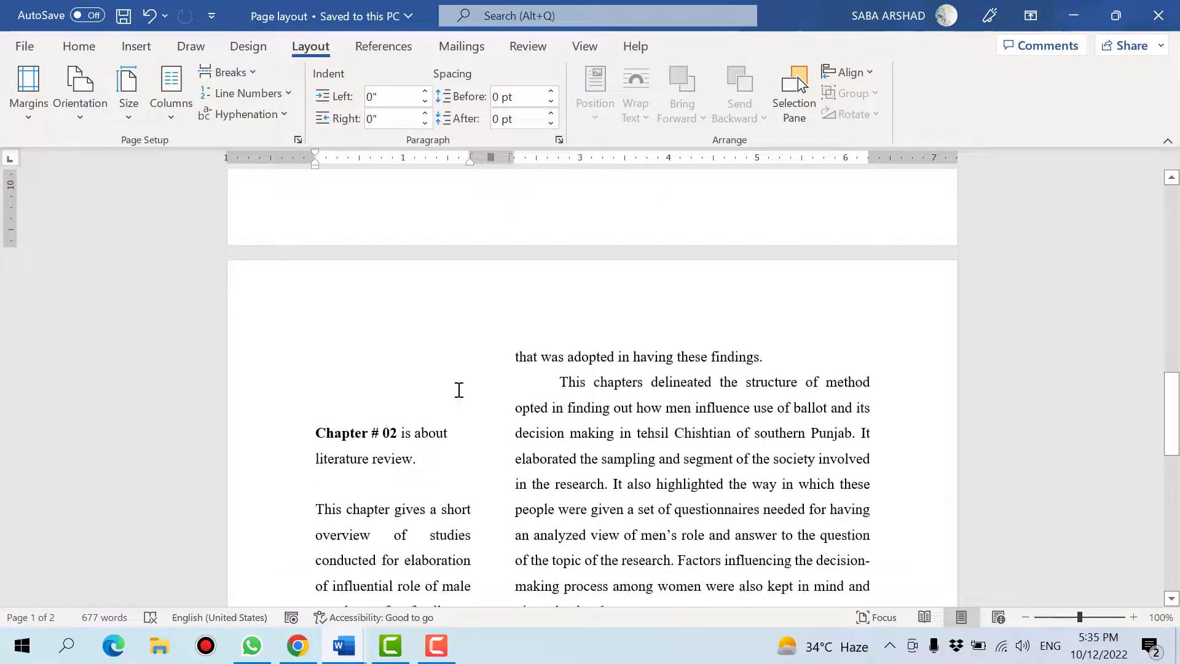
key(ctrl+a)
click(171, 105)
click(182, 154)
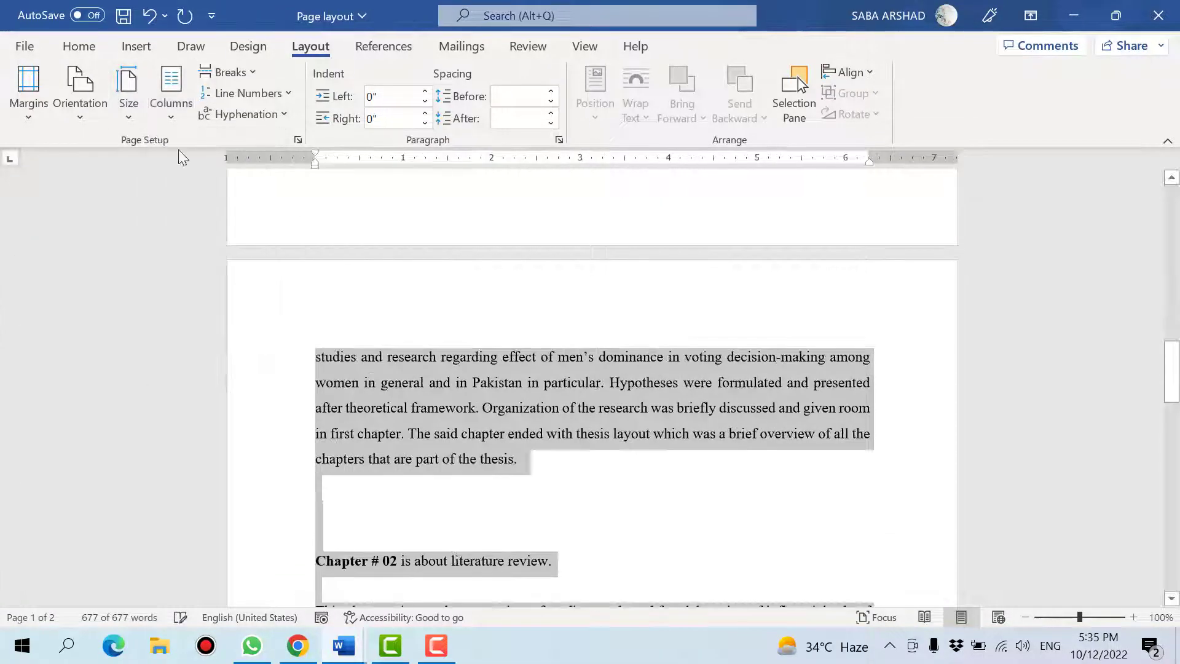
click(545, 334)
key(ctrl+s)
scroll(545, 333, up, 10)
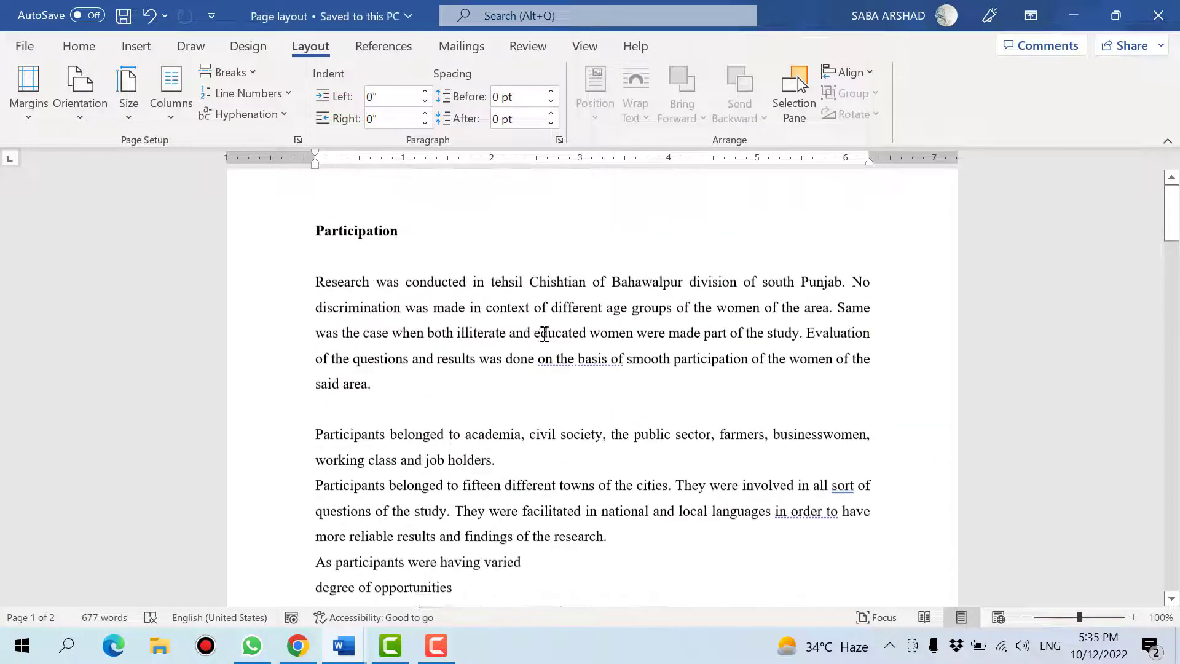
Step: Delete the blank lines above the "1.8 Thesis layout" heading
scroll(541, 338, down, 8)
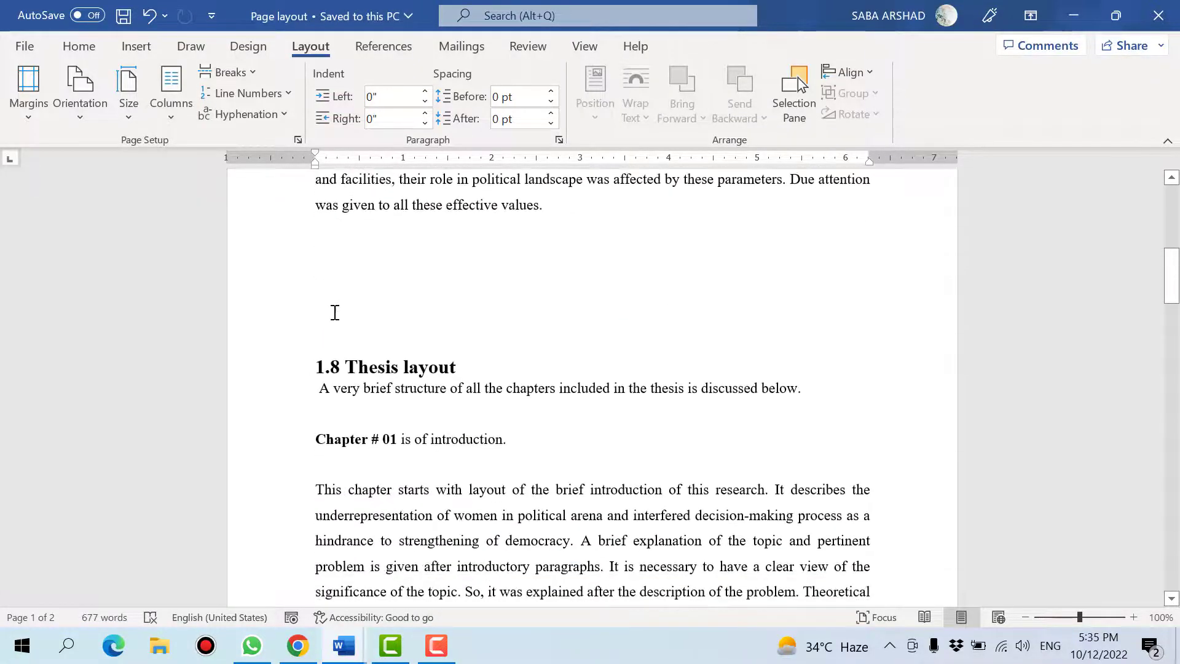
drag(332, 236, 335, 332)
key(Delete)
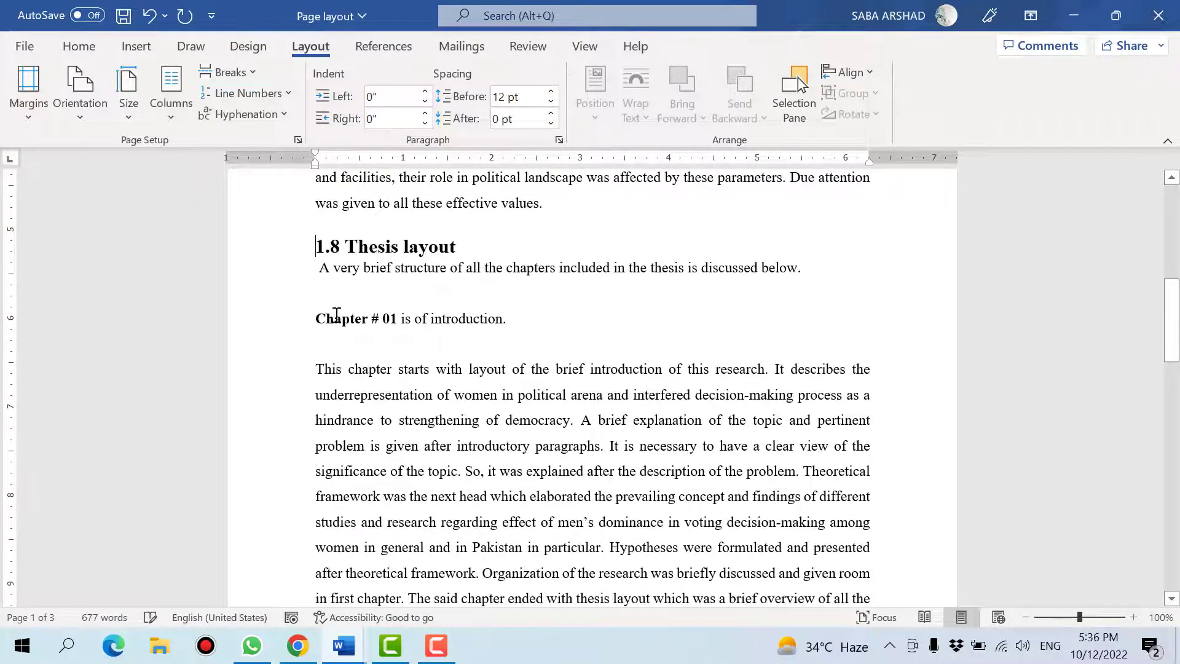
Step: Add the heading "Chapter# 02" on its own line above "1.8 Thesis layout" and save the document
key(Return)
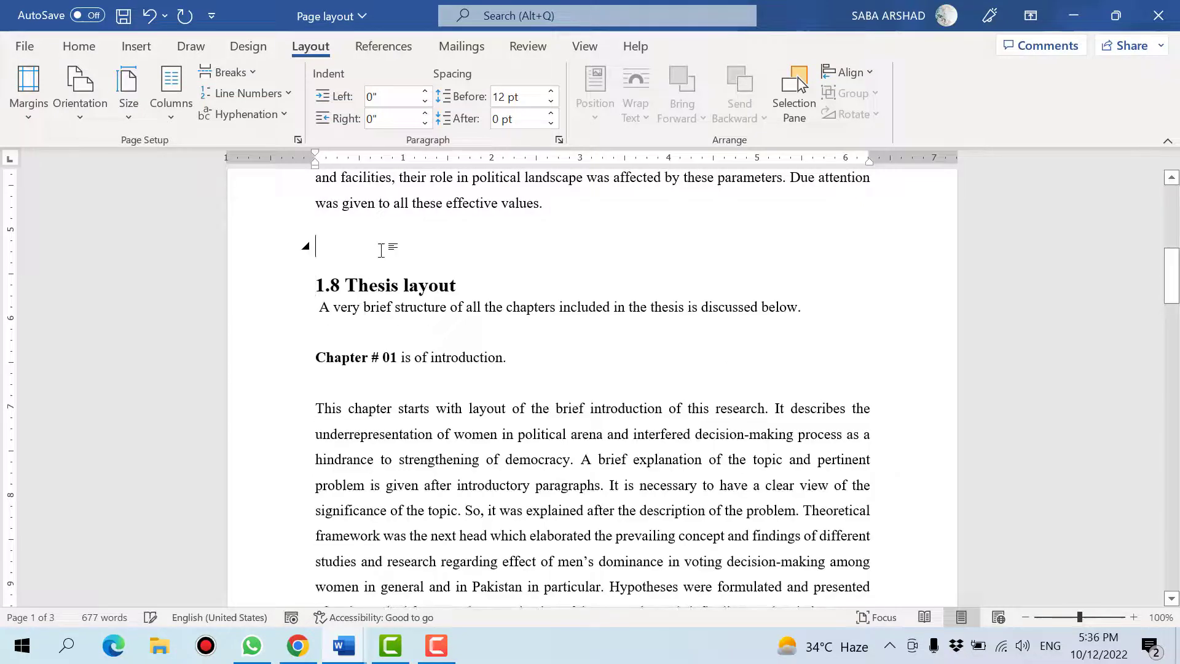
text(Chapte)
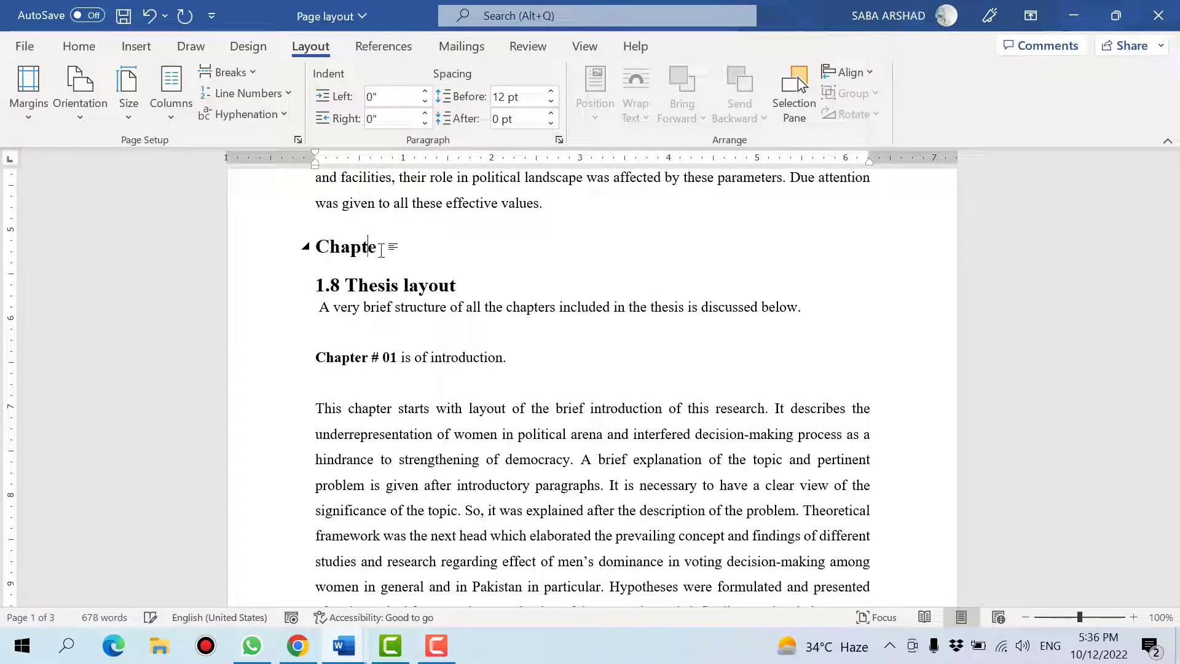
text(r# 02)
key(ctrl+s)
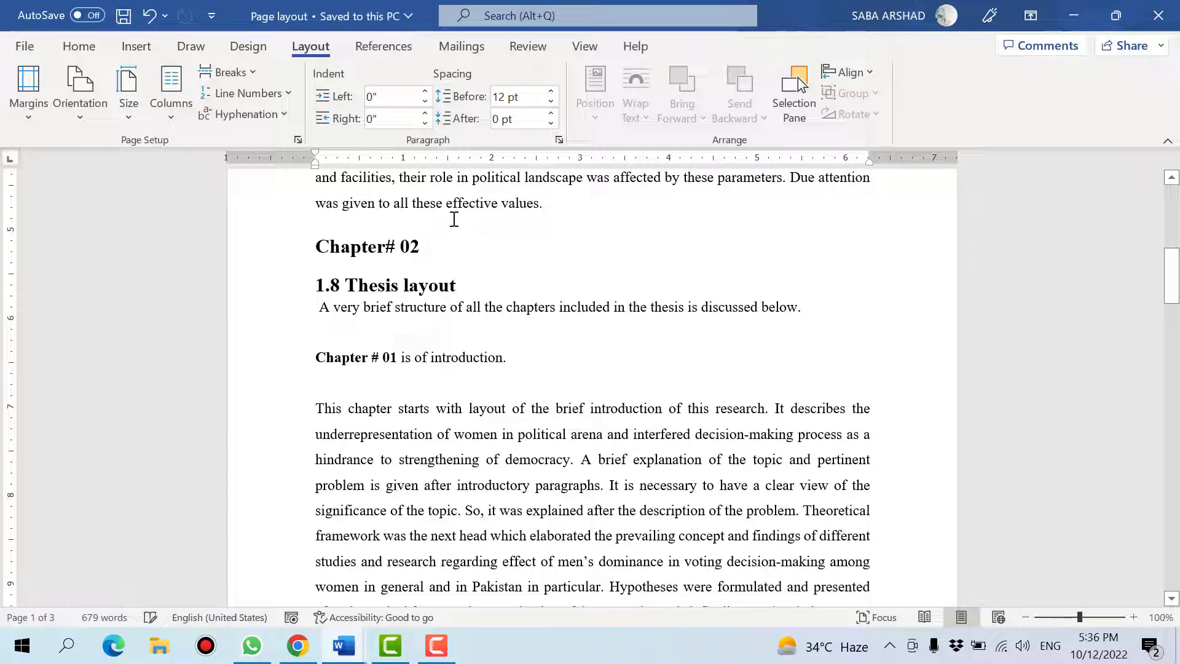
Step: Insert a blank line between the paragraph ending in "effective values." and the "Chapter# 02" heading
click(548, 206)
key(Return)
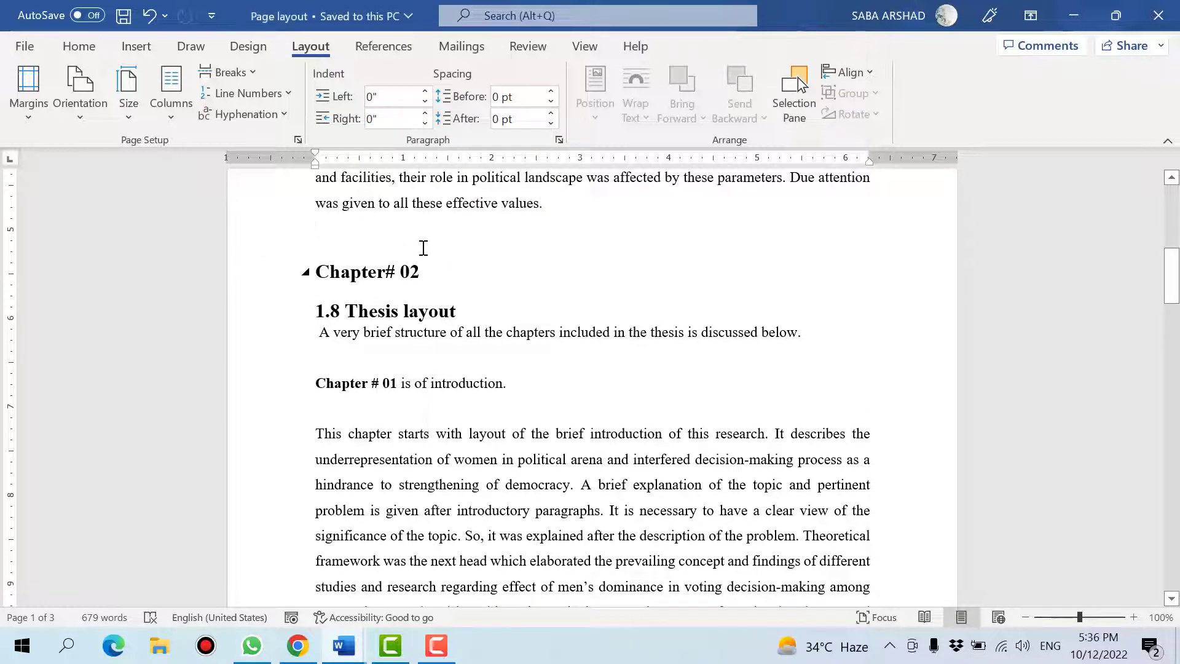
scroll(338, 241, down, 5)
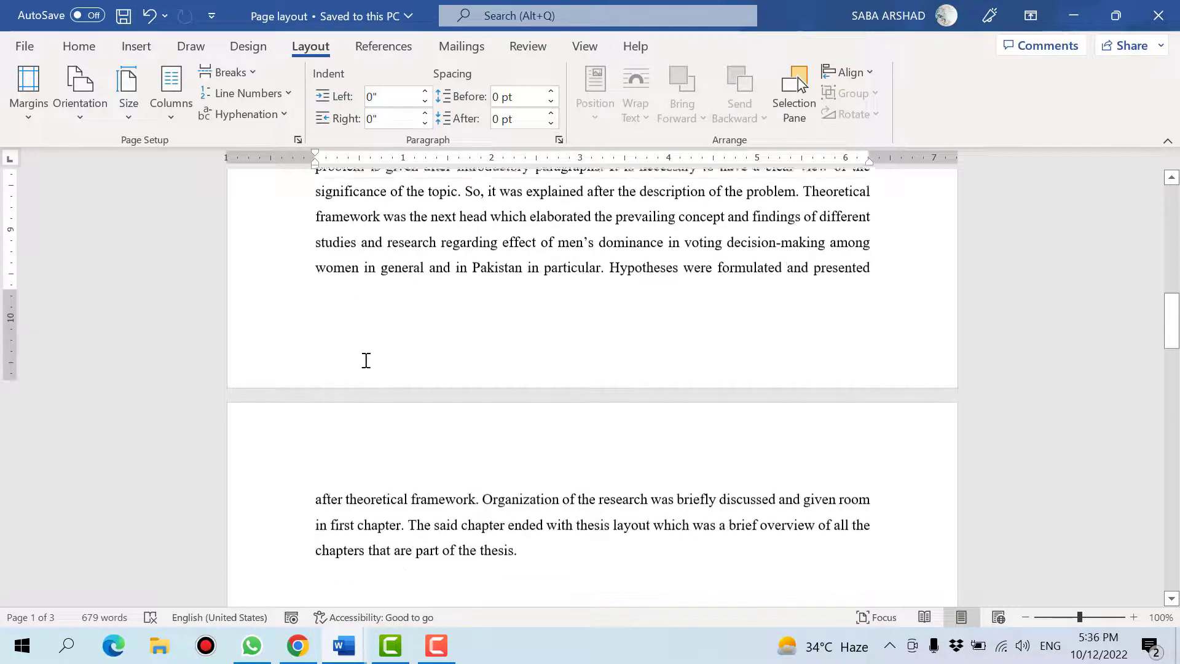
scroll(438, 521, up, 5)
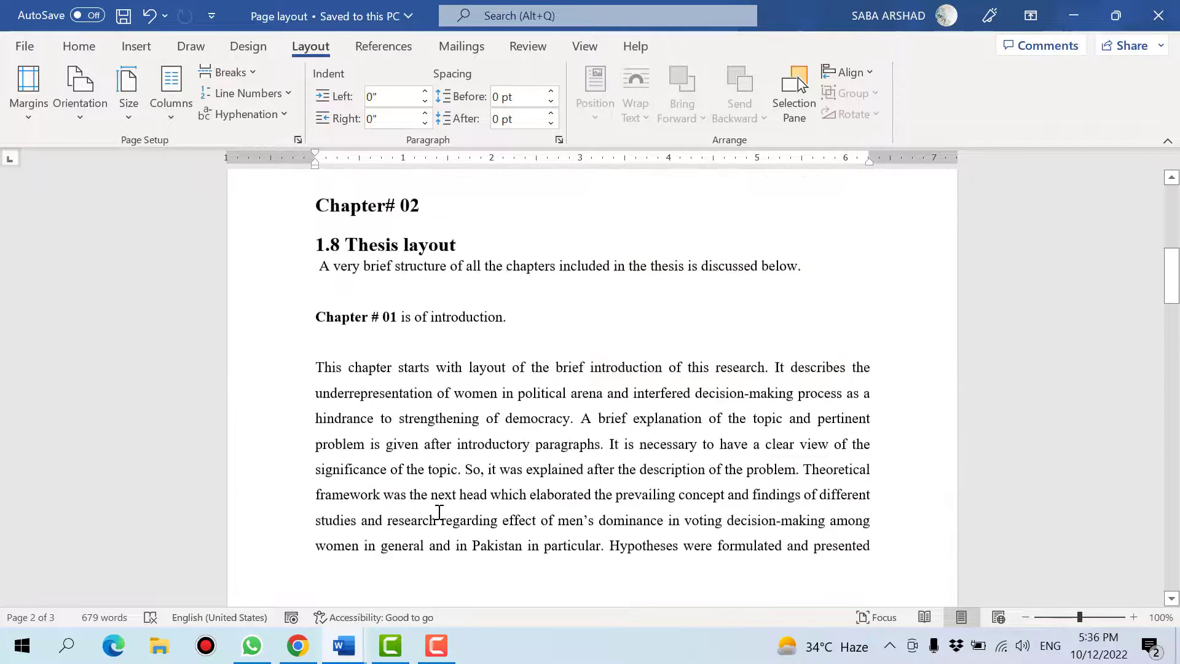
Step: Insert a page break on the blank line above the "Chapter# 02" heading, save the document, and check the pages around it
click(361, 344)
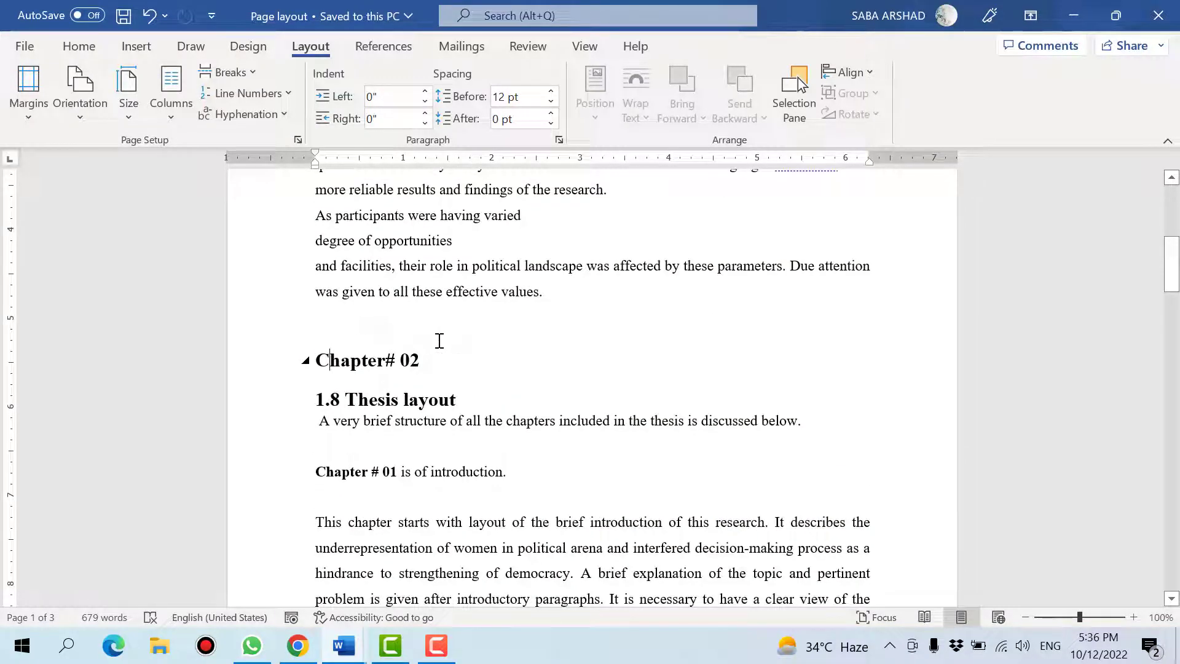
click(577, 290)
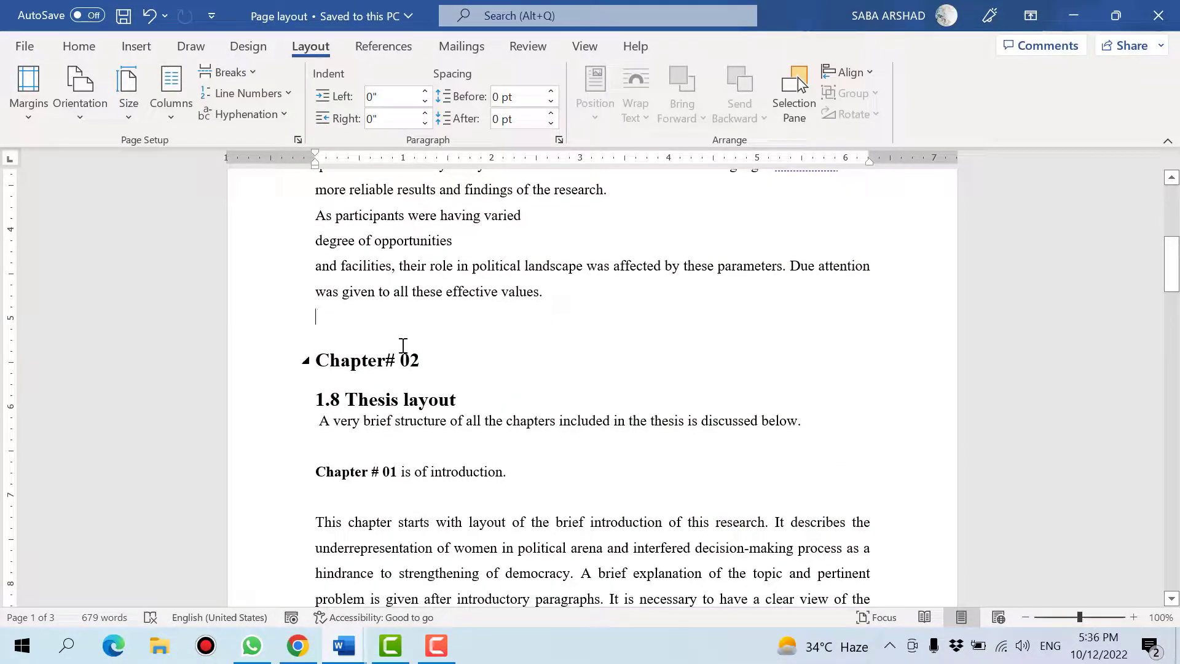
click(255, 72)
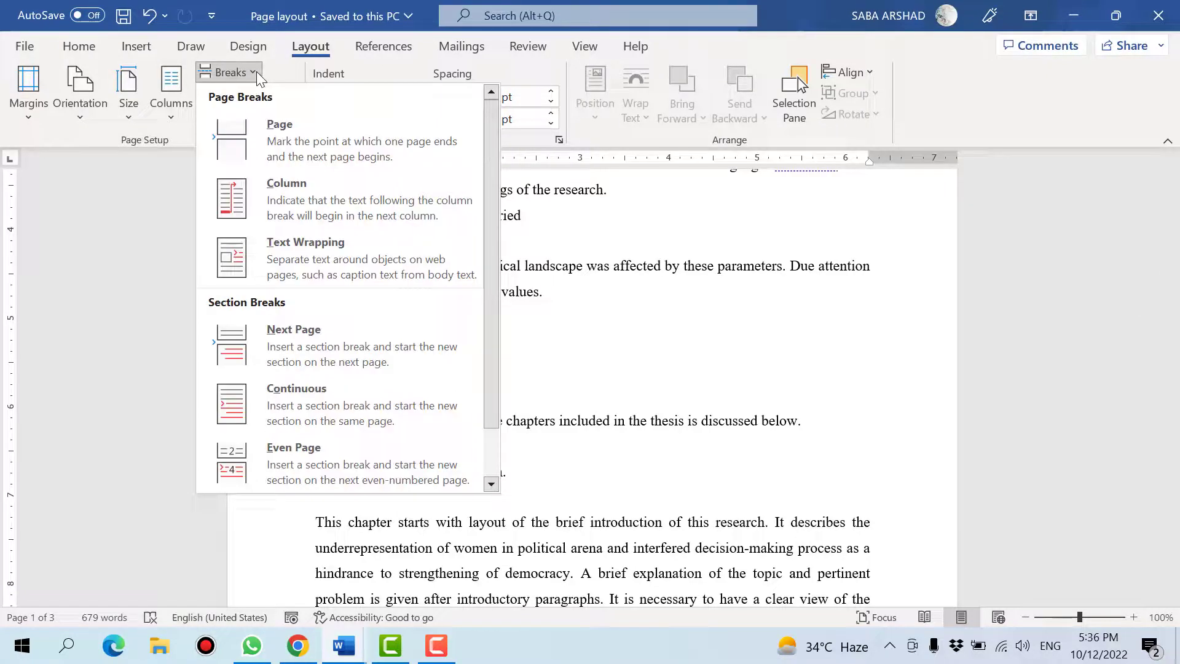
click(278, 139)
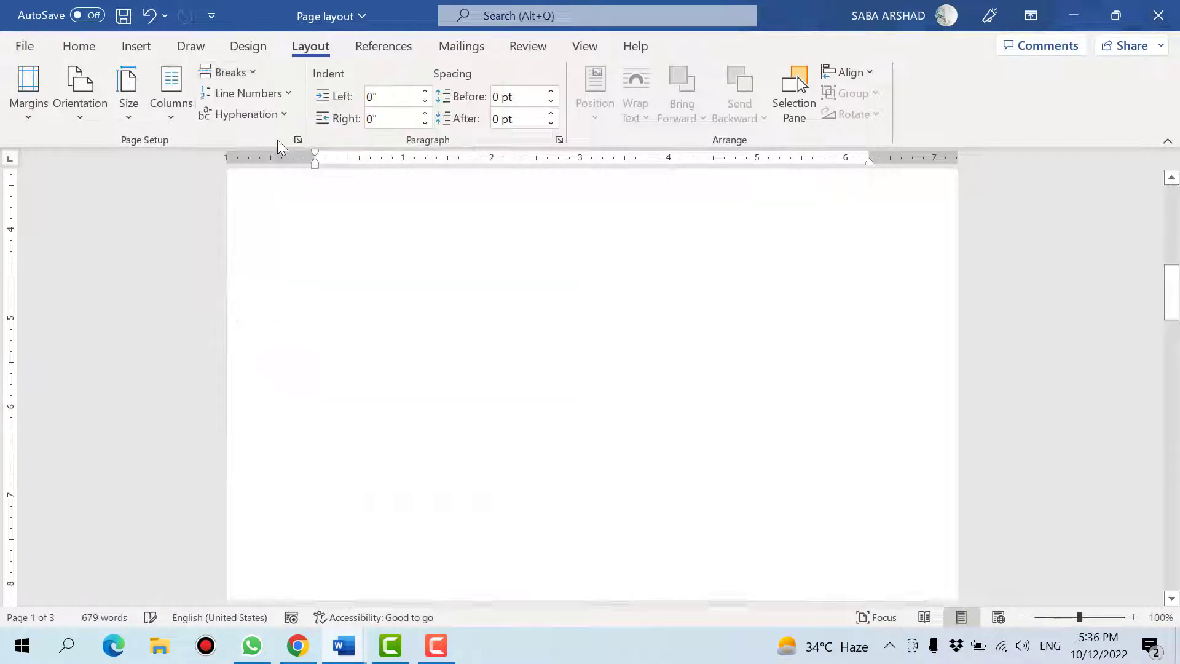
scroll(378, 458, up, 6)
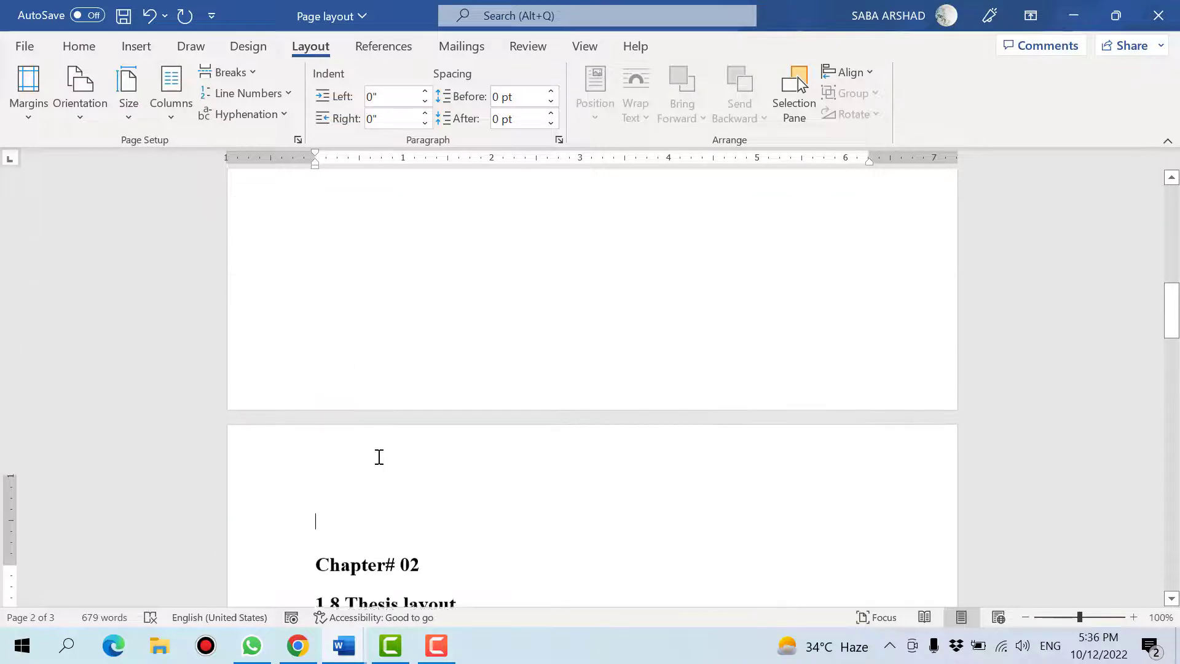
scroll(378, 458, down, 5)
key(ctrl+s)
scroll(378, 458, up, 15)
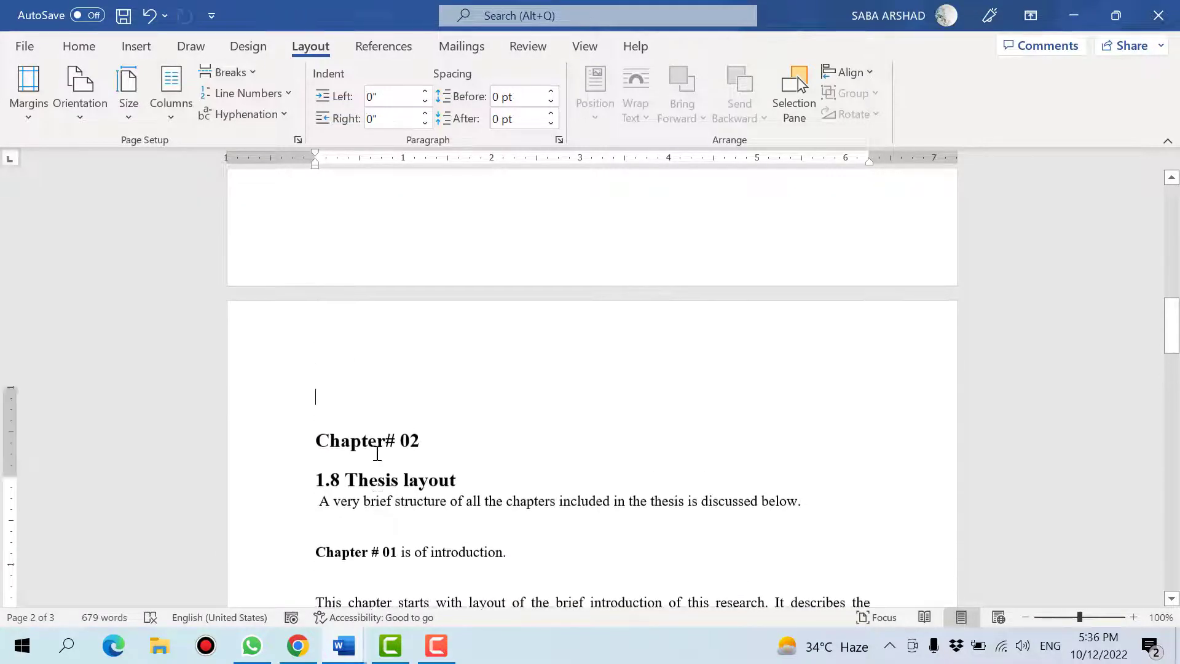
scroll(378, 455, down, 3)
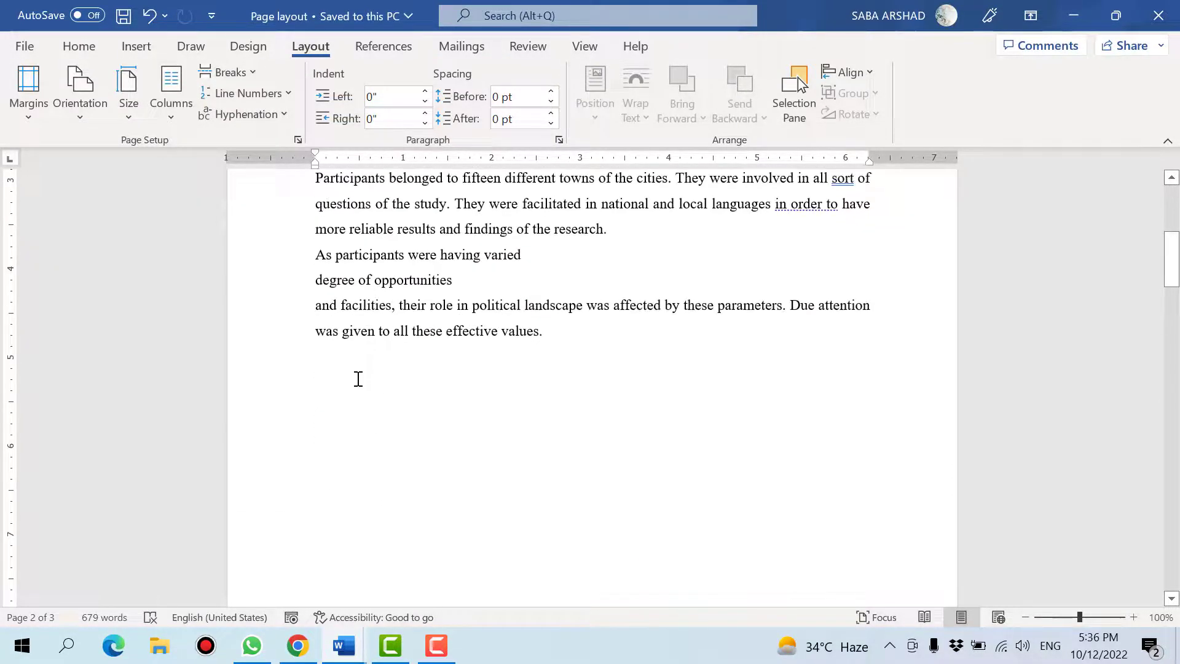
Step: Add four lines containing only "S" below the paragraph ending in "effective values." and save the document
scroll(375, 513, down, 2)
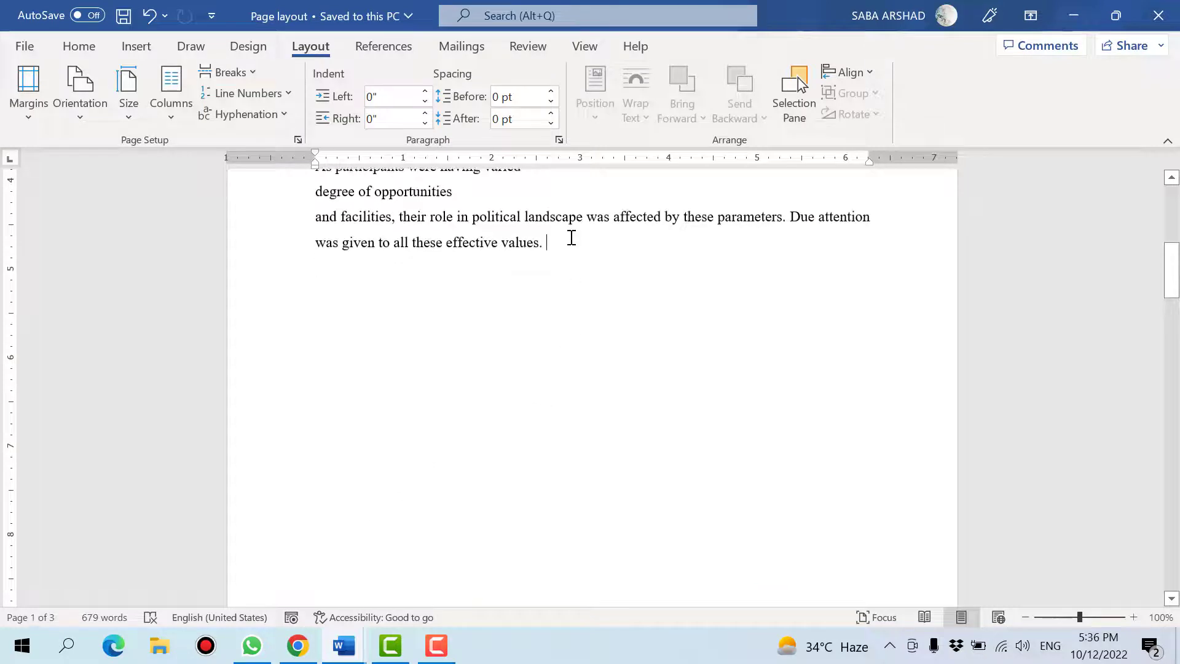
key(ctrl+z)
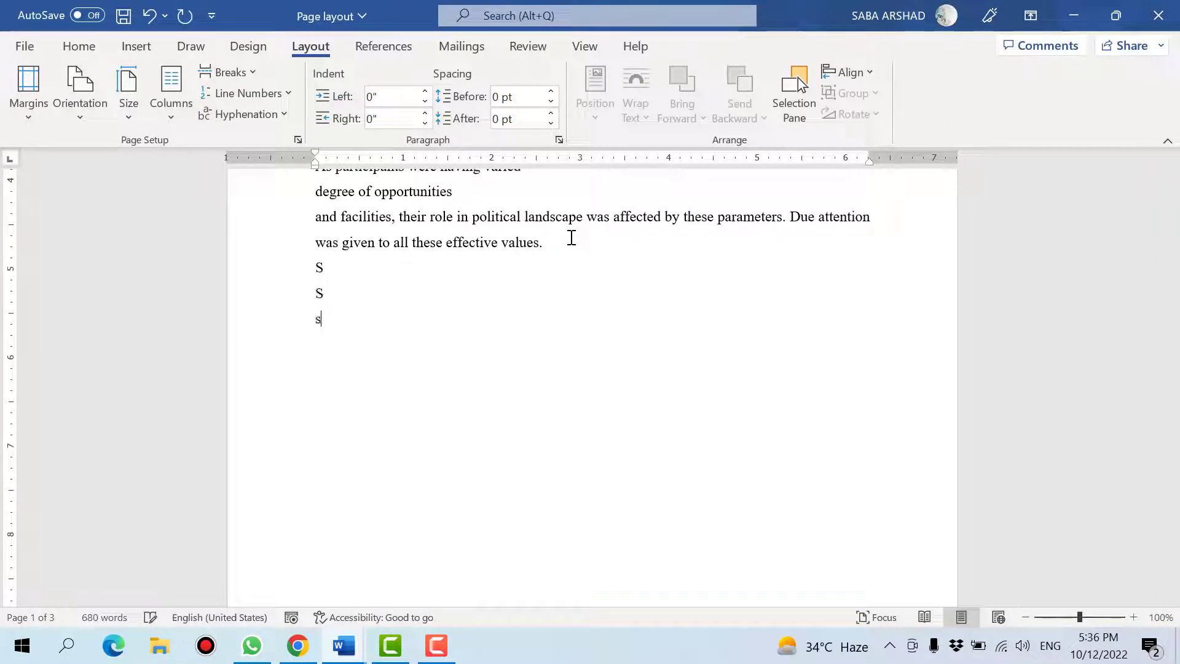
key(ctrl+s)
scroll(534, 276, down, 10)
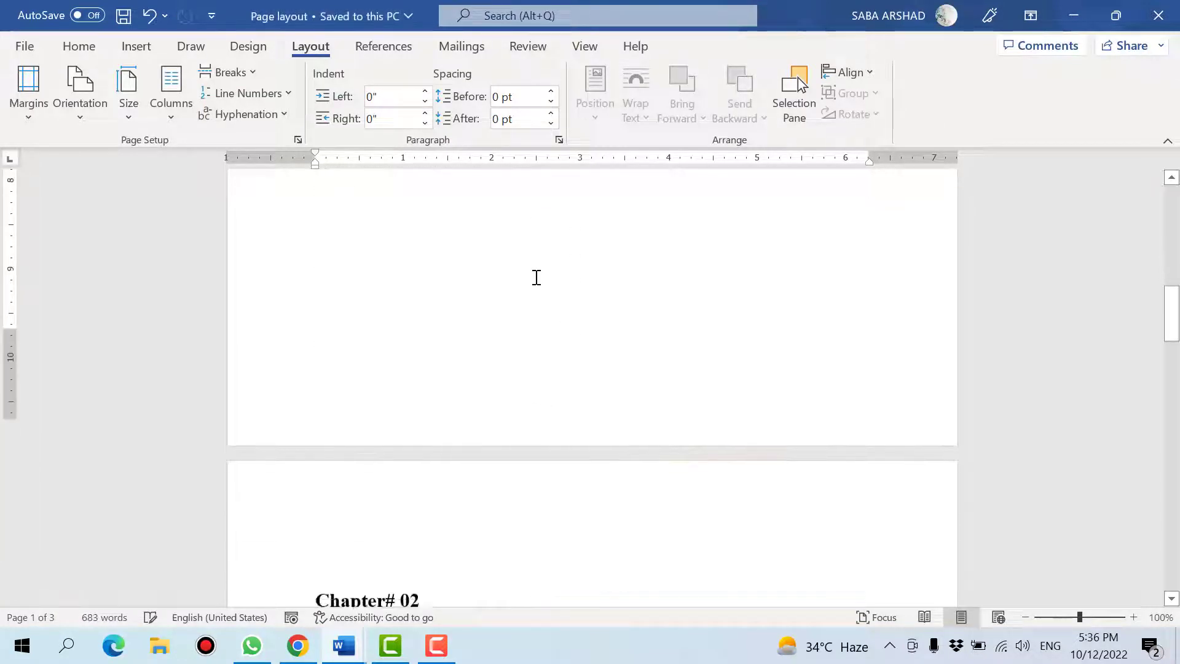
Step: Examine the page boundary between the "S" lines and the "Chapter# 02" heading
click(424, 374)
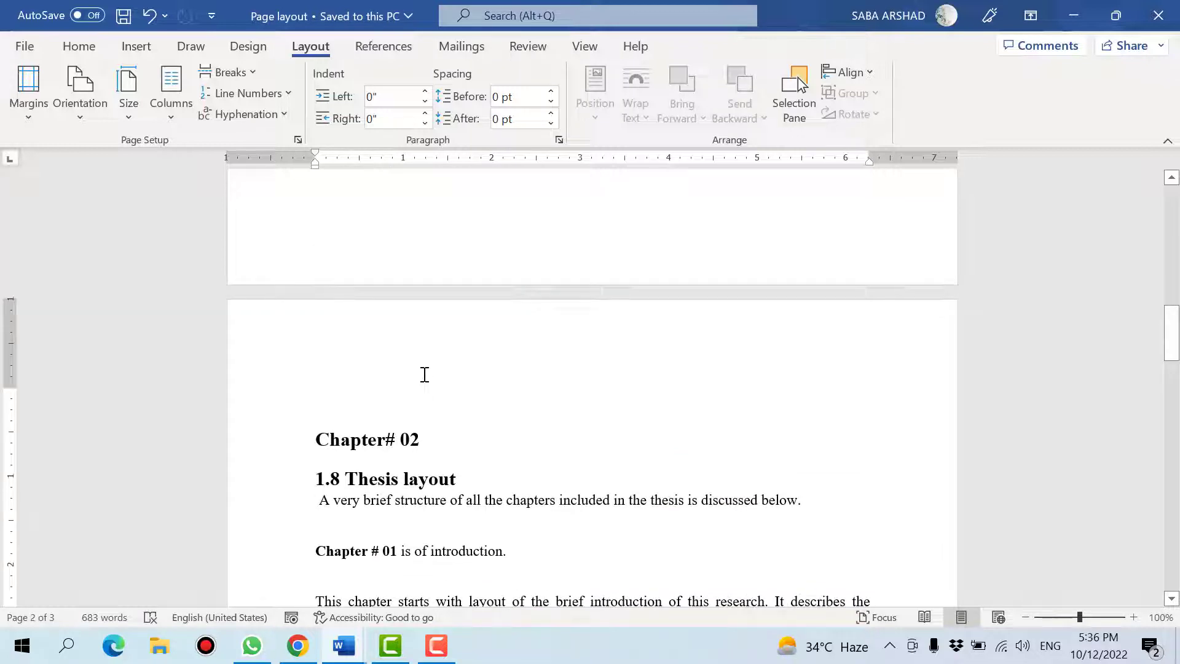
drag(349, 425, 318, 367)
click(323, 378)
scroll(336, 420, up, 5)
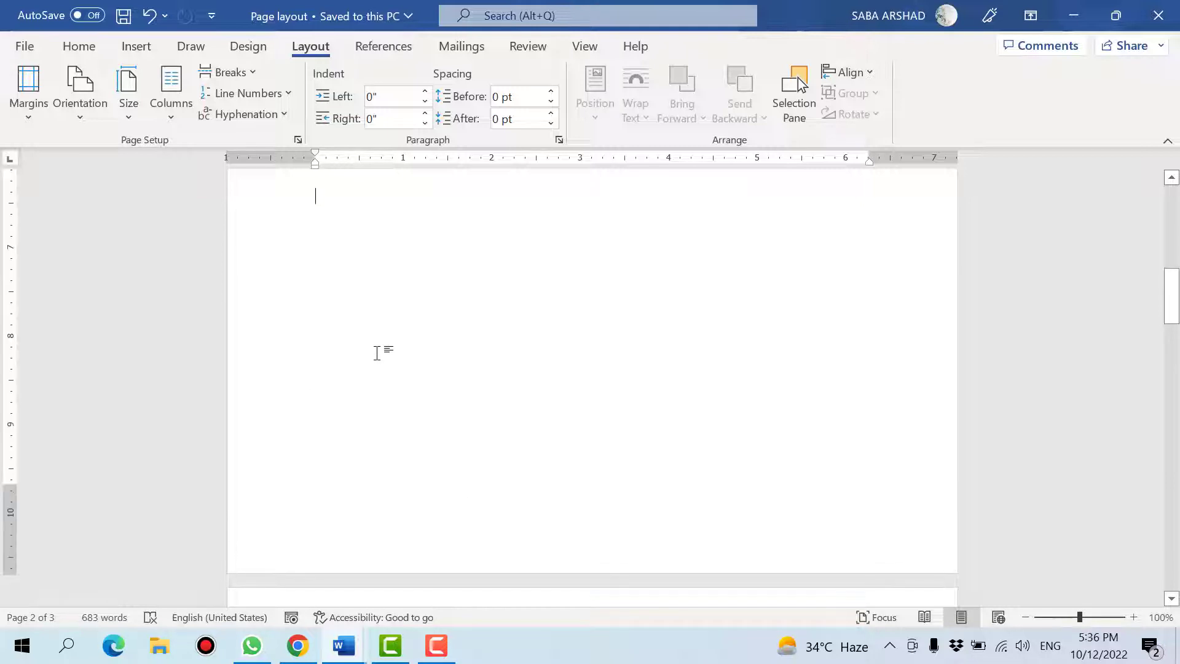
scroll(406, 402, down, 5)
scroll(422, 421, up, 4)
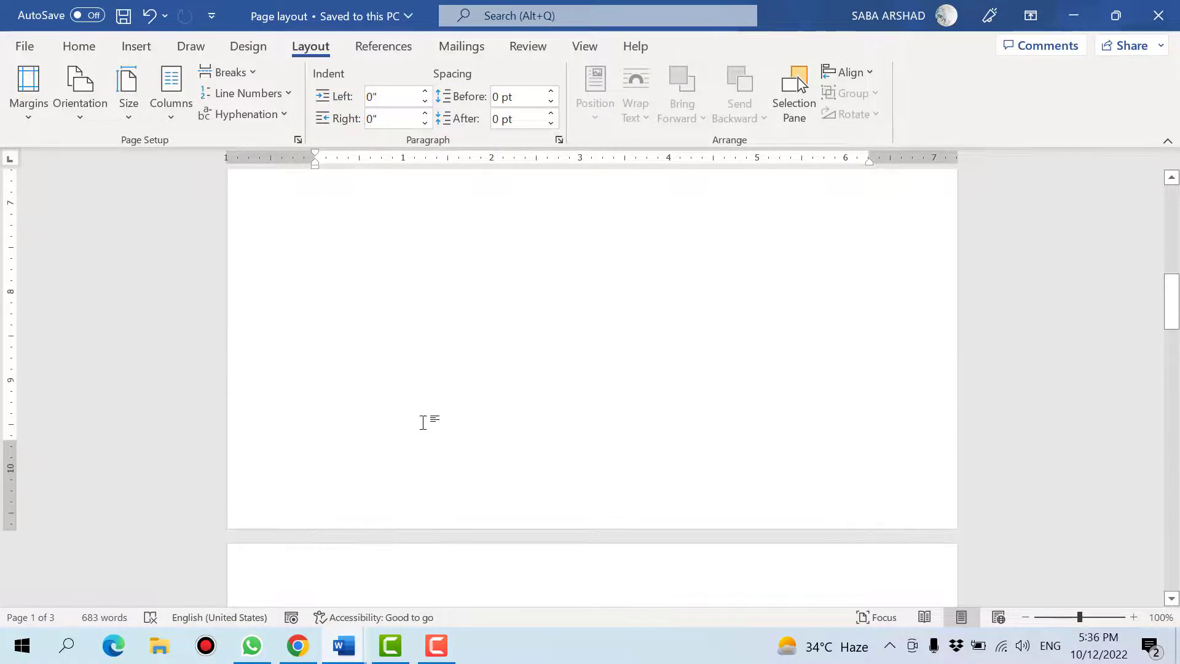
scroll(423, 422, up, 5)
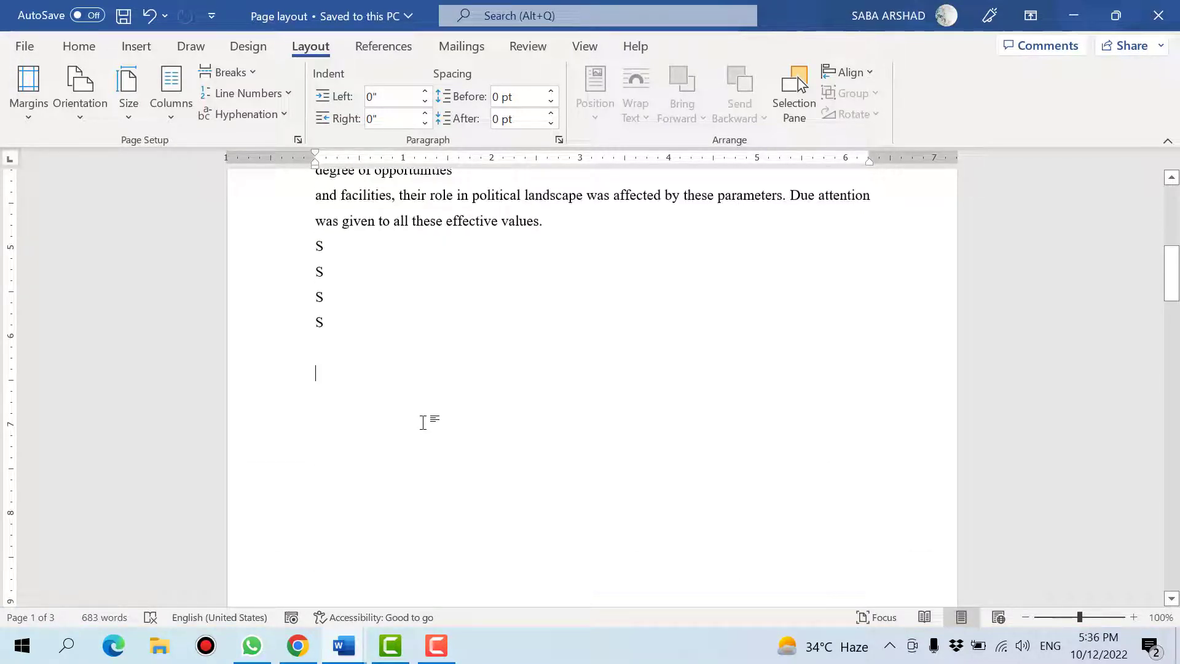
scroll(424, 457, down, 4)
scroll(424, 457, down, 3)
scroll(434, 458, up, 5)
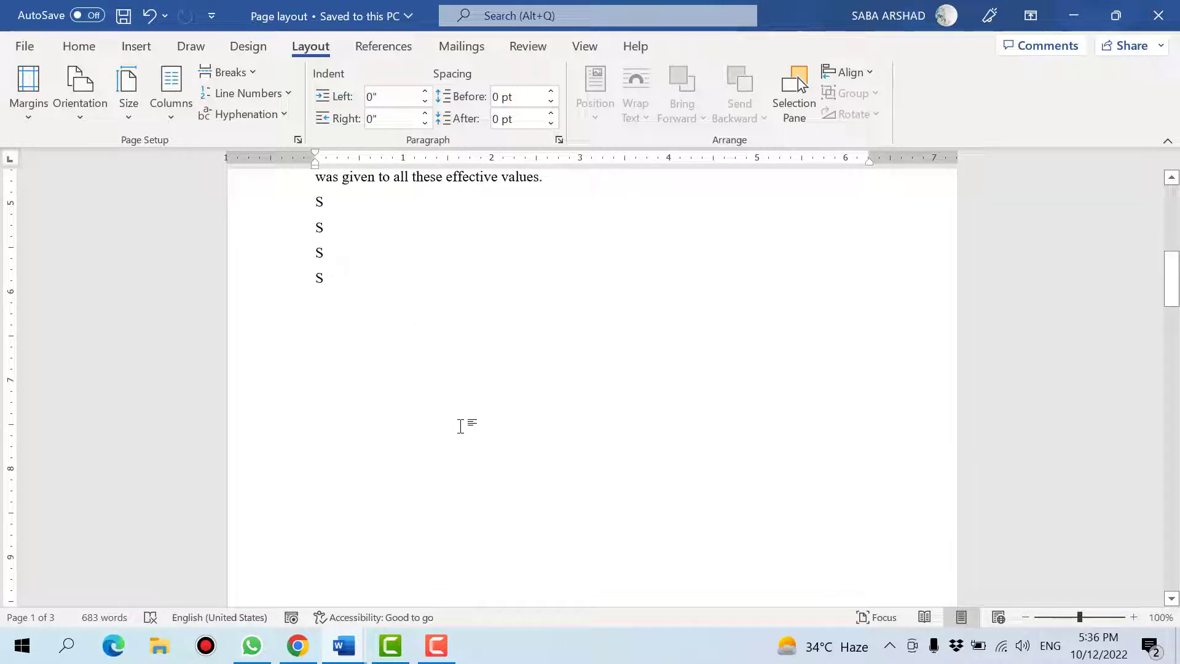
Step: Show the paragraph and formatting marks and examine the page break marker below the "S" lines
click(79, 46)
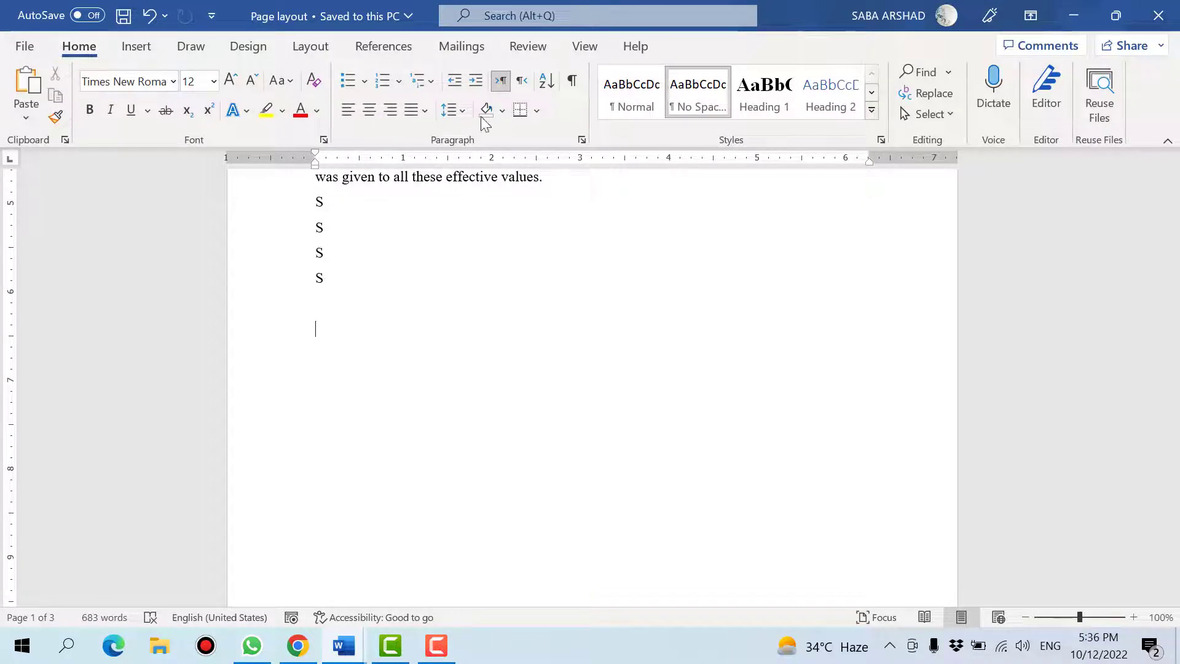
click(577, 88)
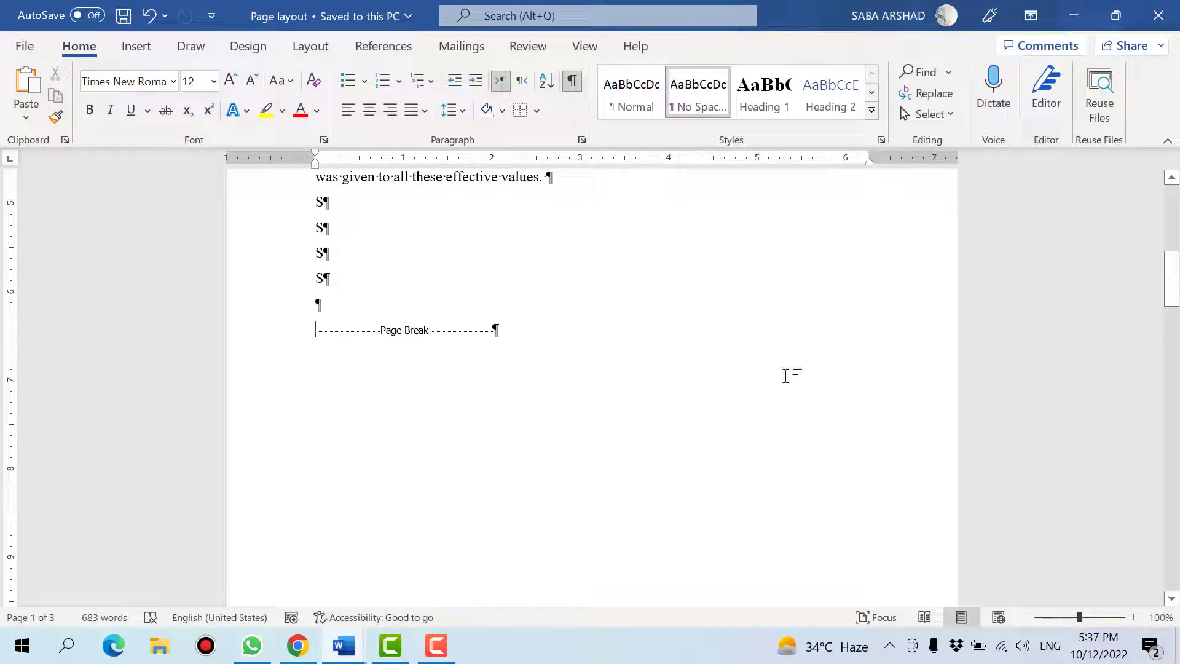
scroll(779, 403, down, 8)
scroll(548, 419, up, 6)
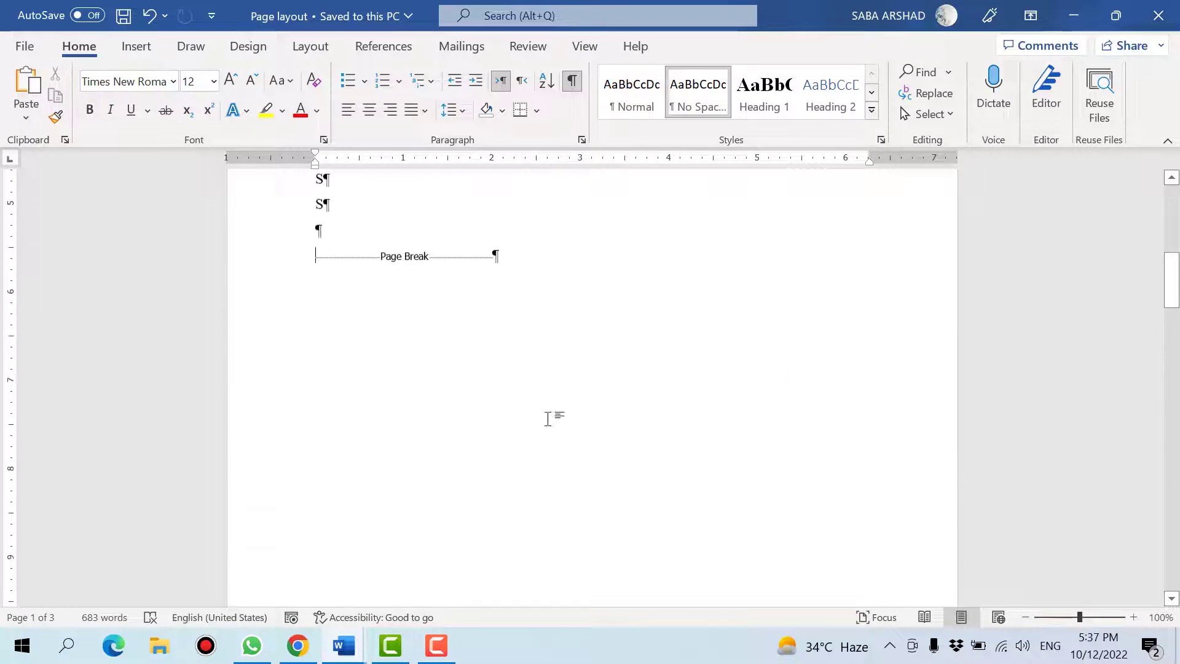
scroll(547, 418, up, 2)
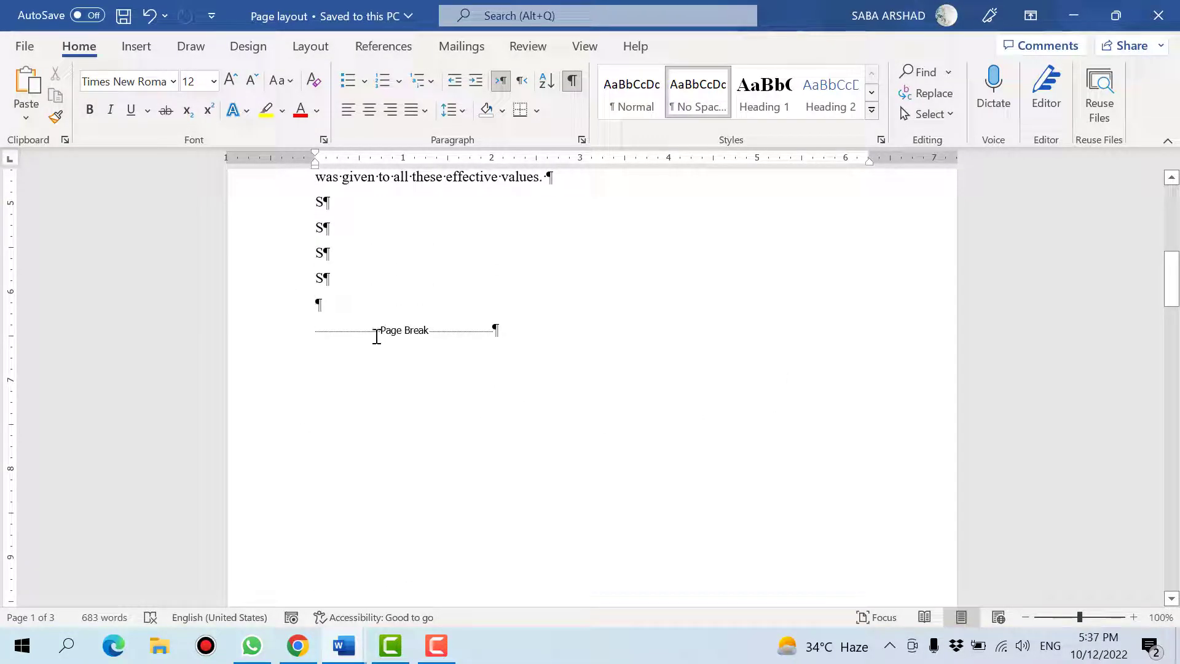
Step: Delete the page break above the "Chapter# 02" heading and insert a page break again in the same place
click(523, 334)
key(BackSpace)
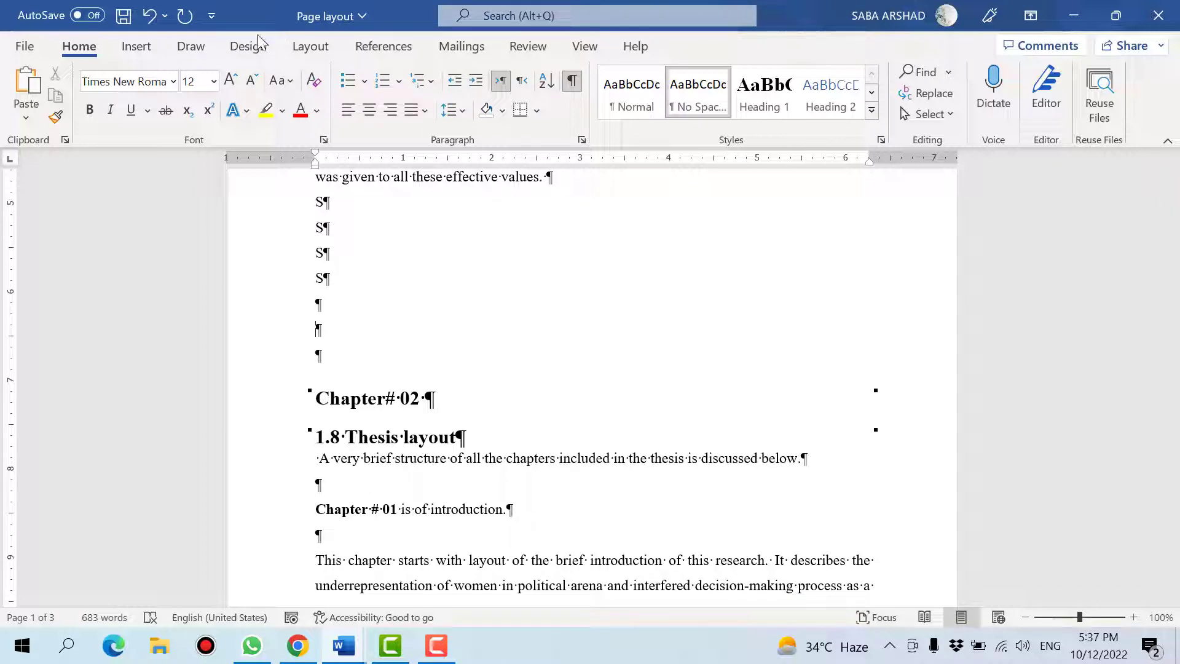
click(310, 46)
click(219, 72)
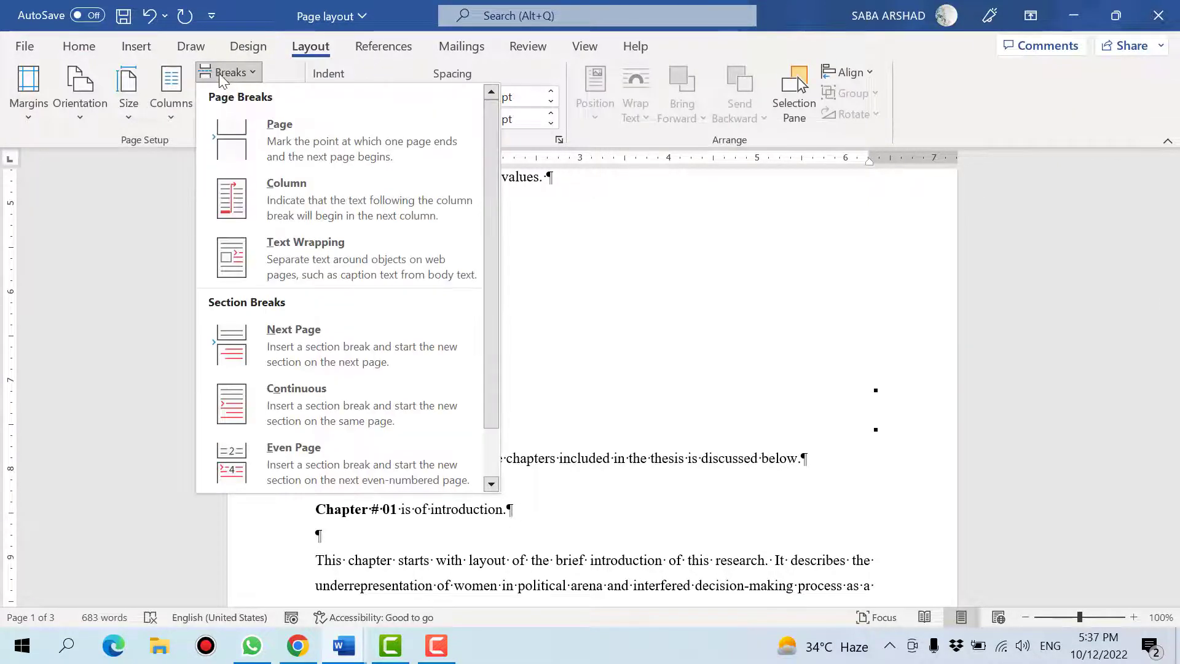
click(244, 131)
scroll(408, 314, up, 5)
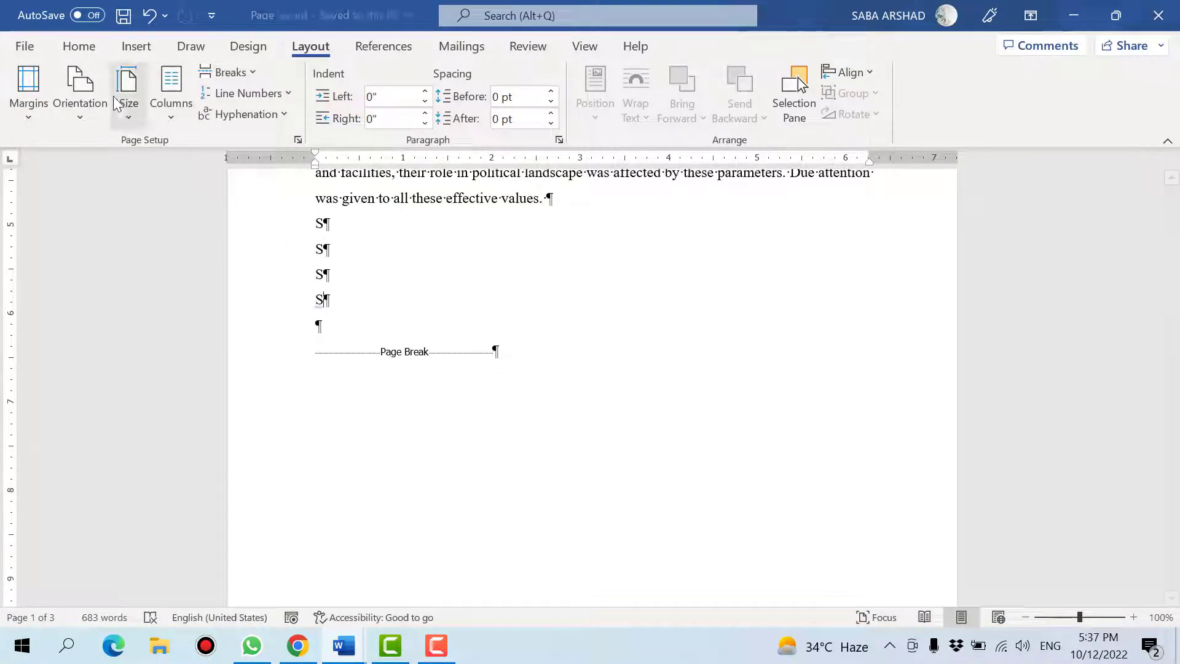
Step: Hide the formatting marks and check the page area below the "S" lines
click(79, 46)
click(574, 82)
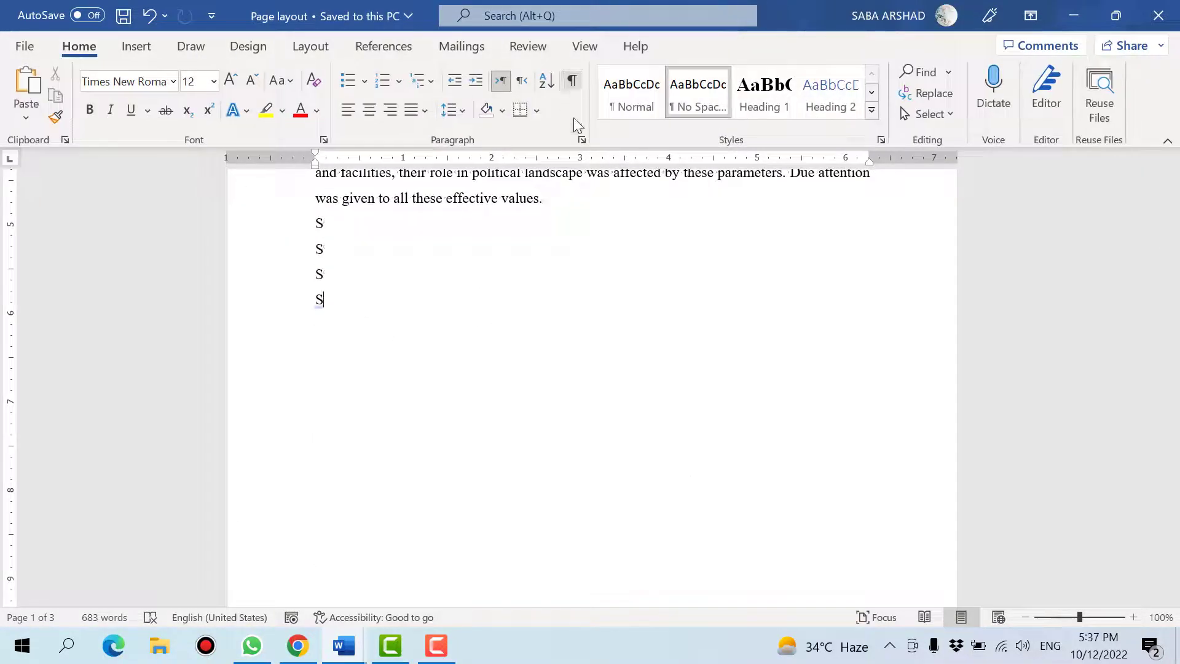
click(494, 269)
scroll(494, 269, down, 5)
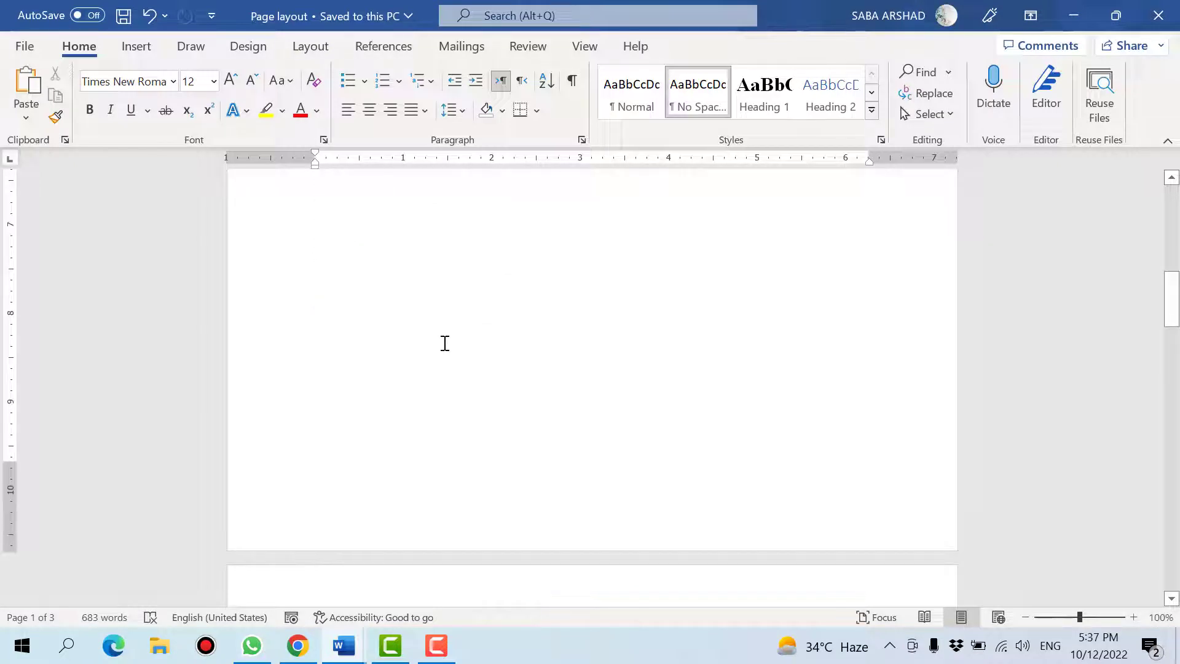
scroll(430, 405, up, 5)
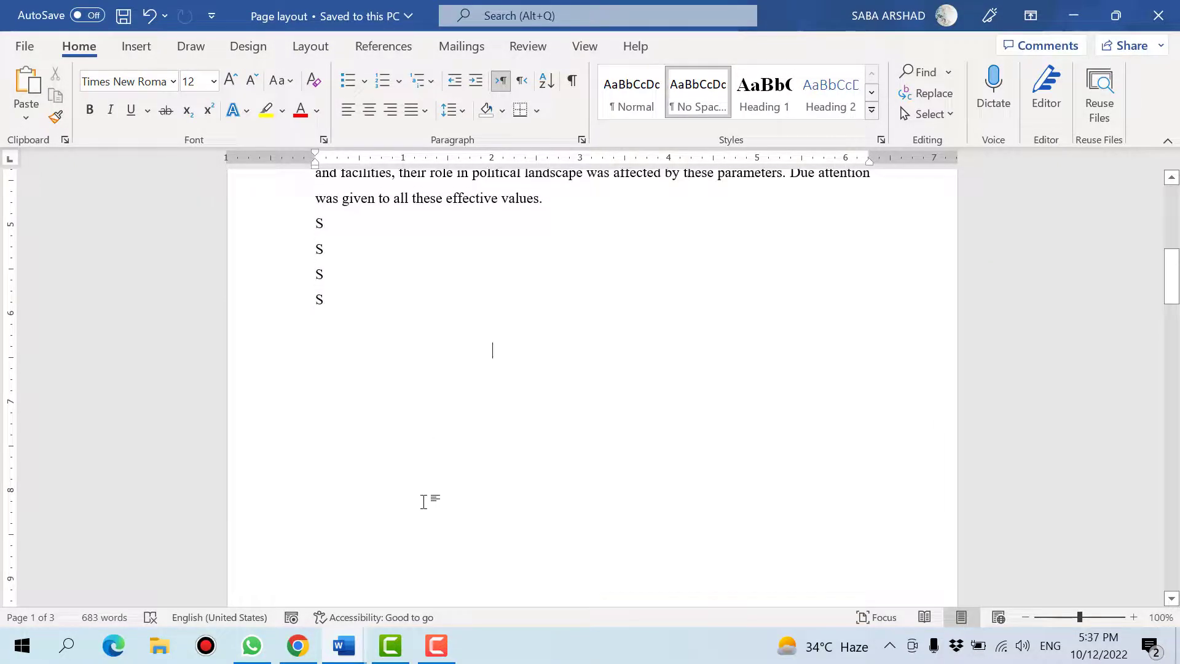
Step: Undo the last edit below the "S" lines and check the start of the page with the "Chapter# 02" heading
key(ctrl+z)
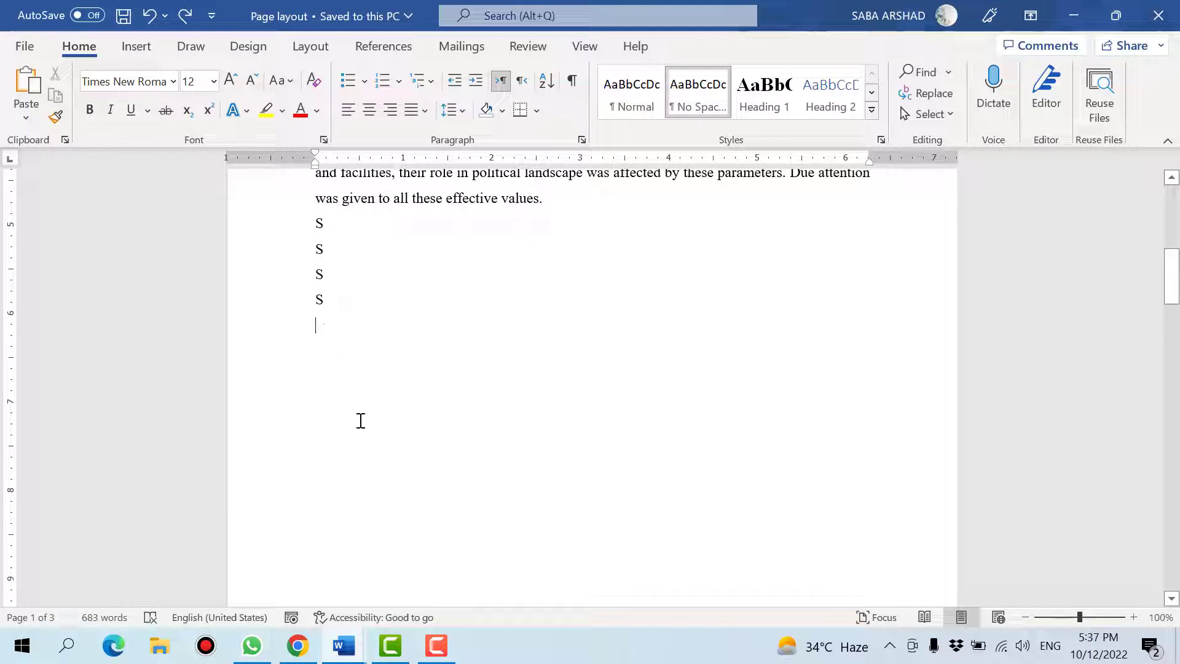
scroll(386, 461, down, 8)
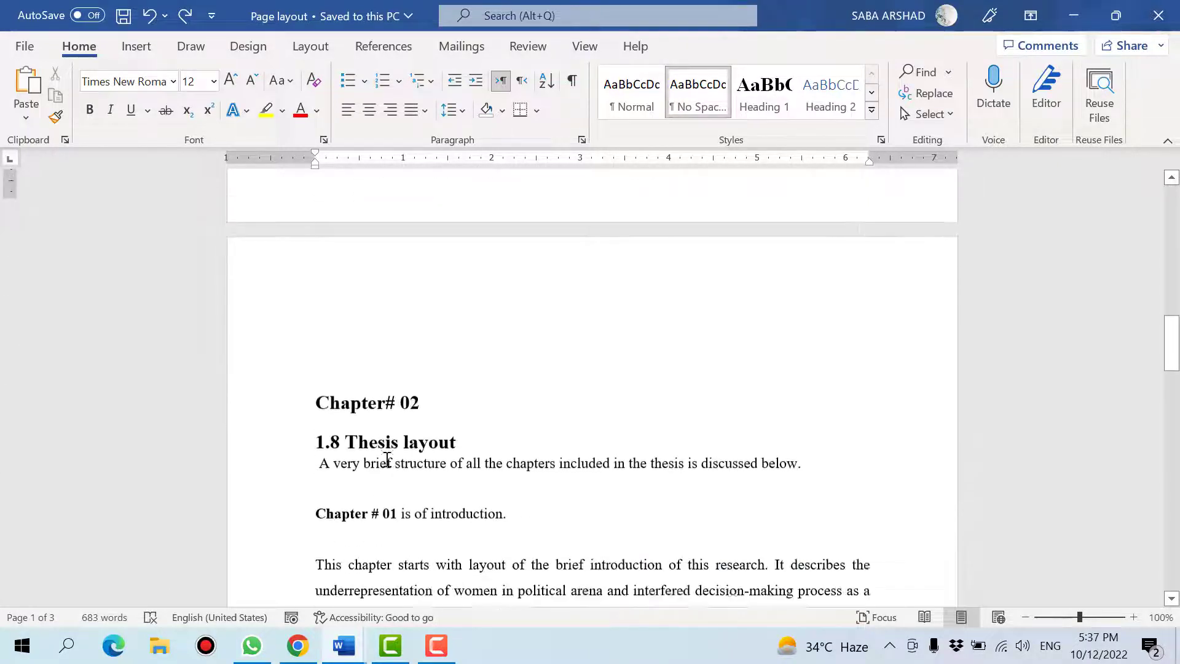
click(417, 326)
scroll(372, 307, up, 5)
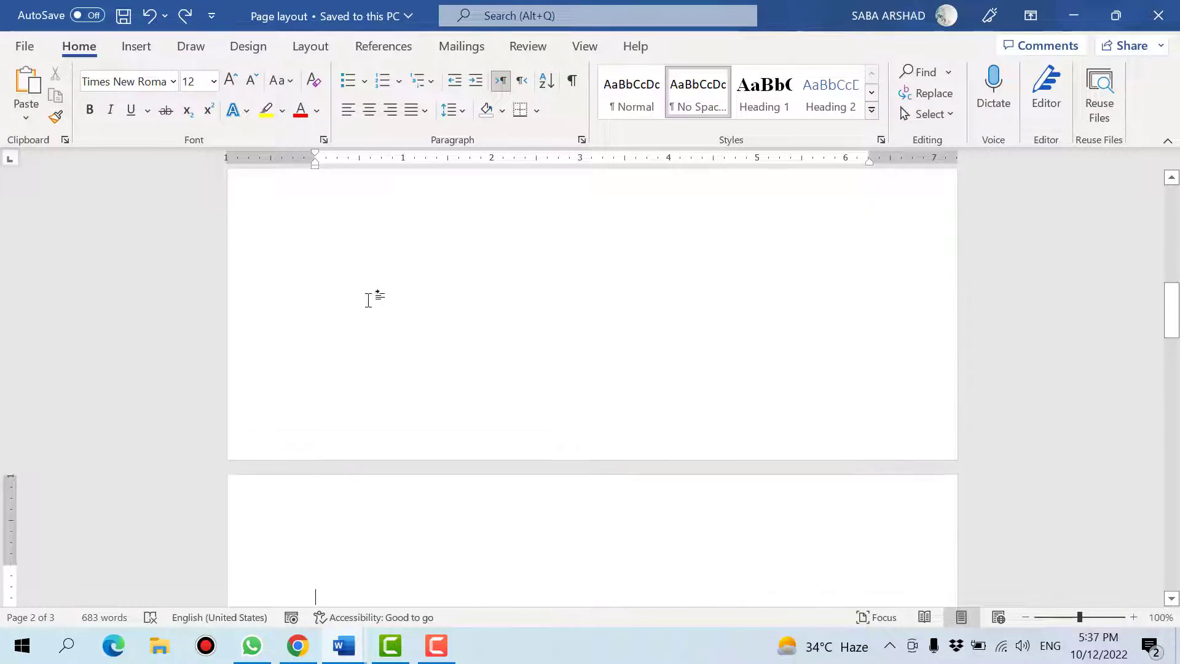
Step: Review the available page break and section break types without inserting one
click(310, 47)
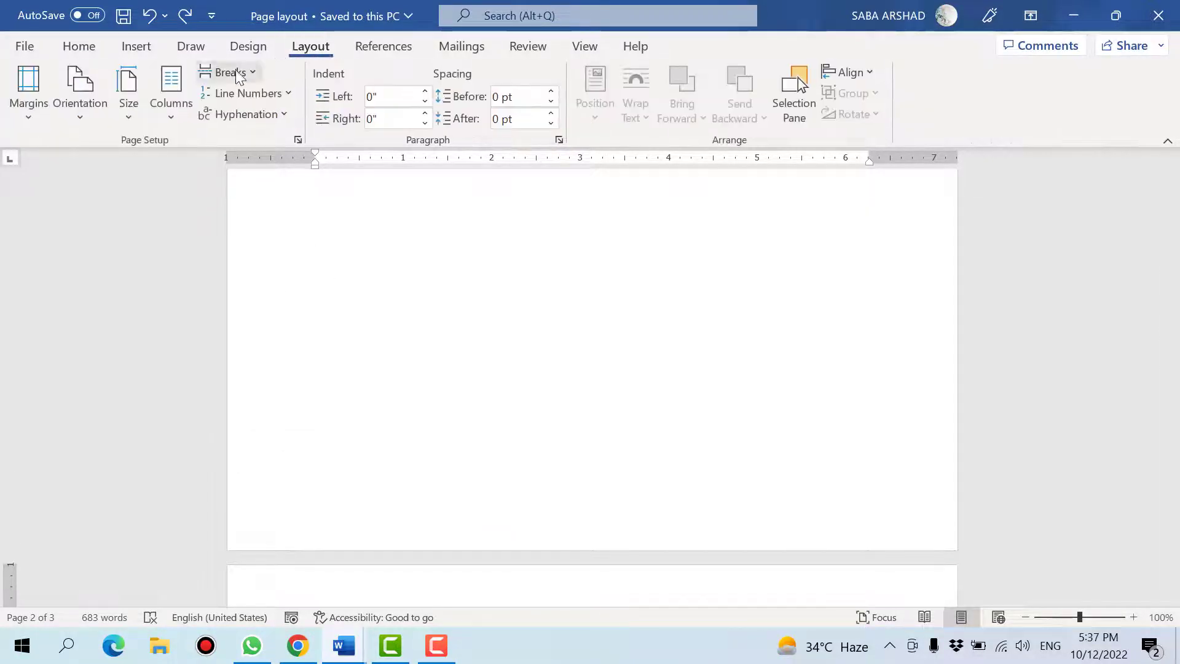
click(243, 71)
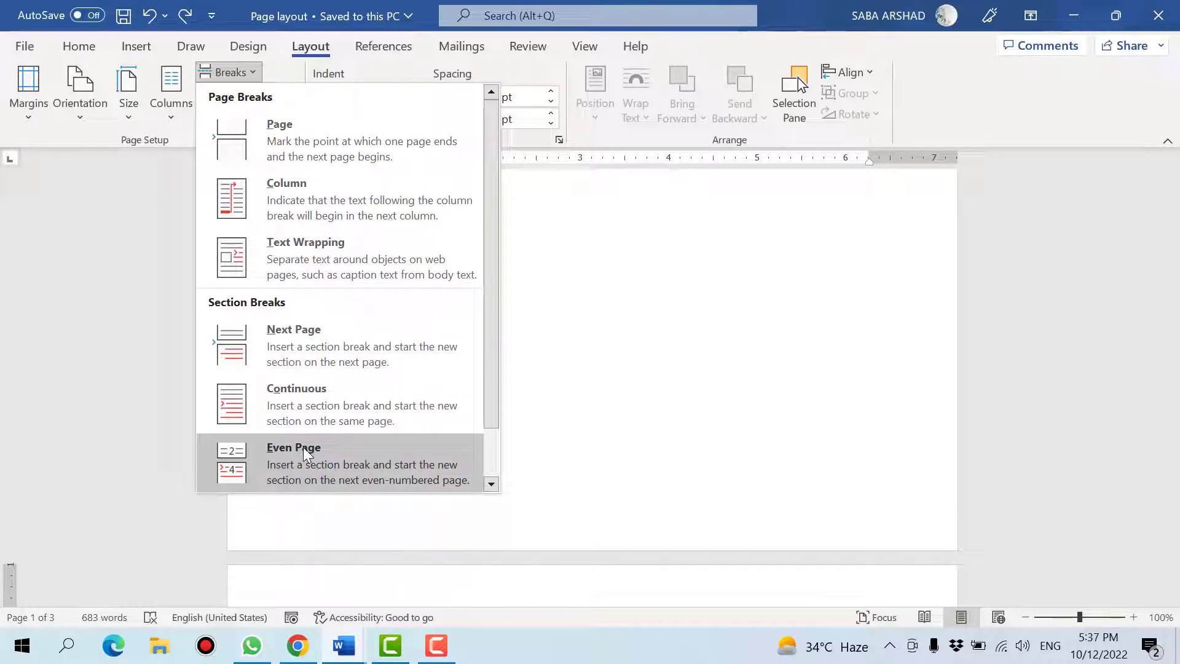
click(606, 381)
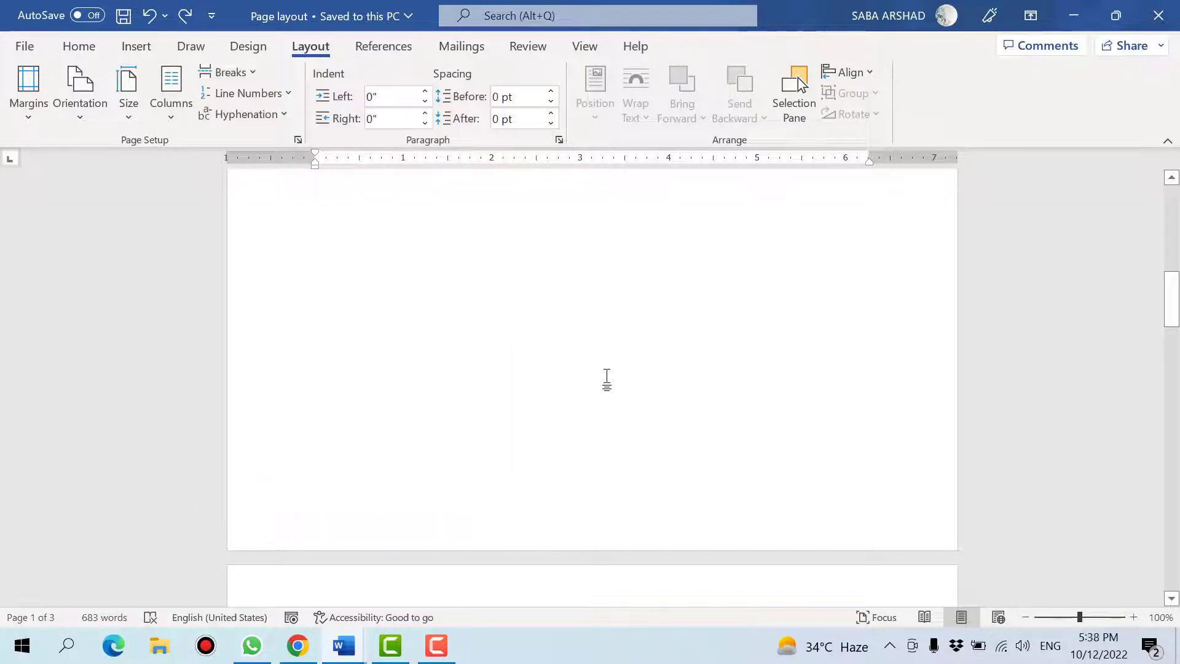
scroll(608, 377, up, 2)
scroll(609, 376, up, 3)
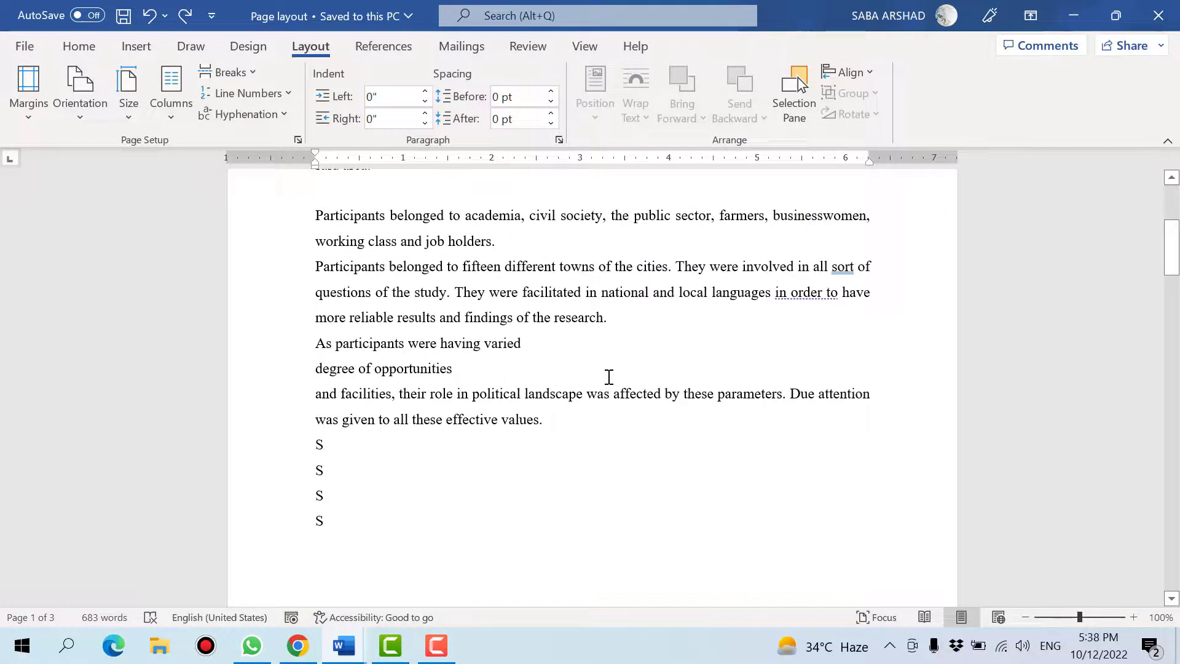
Step: Review the hyphenation and line numbering options without applying any of them
click(232, 117)
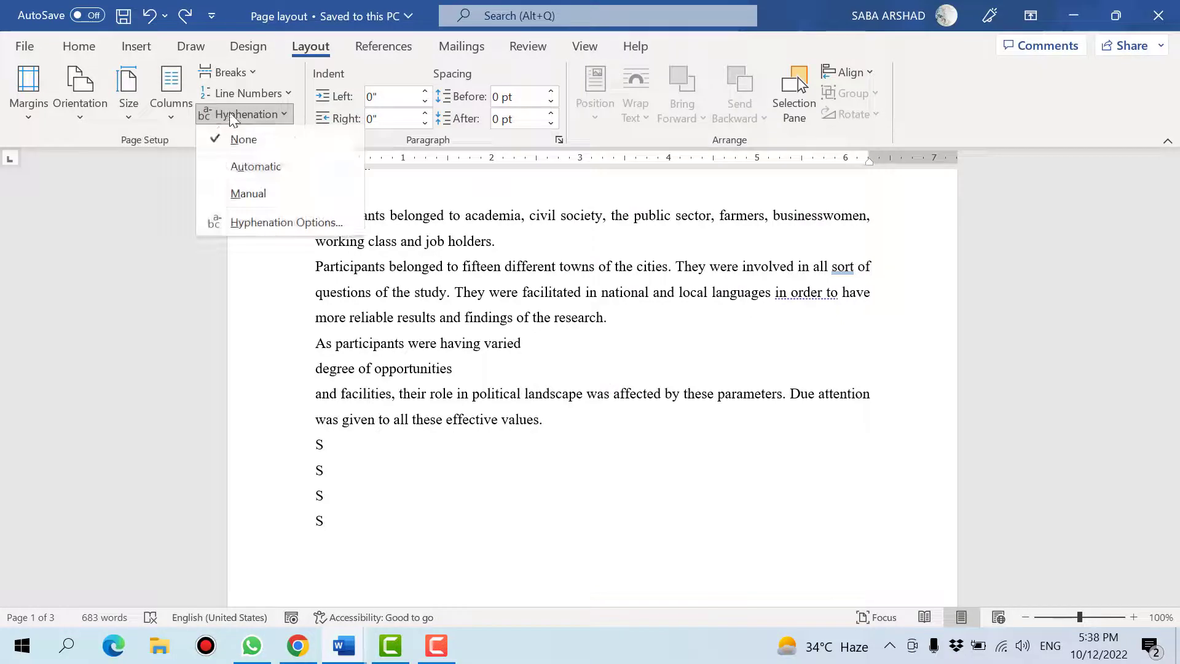
click(242, 99)
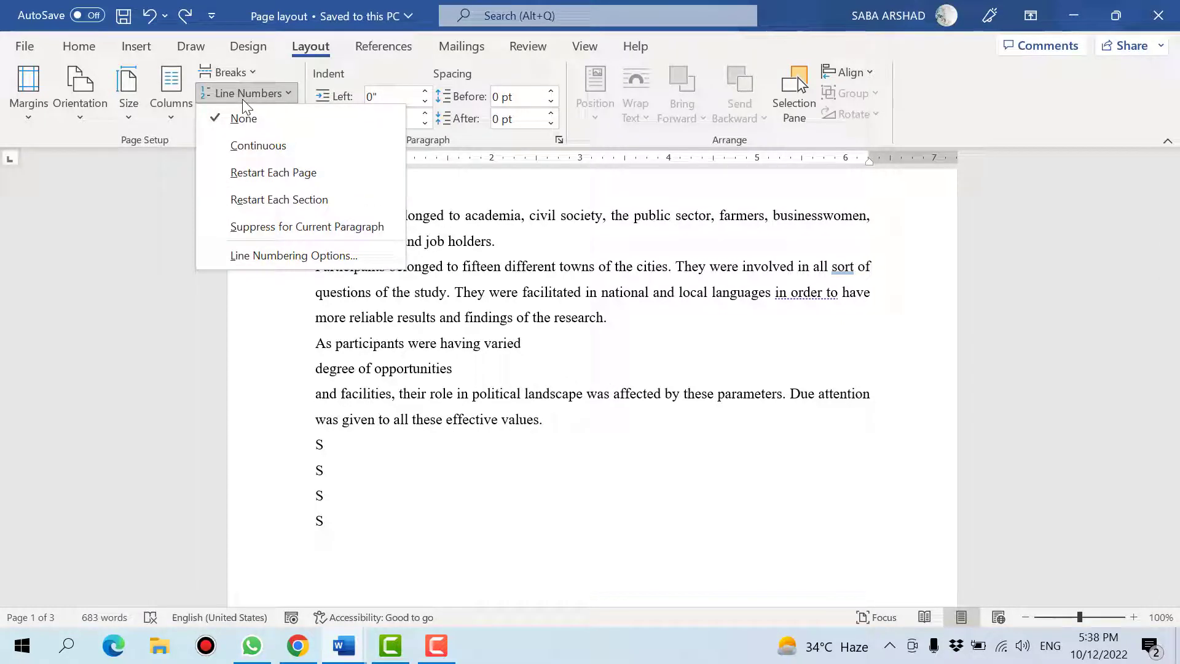
click(242, 98)
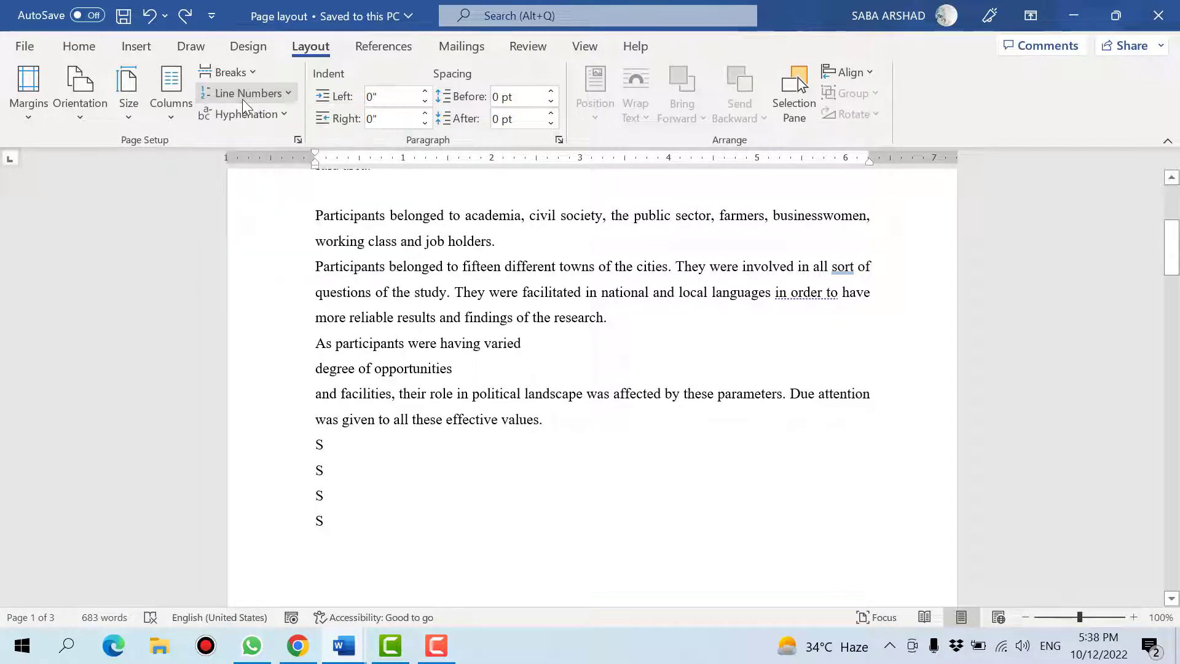
click(283, 115)
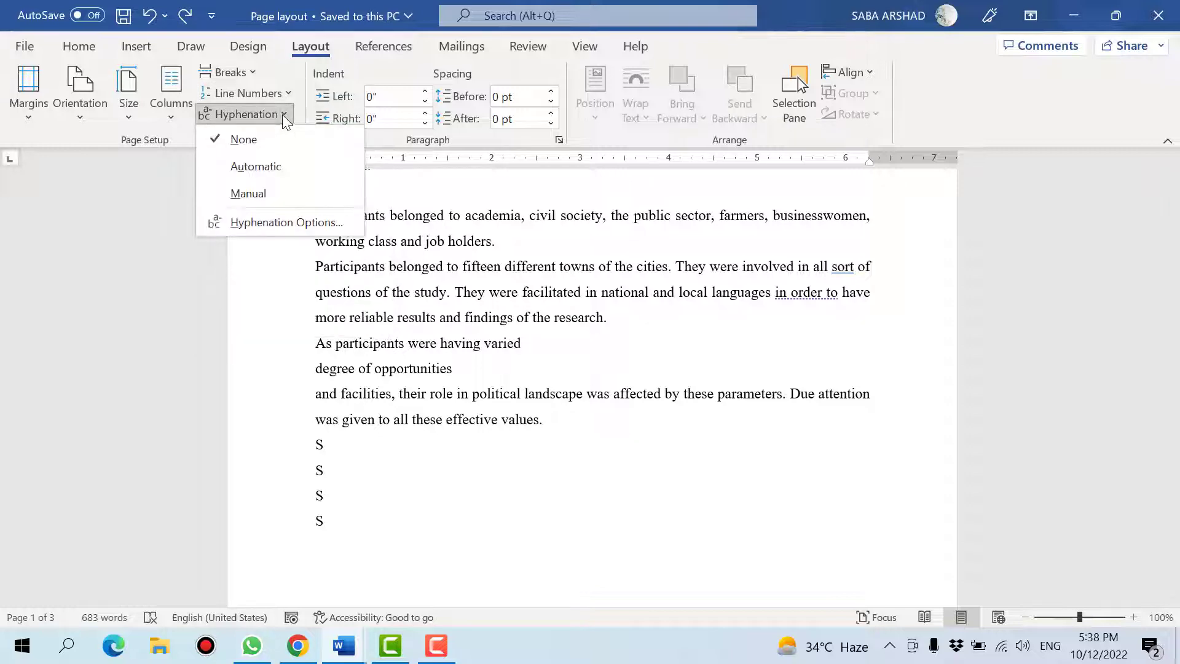
click(282, 114)
click(486, 222)
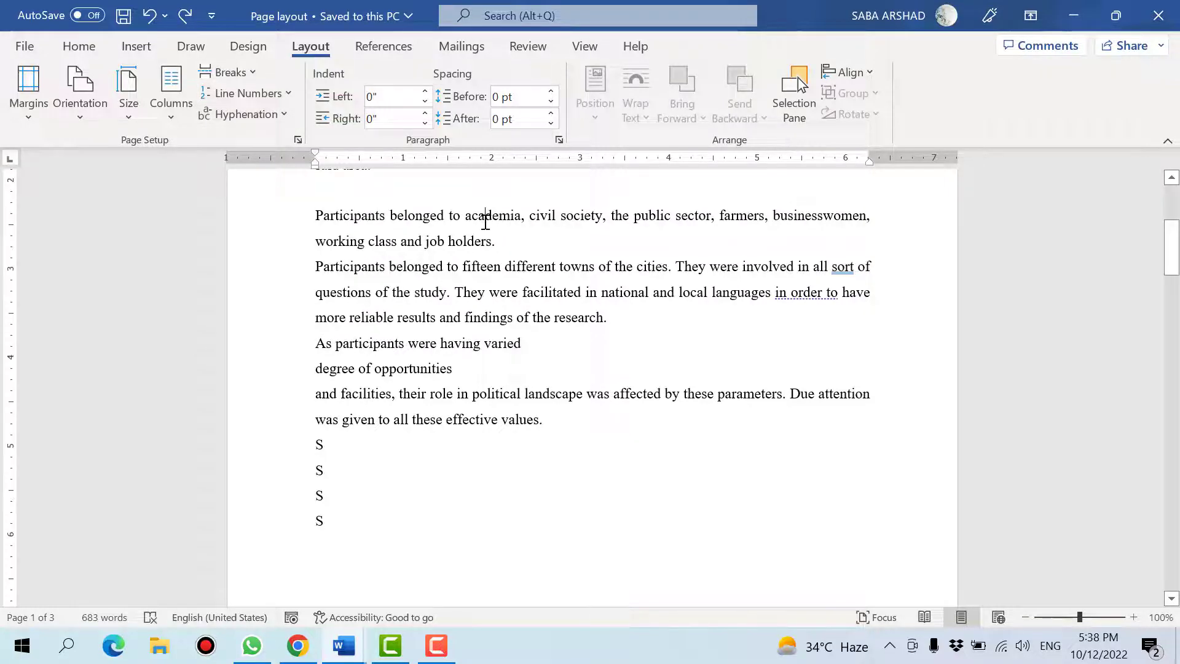
Step: Set the spacing before the first paragraph under the "Participation" heading to 12 pt
scroll(484, 228, up, 5)
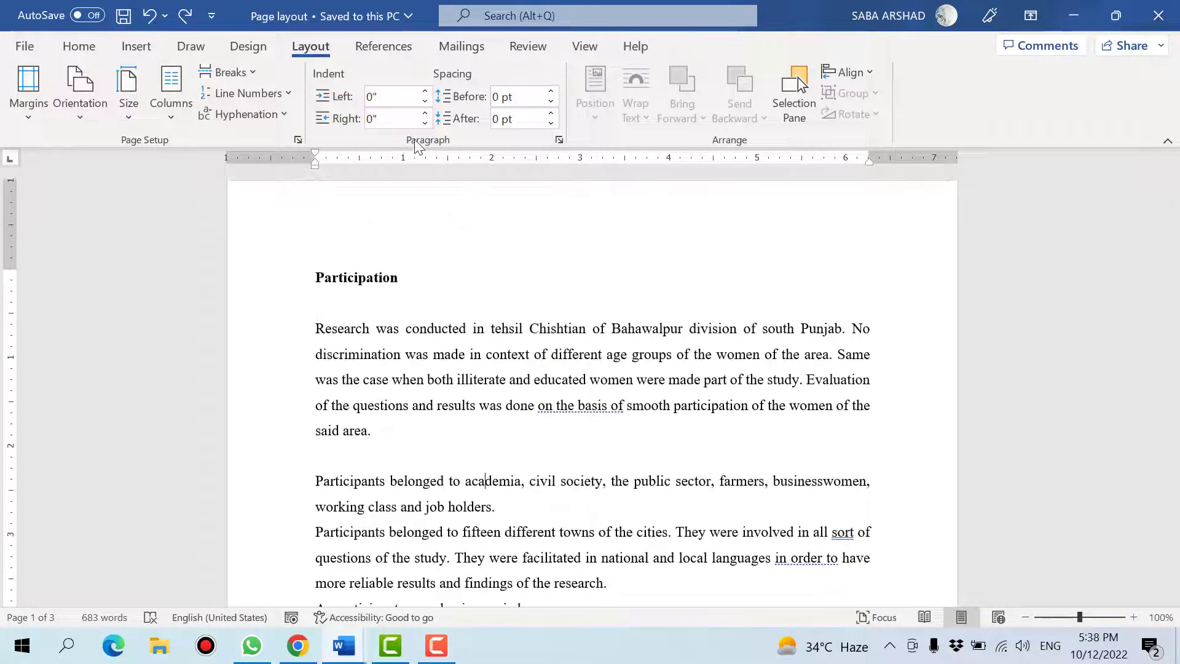
scroll(319, 289, down, 1)
drag(316, 279, 421, 384)
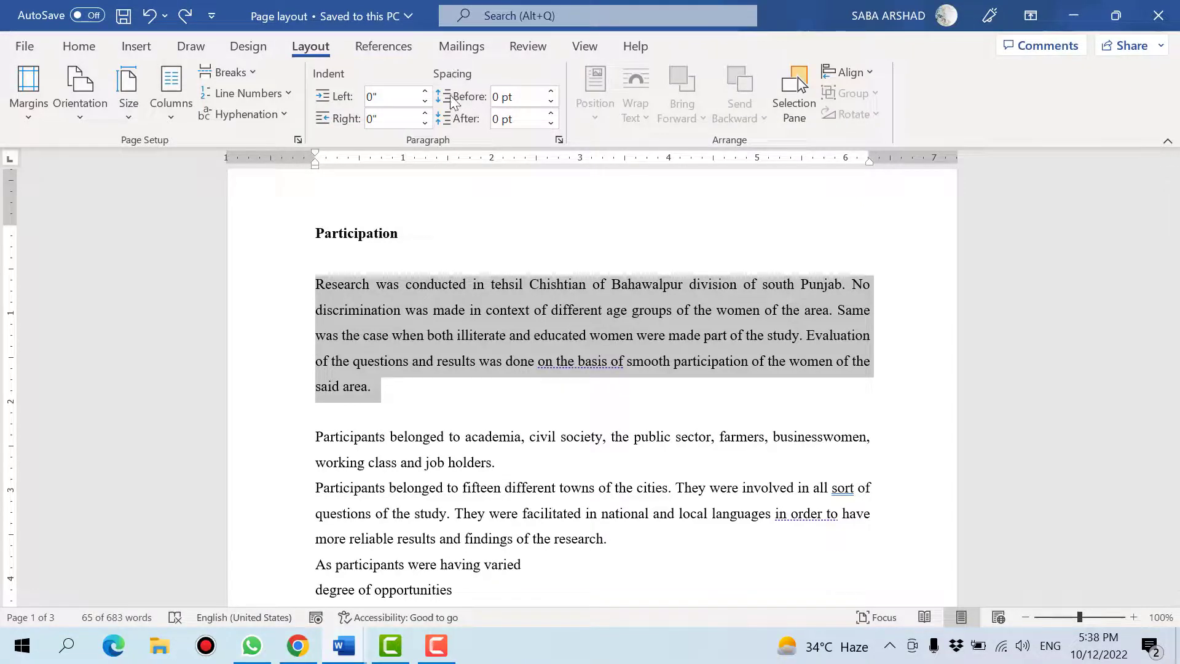
click(470, 253)
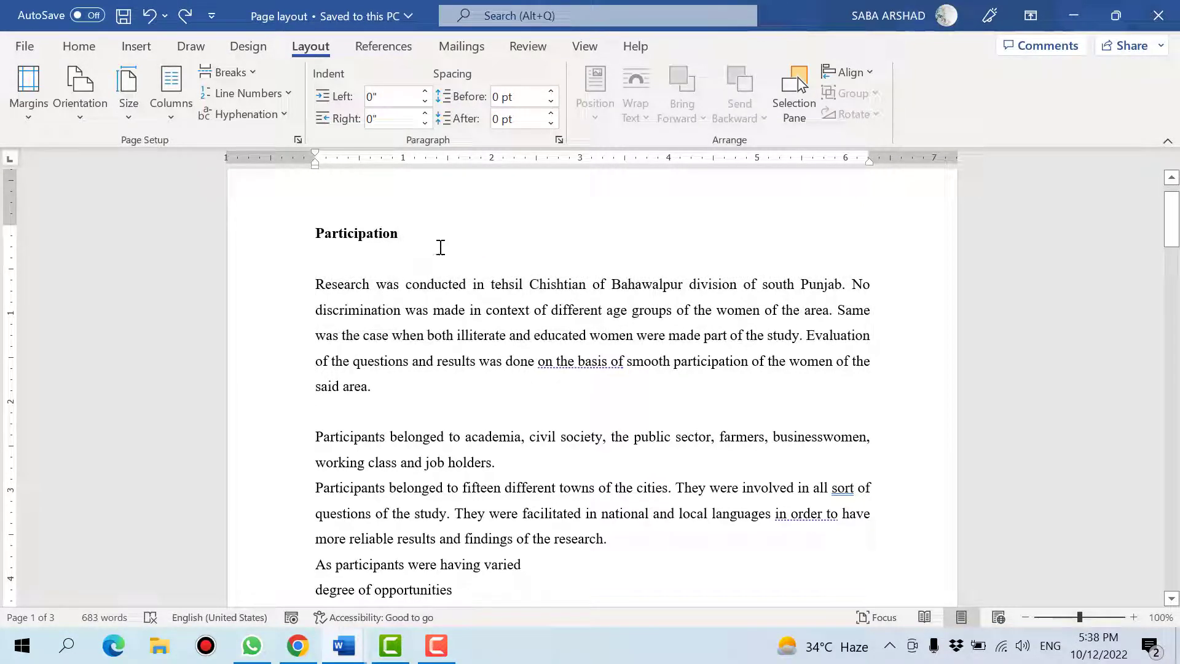
drag(313, 286, 377, 386)
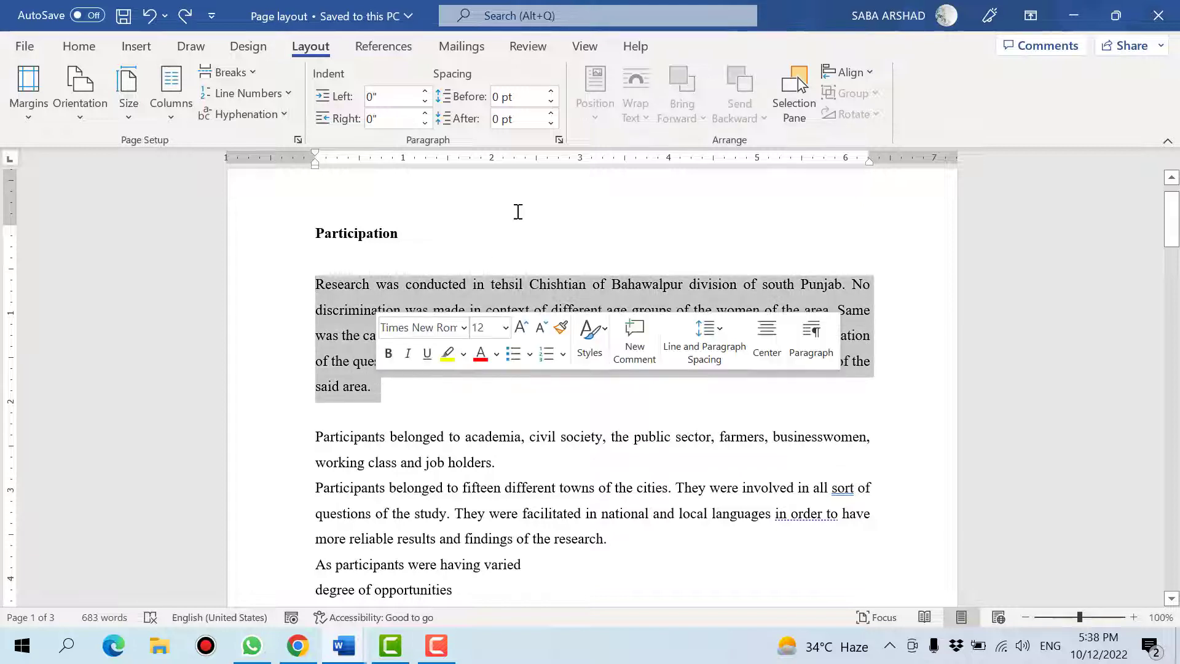
click(550, 93)
click(550, 92)
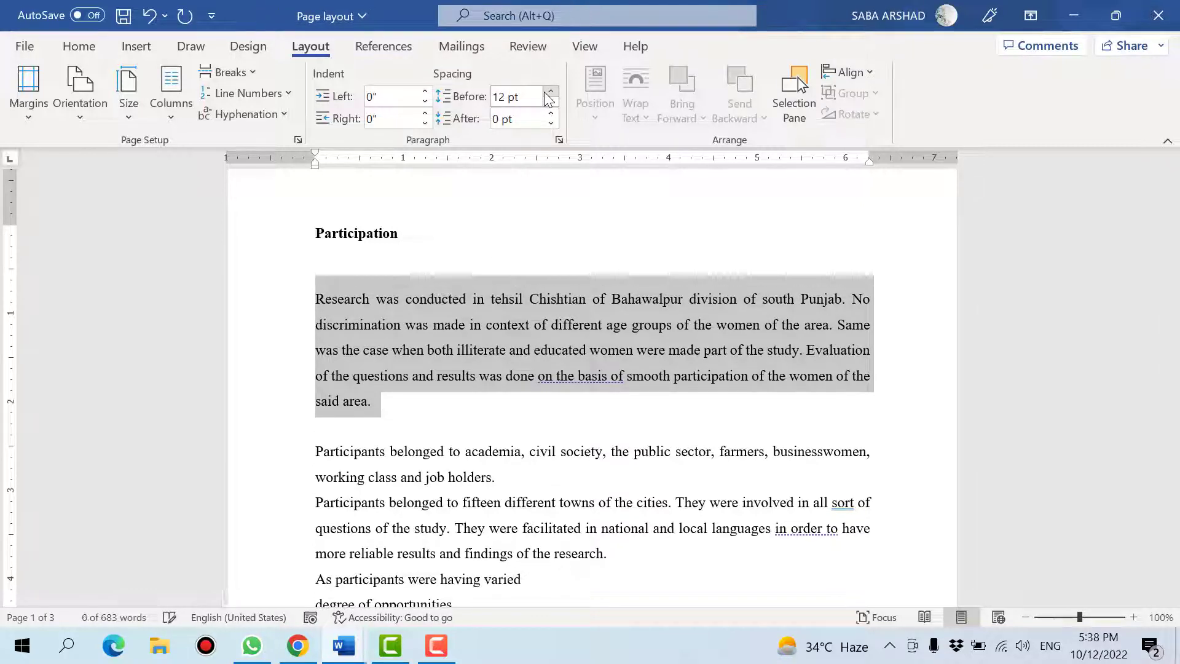
Step: Raise the spacing before the selected first paragraph under the "Participation" heading to 54 pt
click(550, 92)
click(550, 92)
click(550, 92)
click(551, 92)
click(550, 91)
click(551, 91)
click(550, 92)
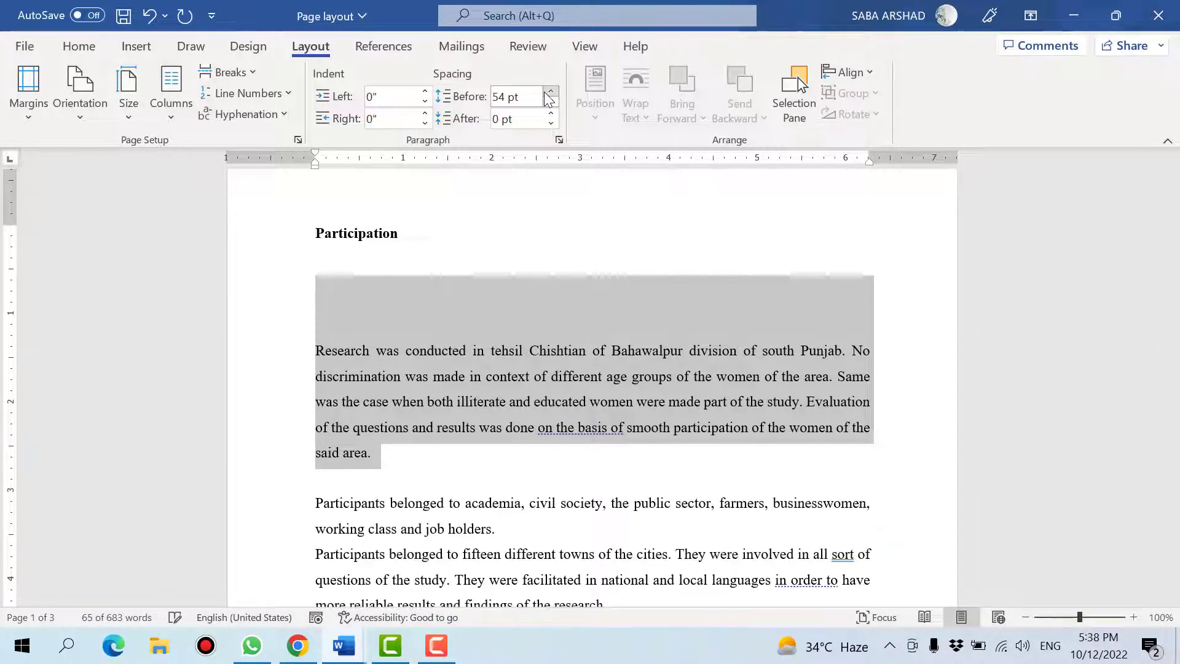
Step: Reduce the spacing before the first paragraph under "Participation" to 0 pt
click(551, 103)
click(550, 101)
click(550, 100)
click(551, 100)
click(550, 101)
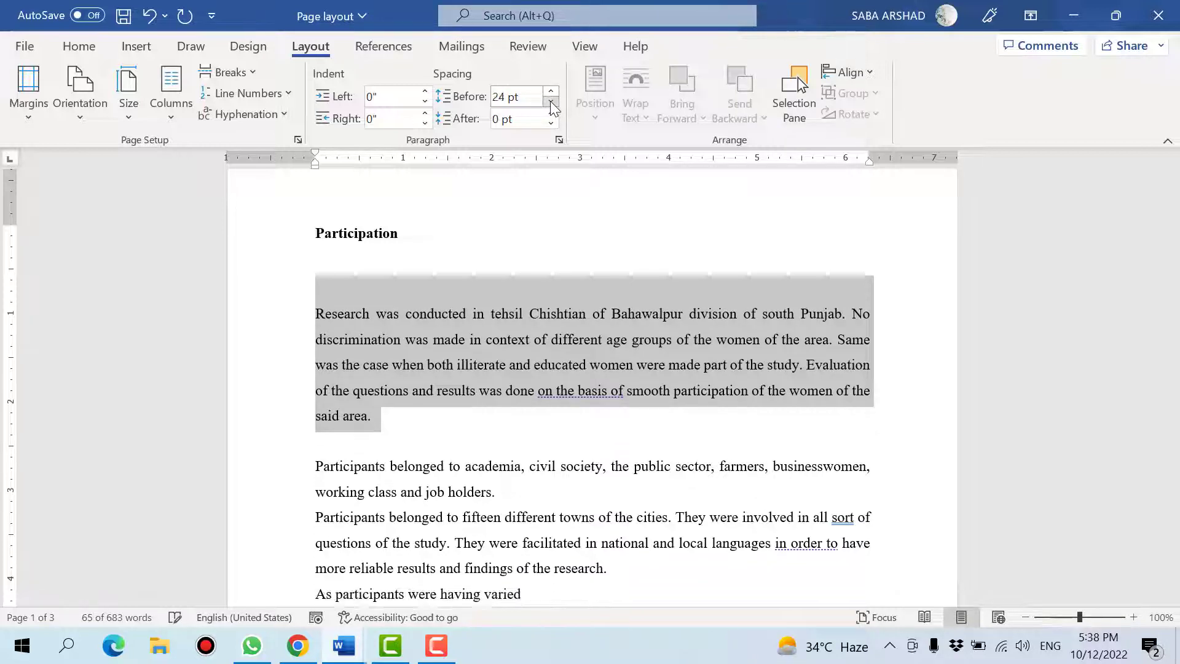
click(550, 101)
click(550, 100)
click(550, 101)
click(551, 102)
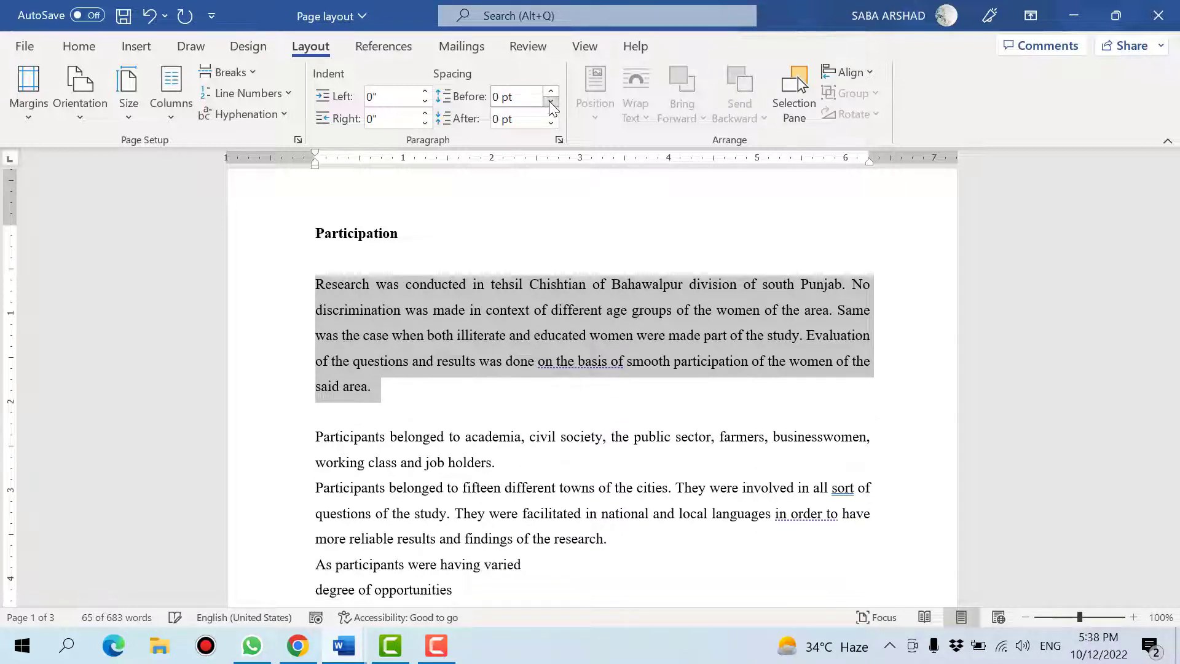
Step: Delete the empty line between the first two paragraphs under "Participation" and save the document
click(373, 414)
key(BackSpace)
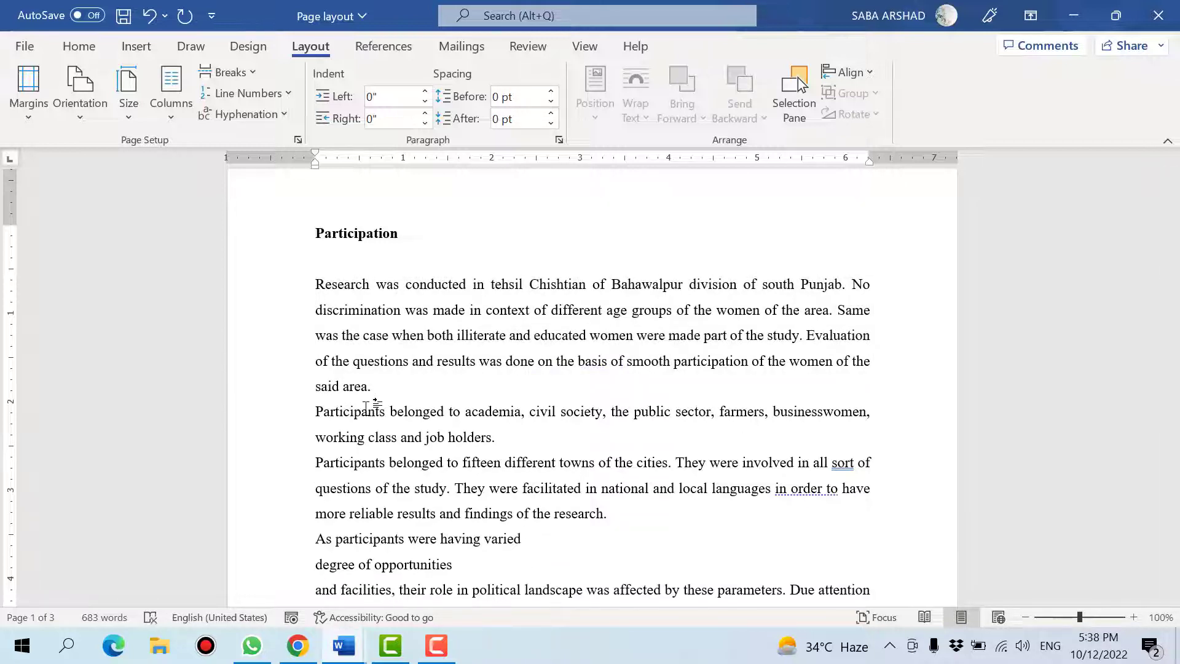
key(ctrl+s)
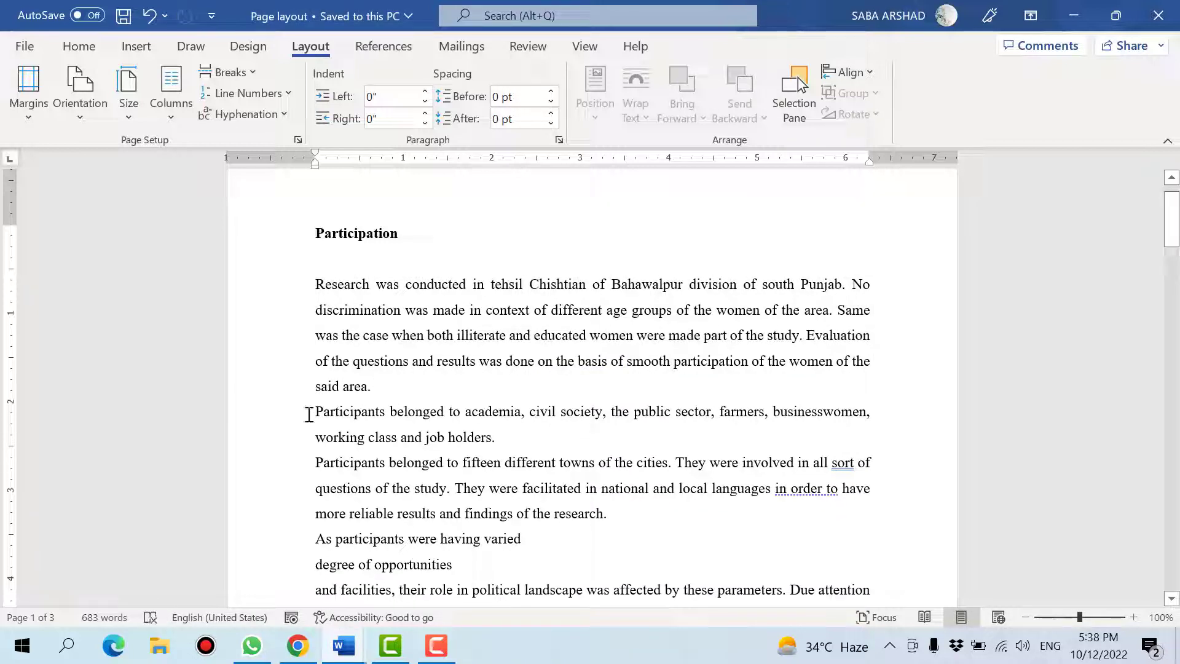
Step: Color the words "Participants belonged to academia, civil society, the public" at the start of the second paragraph red
drag(309, 415, 675, 413)
click(79, 46)
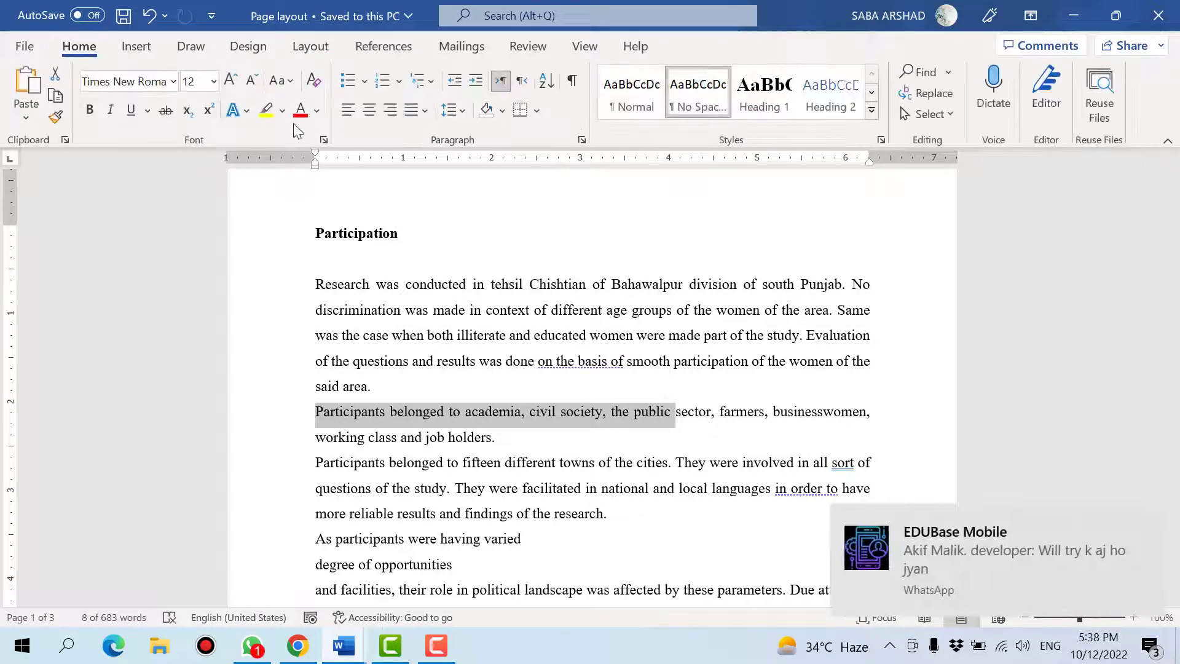
click(300, 111)
click(376, 388)
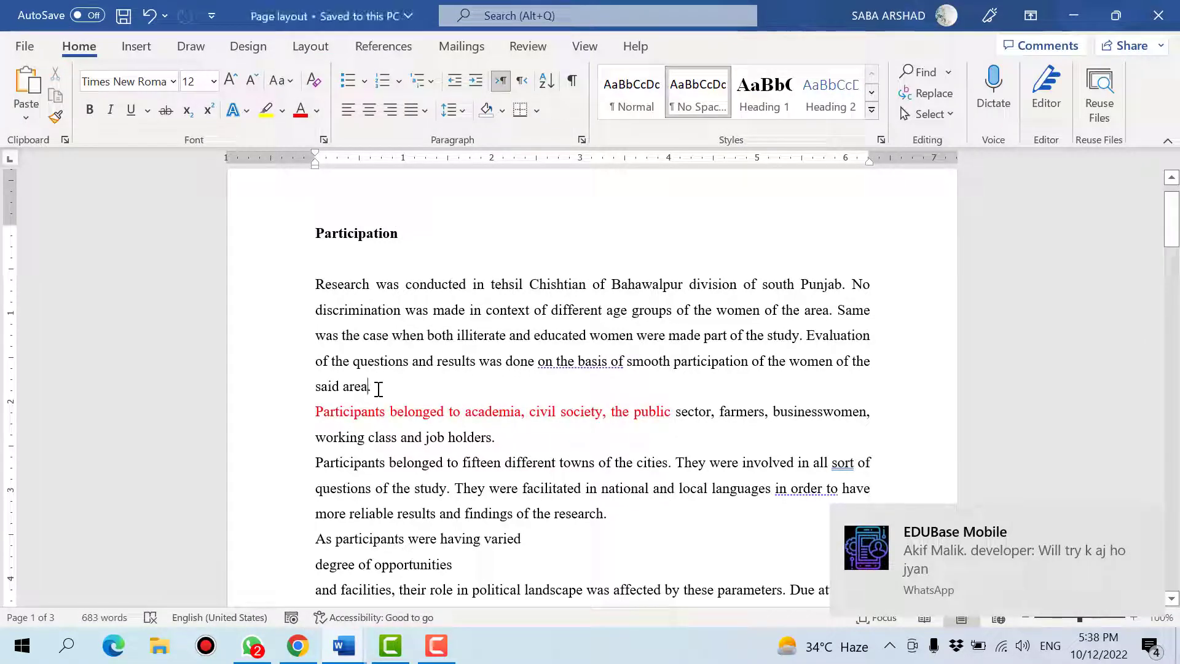
Step: Select the first paragraph under "Participation" and raise its spacing after to 42 pt
drag(398, 396, 315, 284)
click(310, 47)
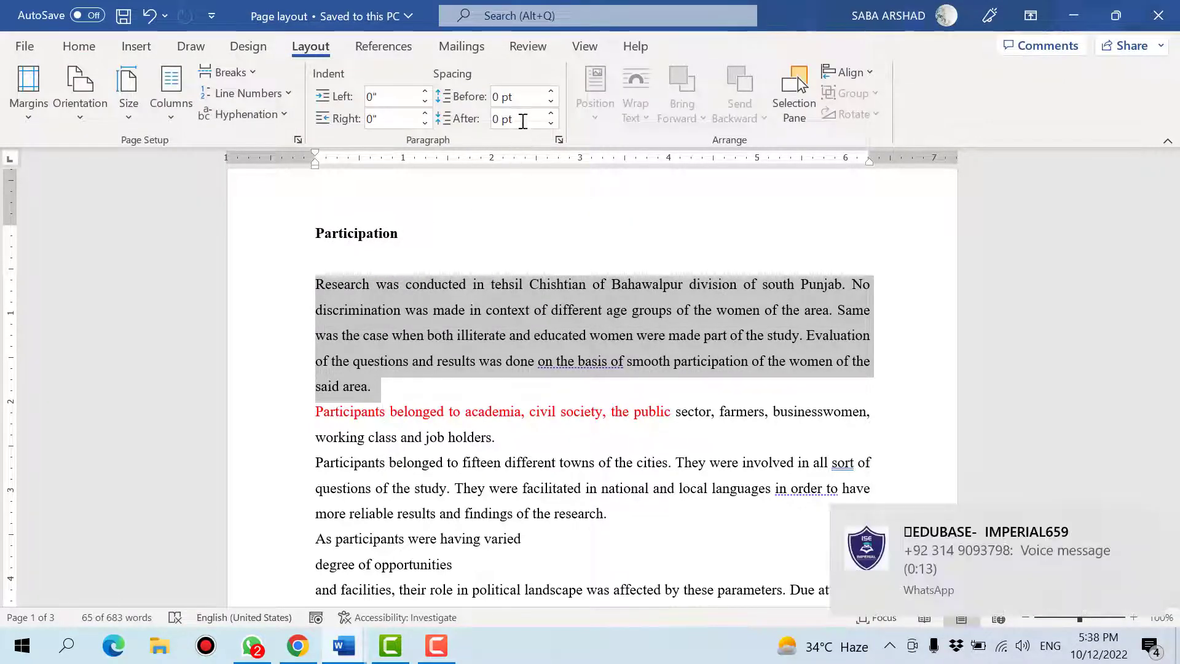
click(551, 123)
click(551, 114)
click(551, 113)
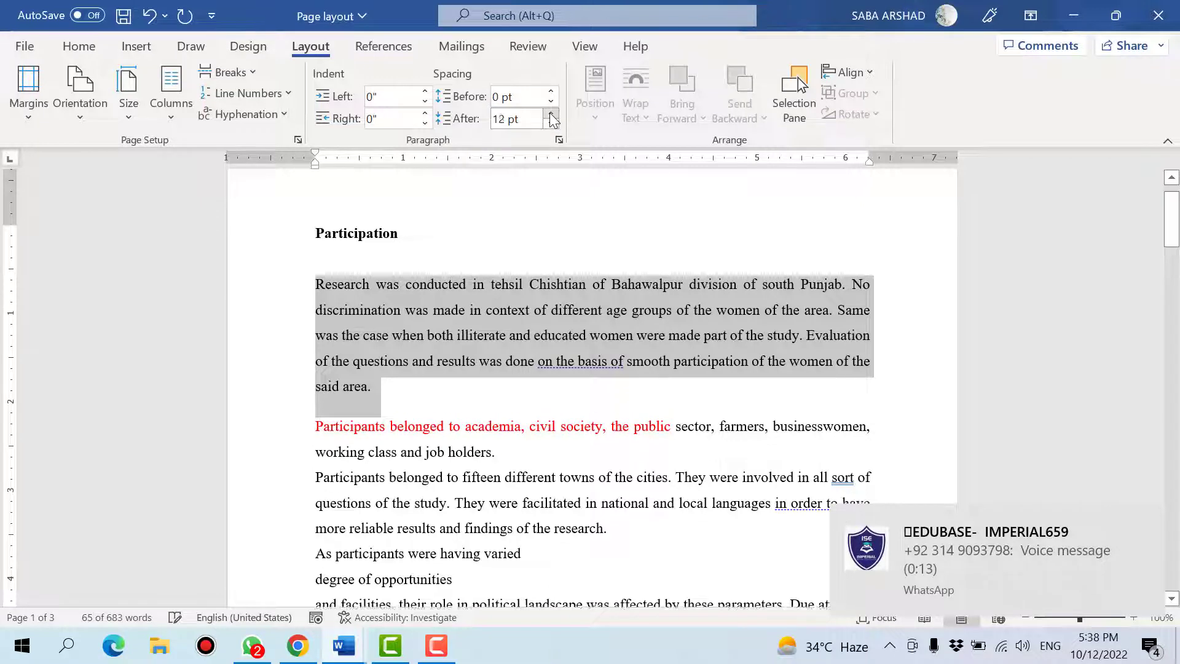
click(551, 114)
click(551, 114)
click(550, 114)
click(551, 114)
click(551, 114)
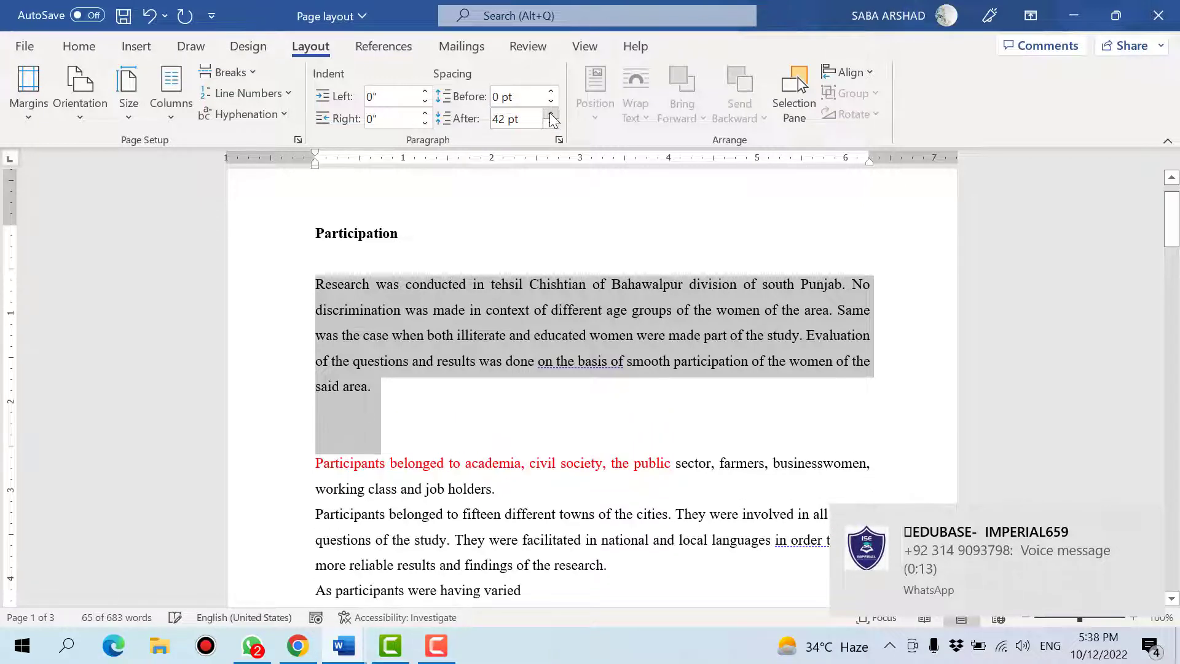
Step: Try a larger spacing after the first paragraph, and settle on 6 pt
click(550, 114)
click(550, 114)
click(550, 114)
click(550, 123)
click(550, 123)
click(550, 123)
click(551, 123)
click(551, 122)
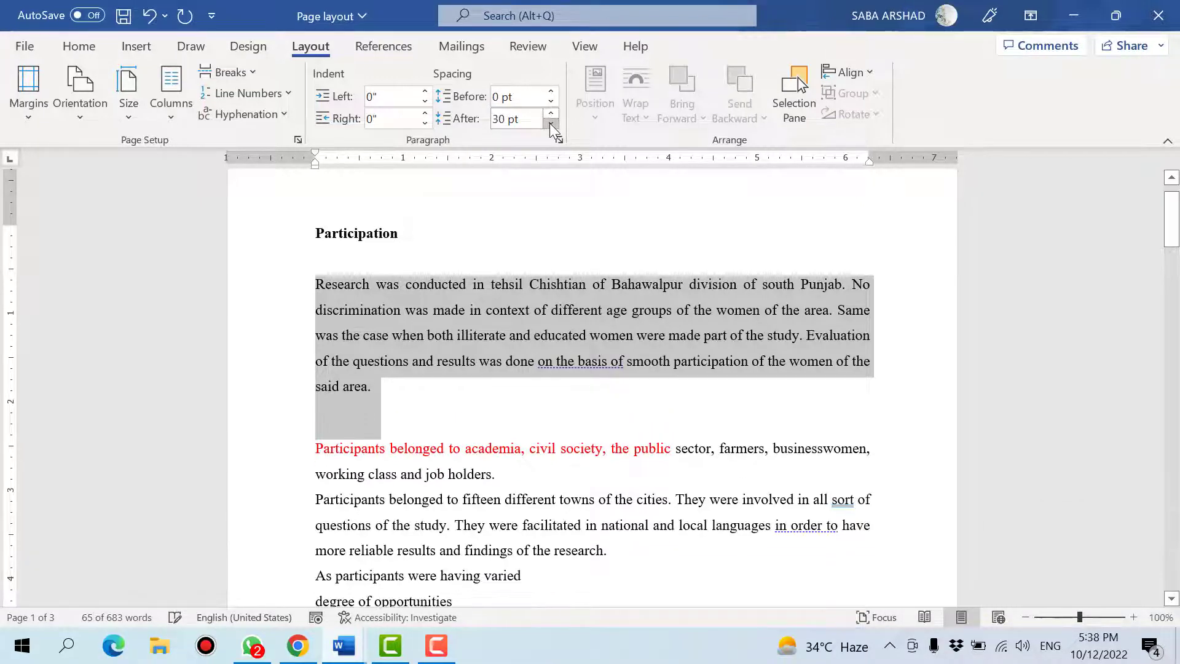
click(550, 123)
click(550, 123)
click(551, 123)
click(551, 114)
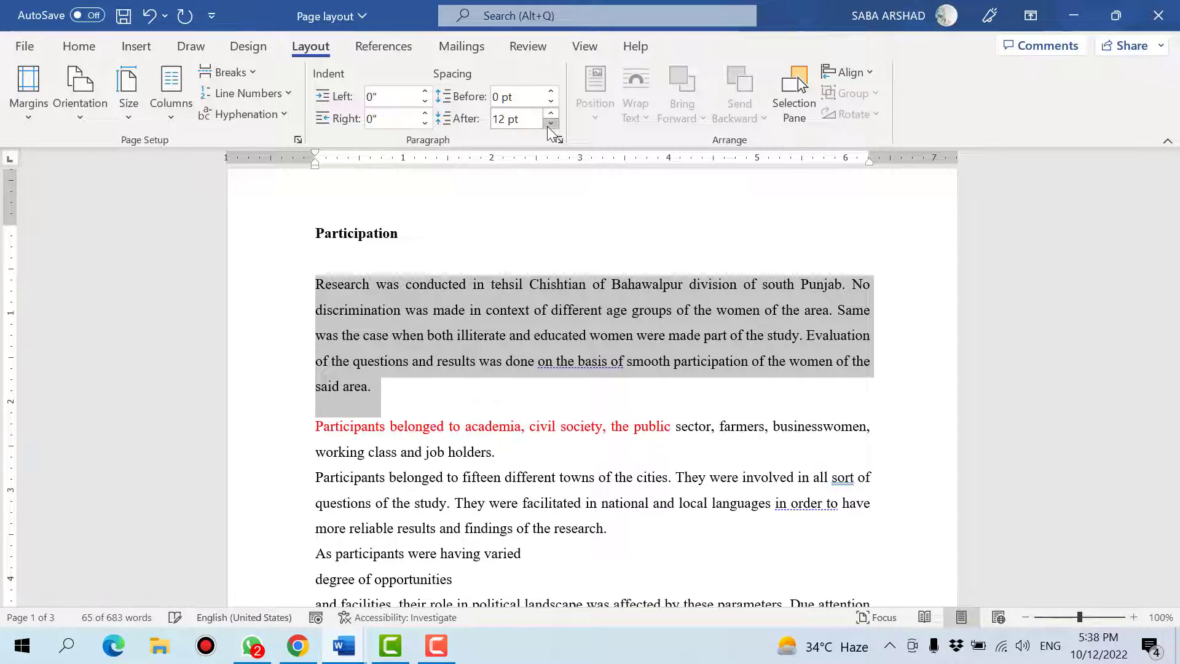
click(547, 124)
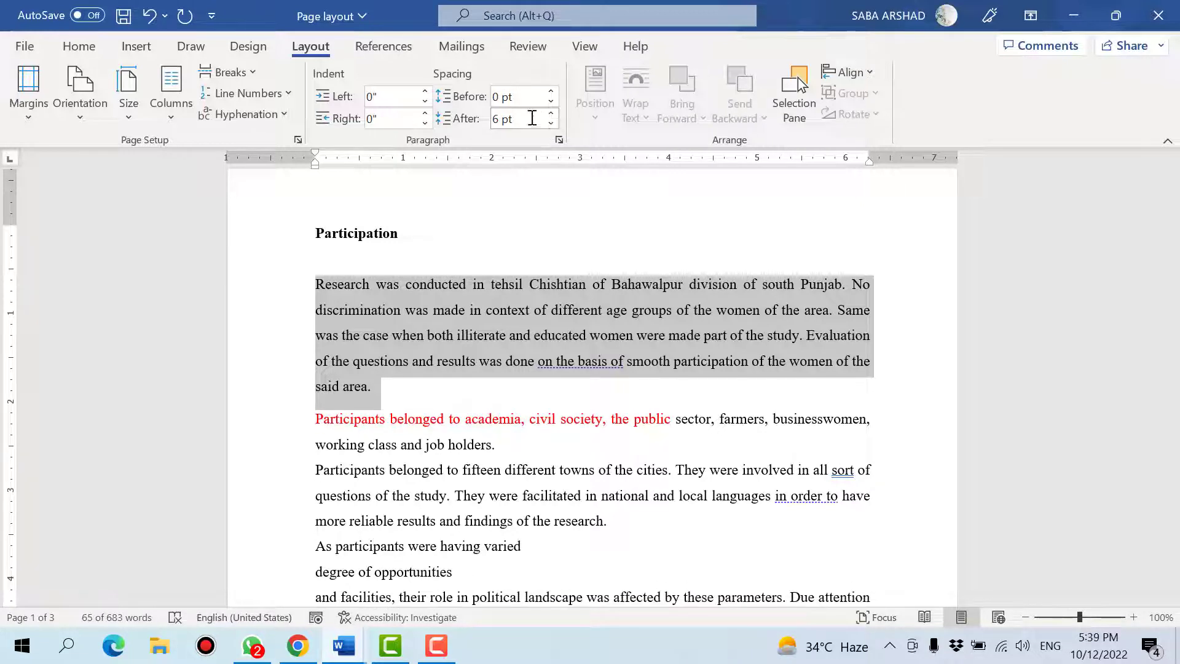
Step: Try a left indent of 0.1" on the first paragraph, return it to 0", and raise it to 1.2"
click(424, 92)
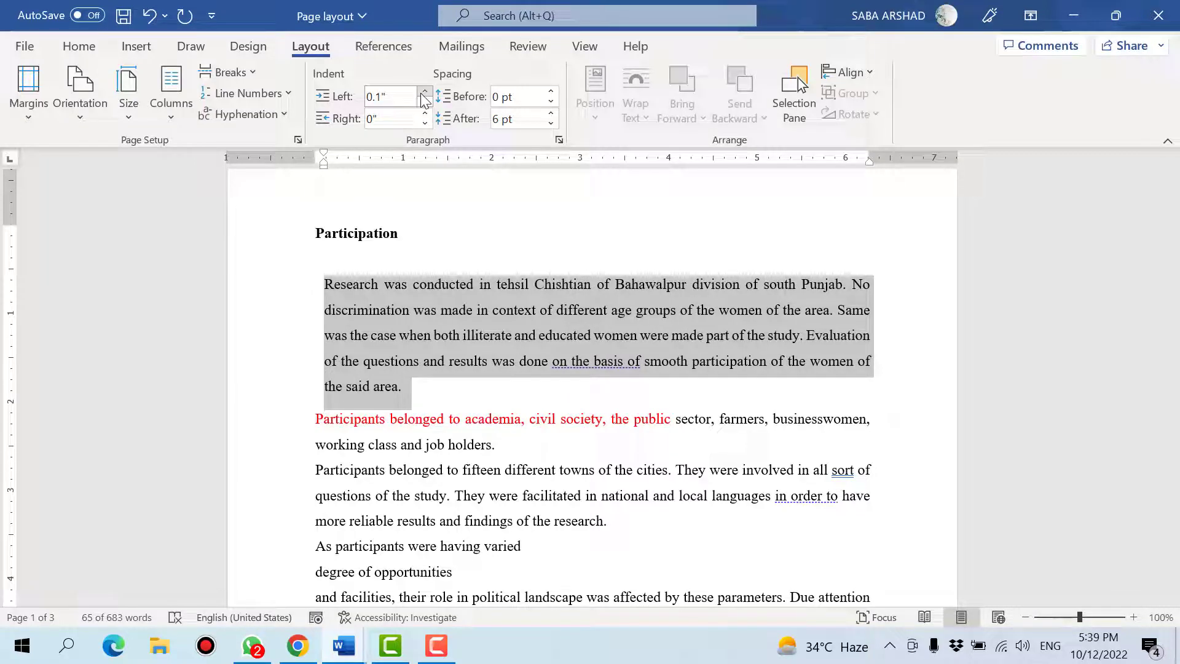
click(424, 101)
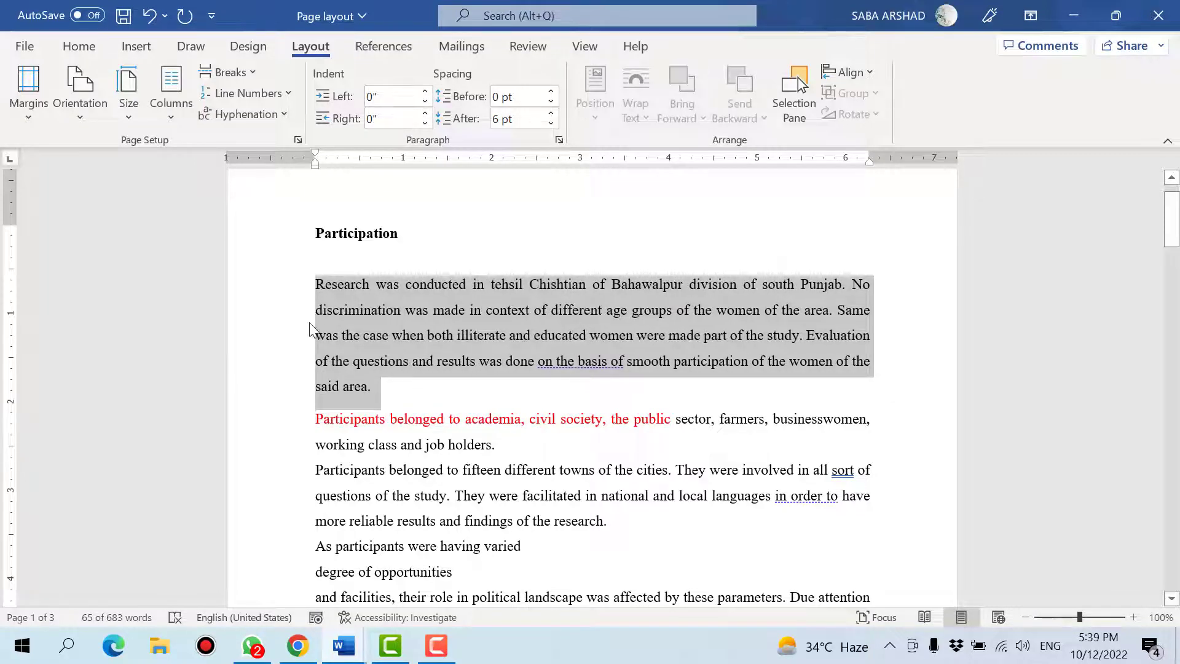
drag(317, 284, 317, 378)
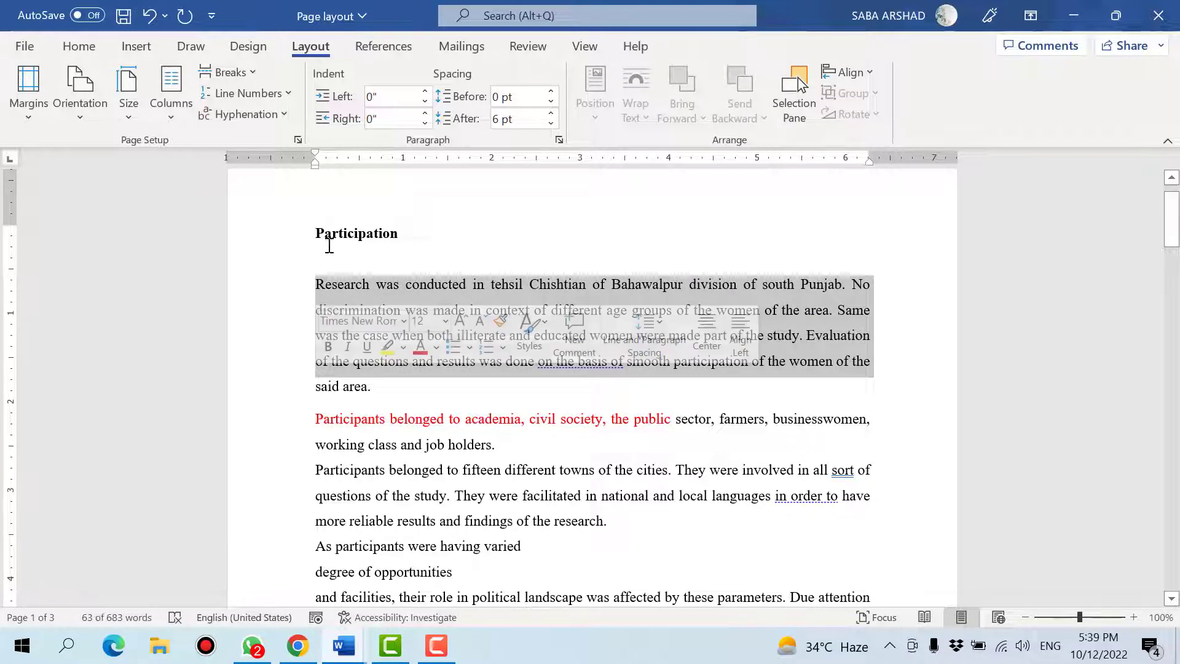
click(424, 91)
click(424, 91)
click(425, 91)
click(425, 91)
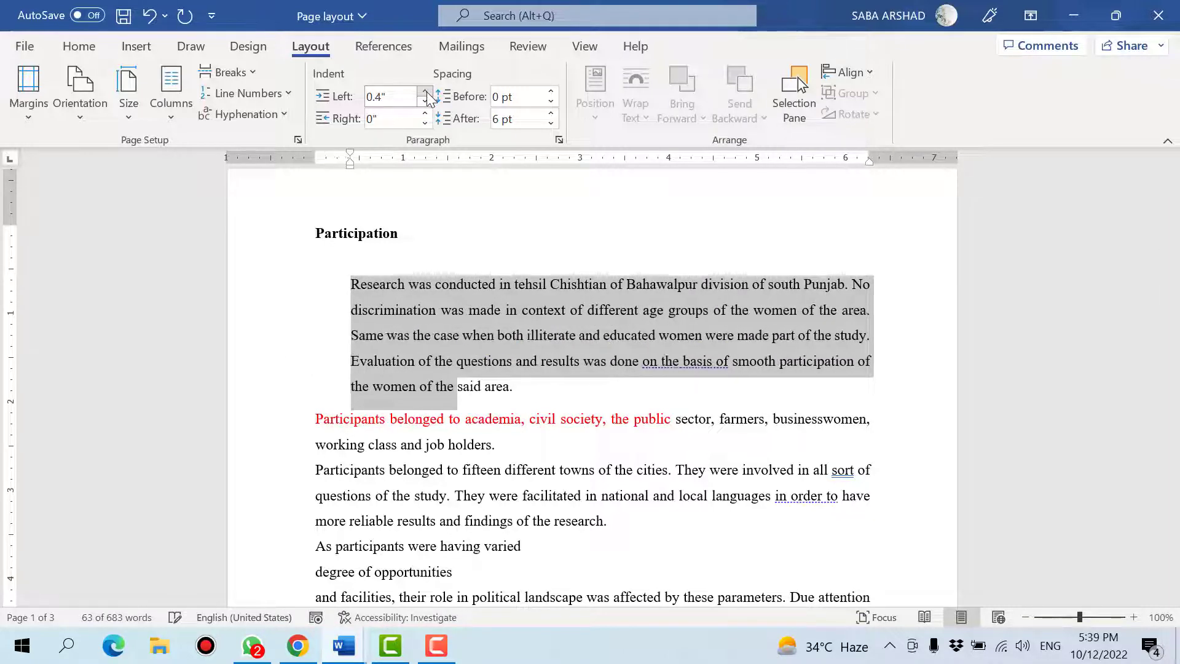
click(425, 91)
click(424, 91)
click(425, 91)
click(426, 92)
click(425, 92)
click(425, 92)
click(425, 91)
click(425, 92)
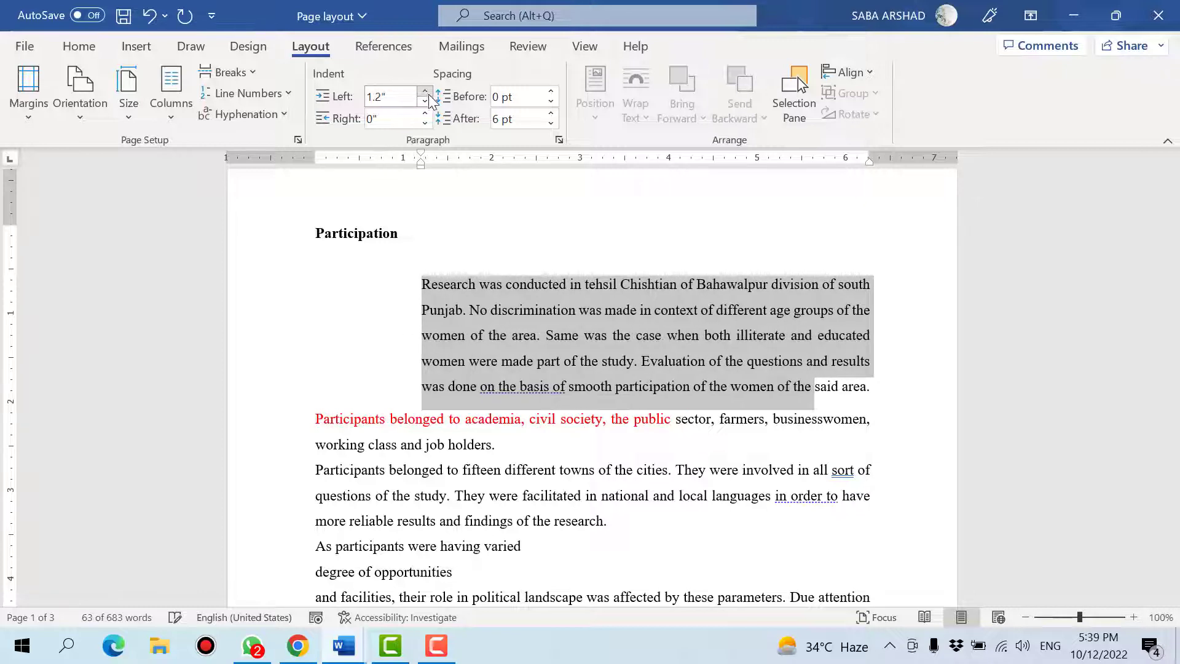
Step: Reset the left indent of the first paragraph under "Participation" to 0"
click(425, 101)
click(425, 102)
click(425, 102)
click(425, 101)
click(425, 101)
click(425, 101)
click(425, 101)
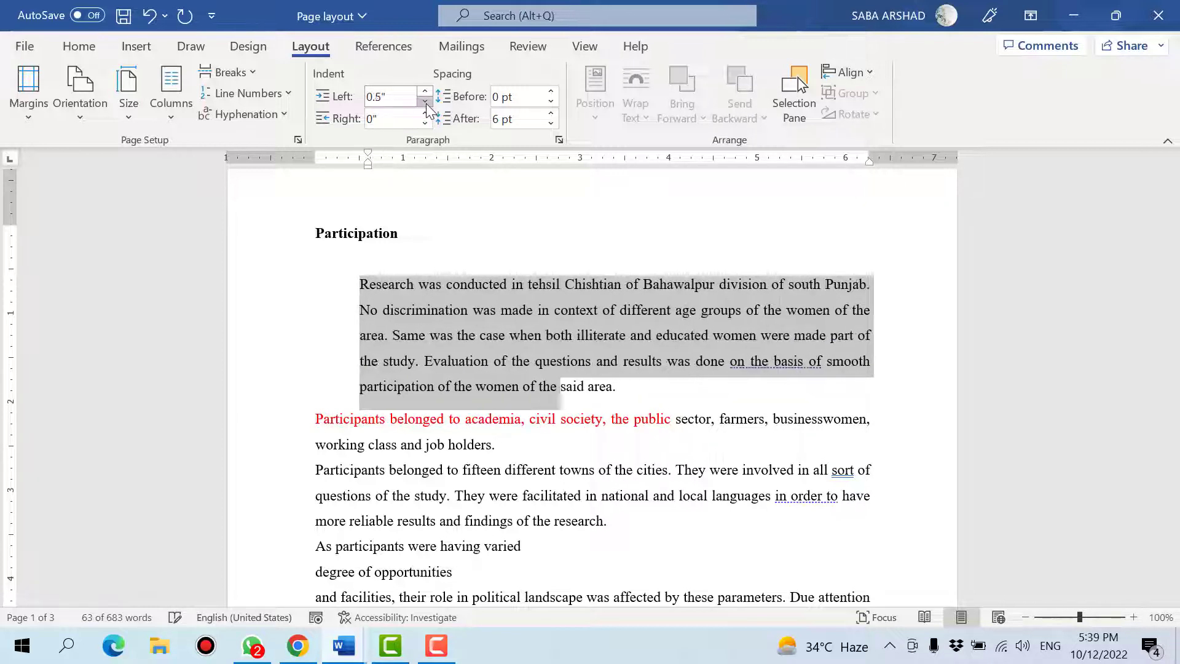
click(425, 102)
click(426, 101)
click(425, 102)
click(426, 102)
click(425, 101)
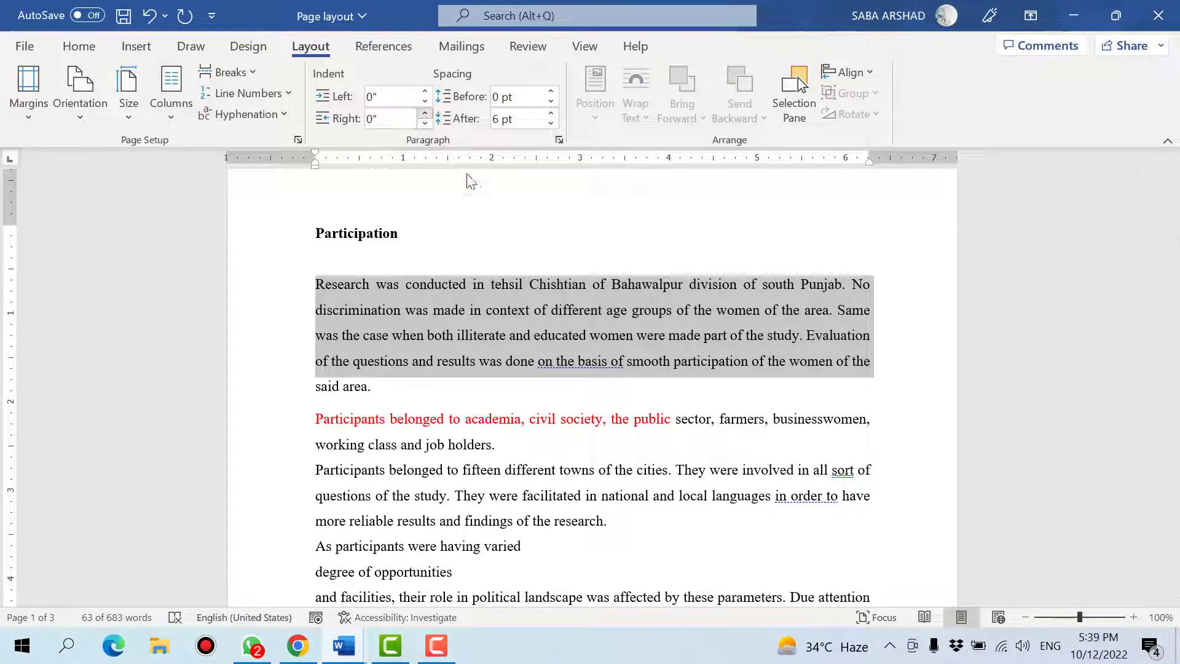
Step: Set the right indent of the whole first paragraph under "Participation" to 1.3"
click(671, 284)
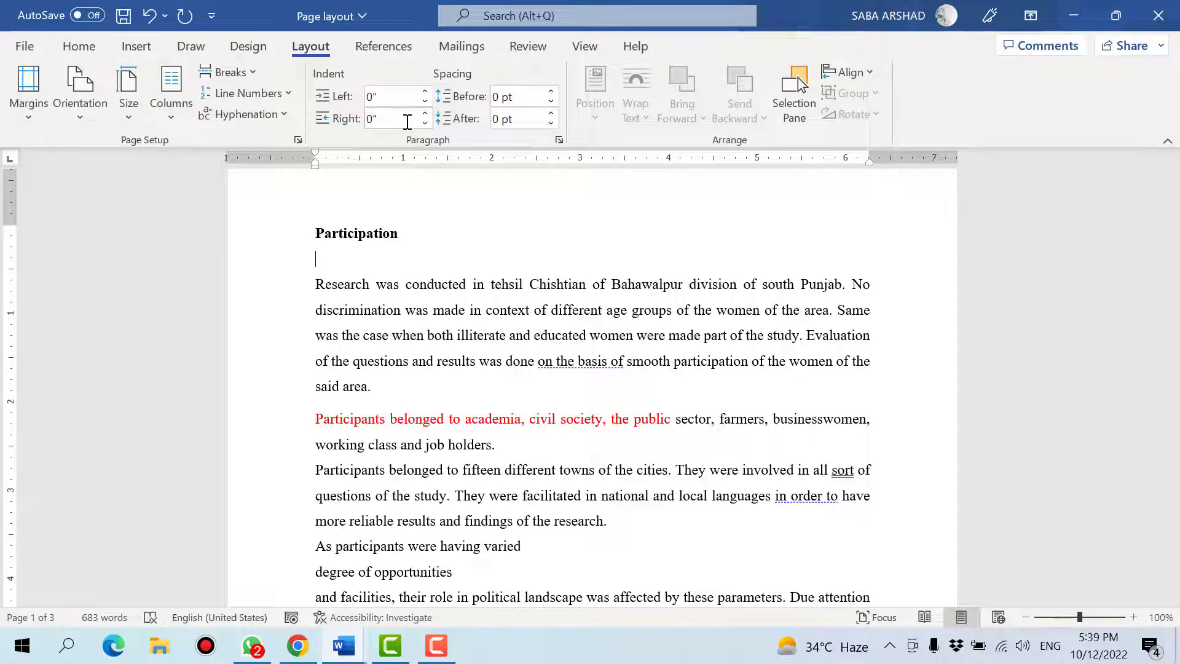
click(460, 310)
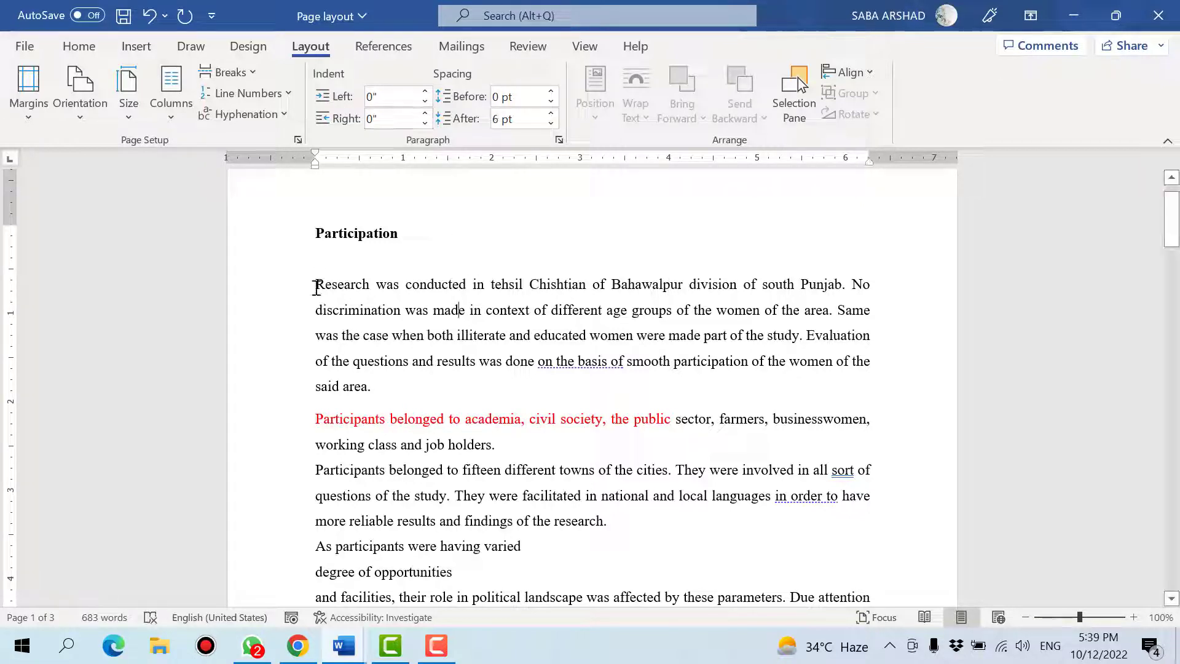
drag(315, 287, 386, 379)
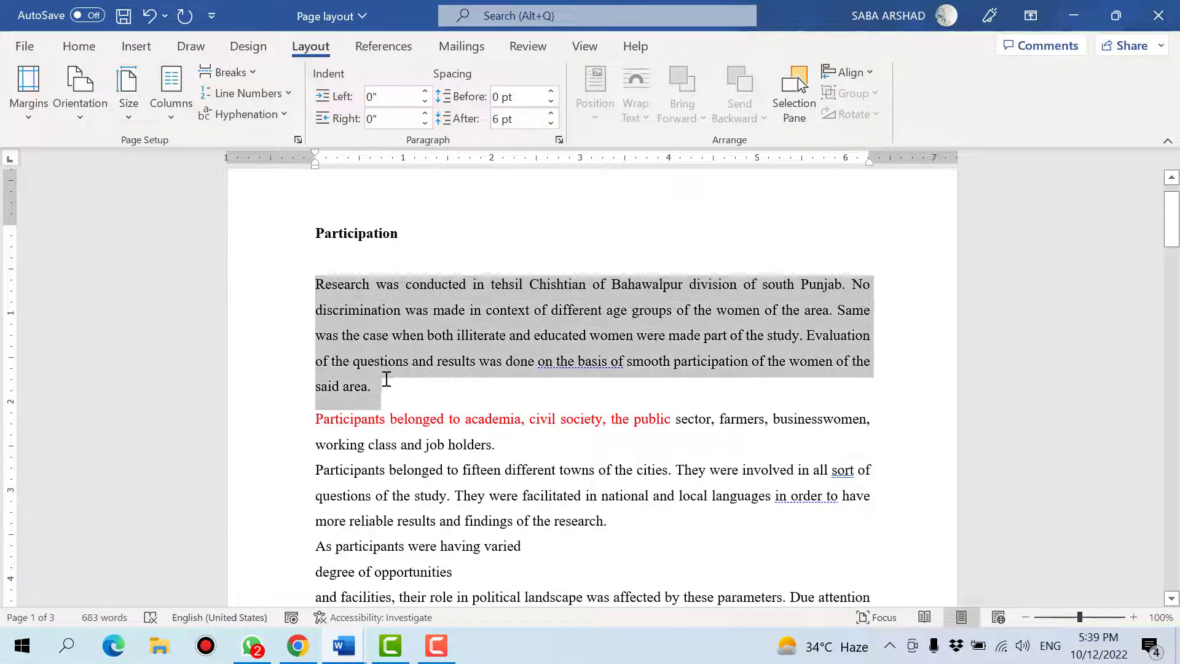
click(425, 113)
click(425, 113)
click(424, 113)
click(424, 113)
click(425, 113)
click(424, 113)
click(426, 114)
click(426, 113)
click(426, 113)
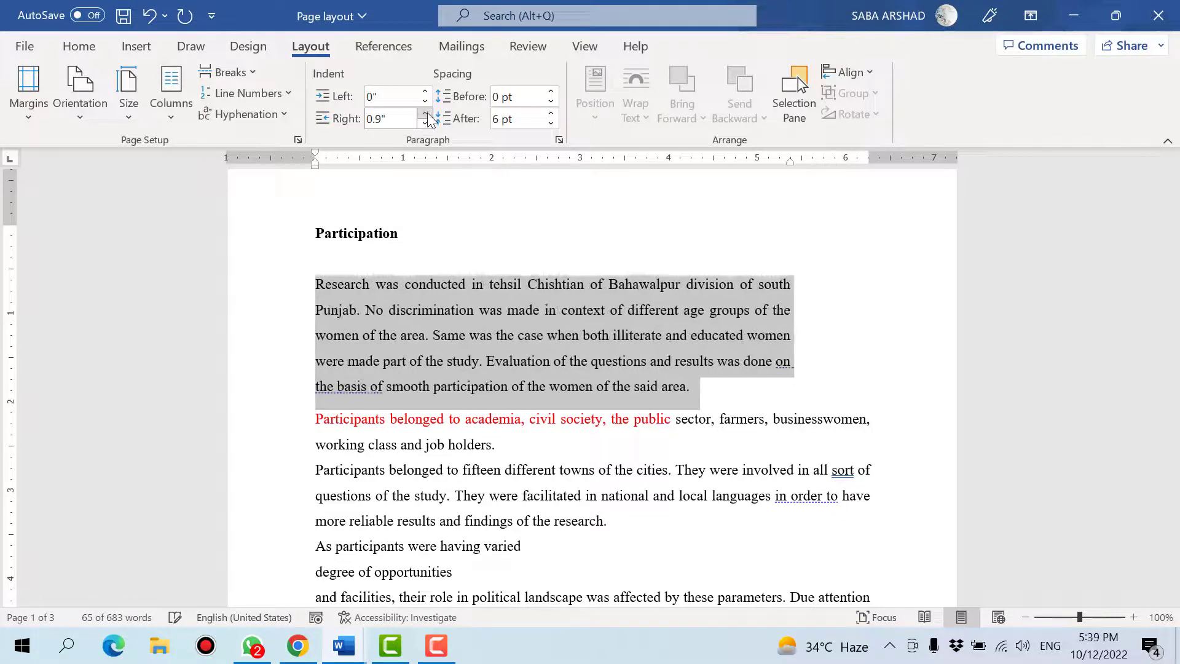
click(427, 113)
click(427, 113)
click(427, 113)
click(426, 113)
click(535, 335)
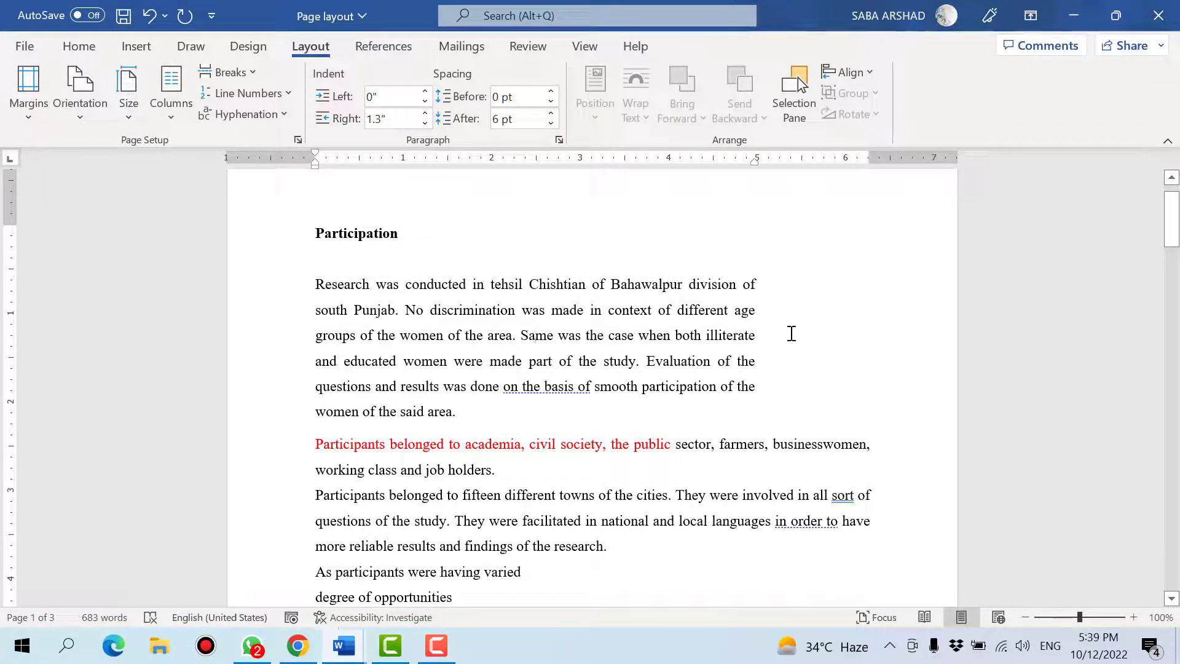
Step: Insert the red and blue Spirit School logo picture from the Downloads folder into the first paragraph
click(135, 46)
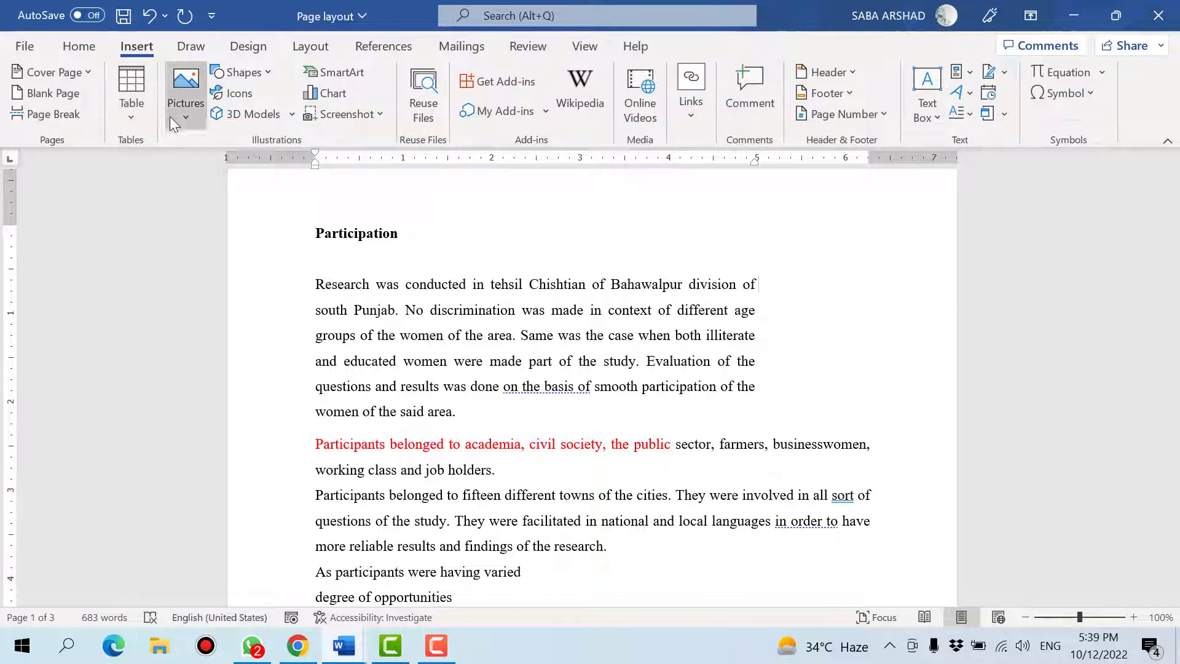
click(185, 102)
key(Escape)
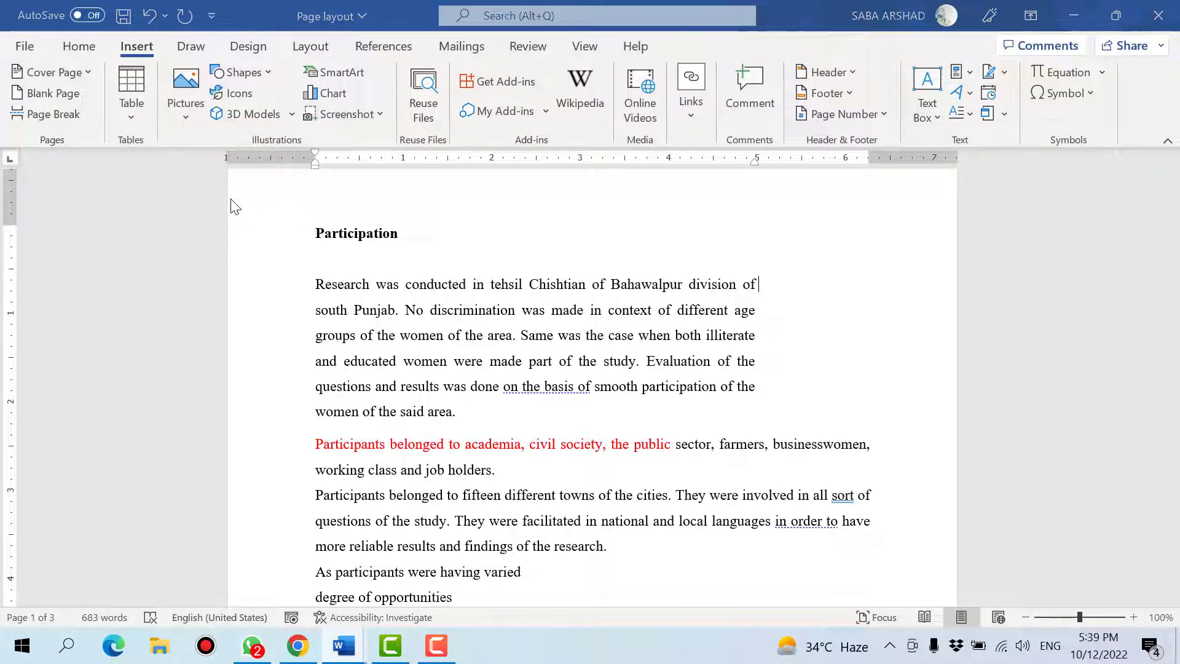
scroll(271, 257, down, 2)
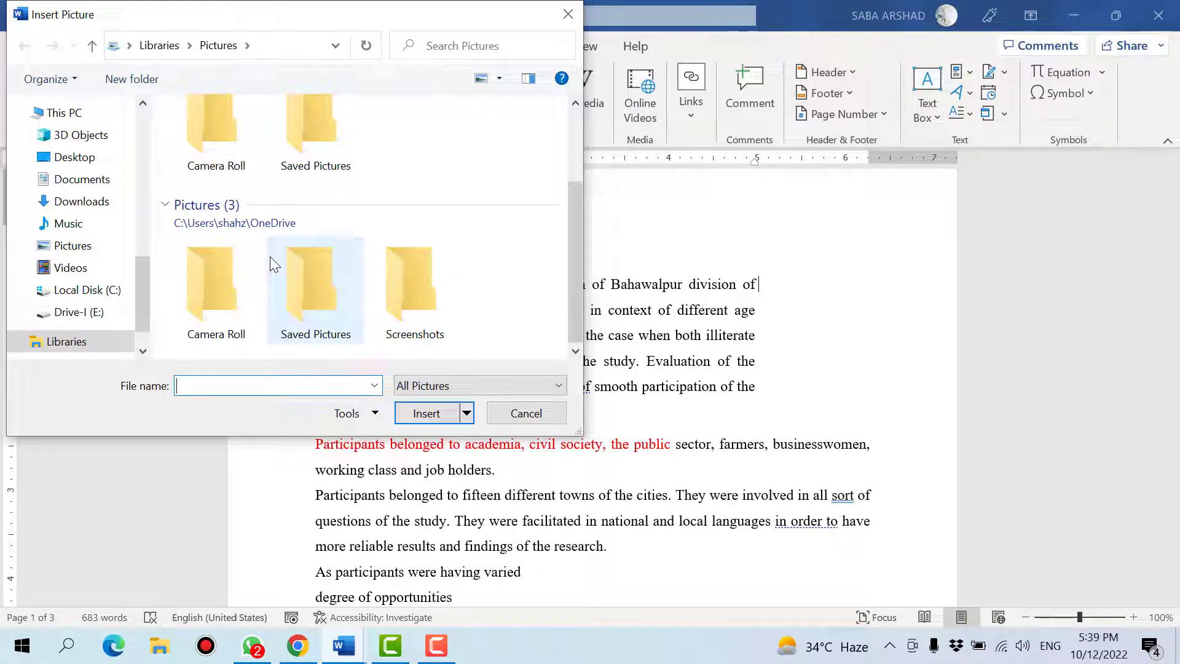
scroll(92, 266, up, 3)
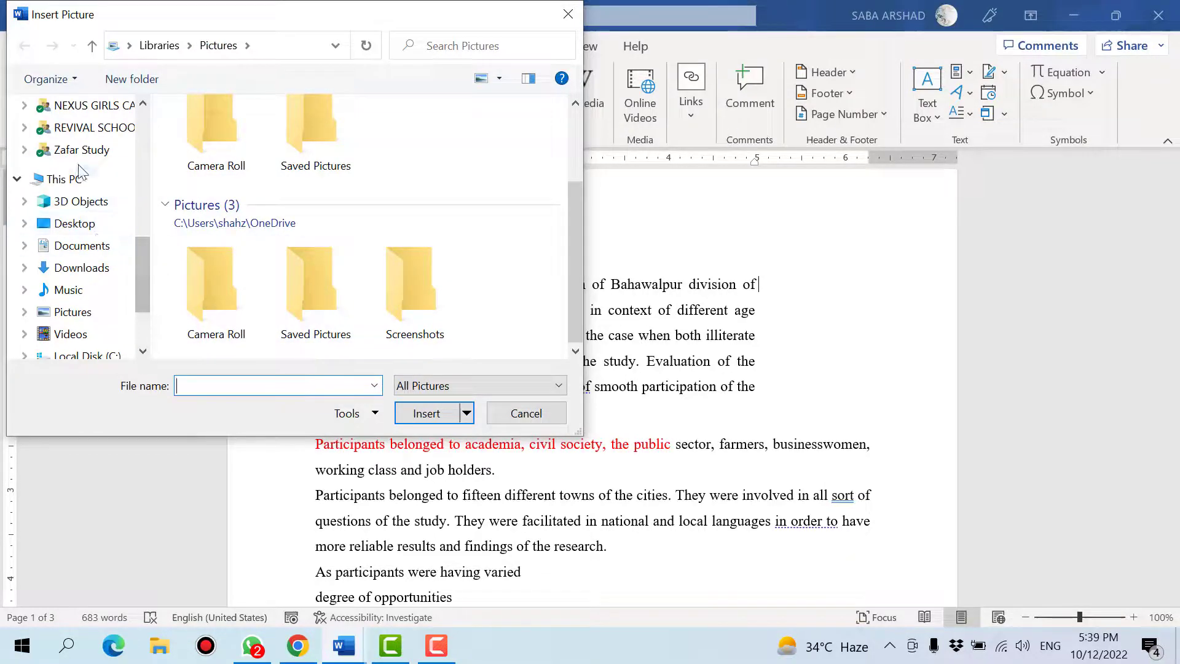
click(93, 266)
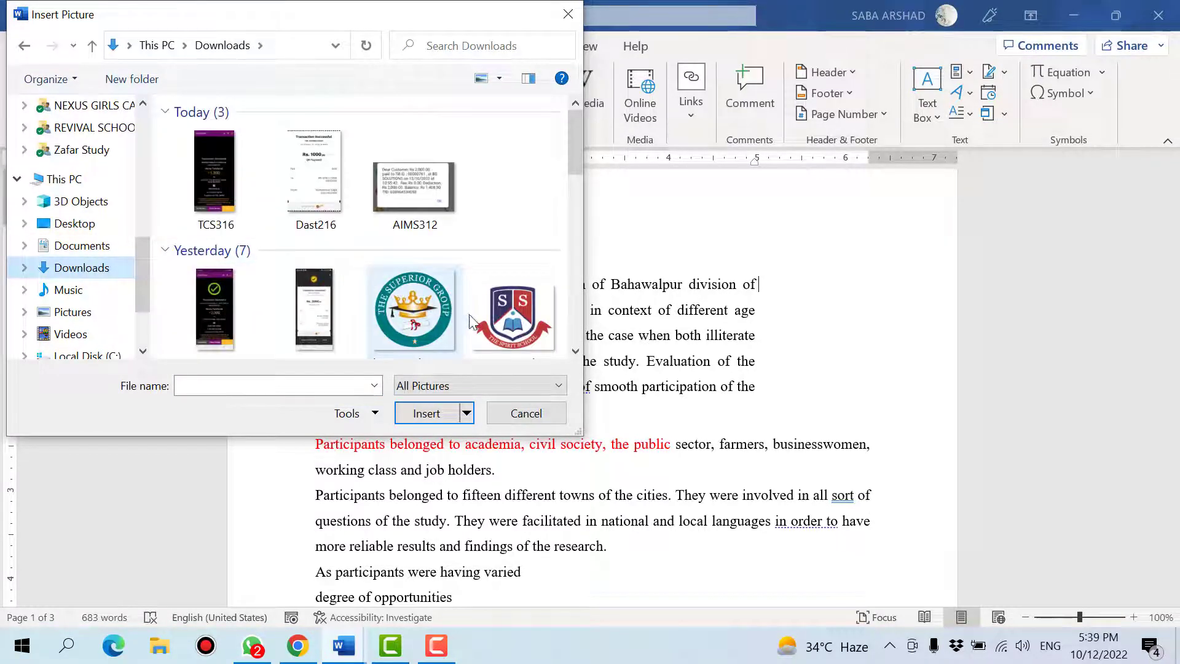
click(507, 315)
click(426, 413)
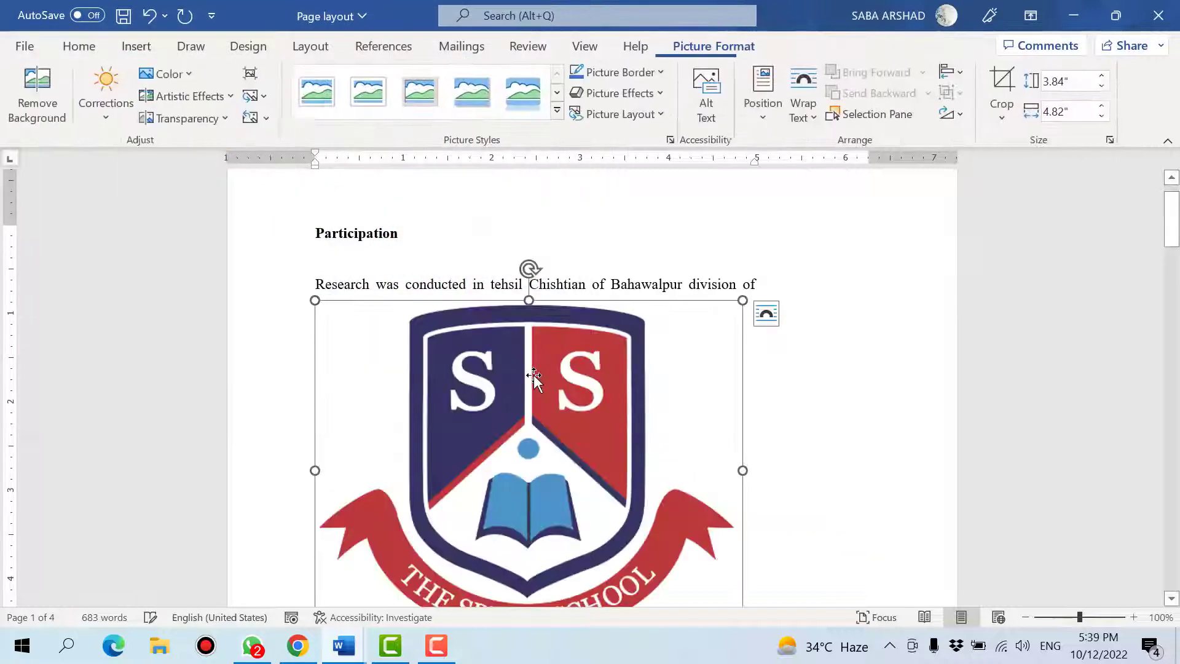
Step: Set the logo's text wrapping to In Front of Text and shrink it to about 1.88" by 2.37" over the first paragraphs
right_click(404, 338)
mouse_move(543, 342)
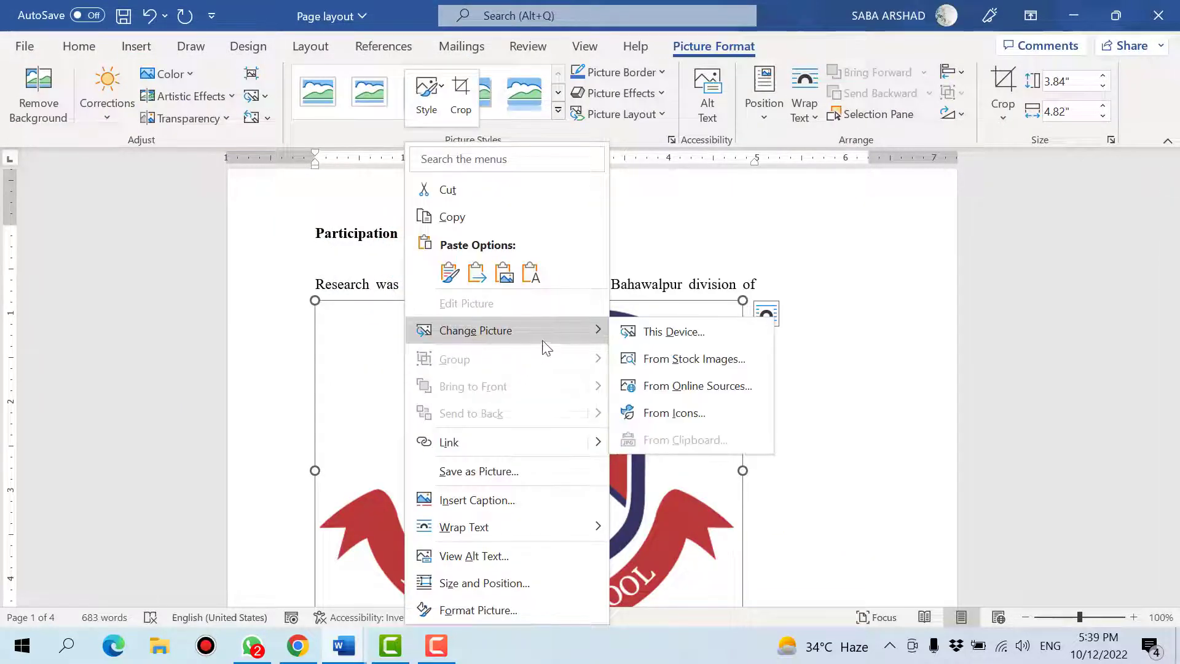
mouse_move(536, 528)
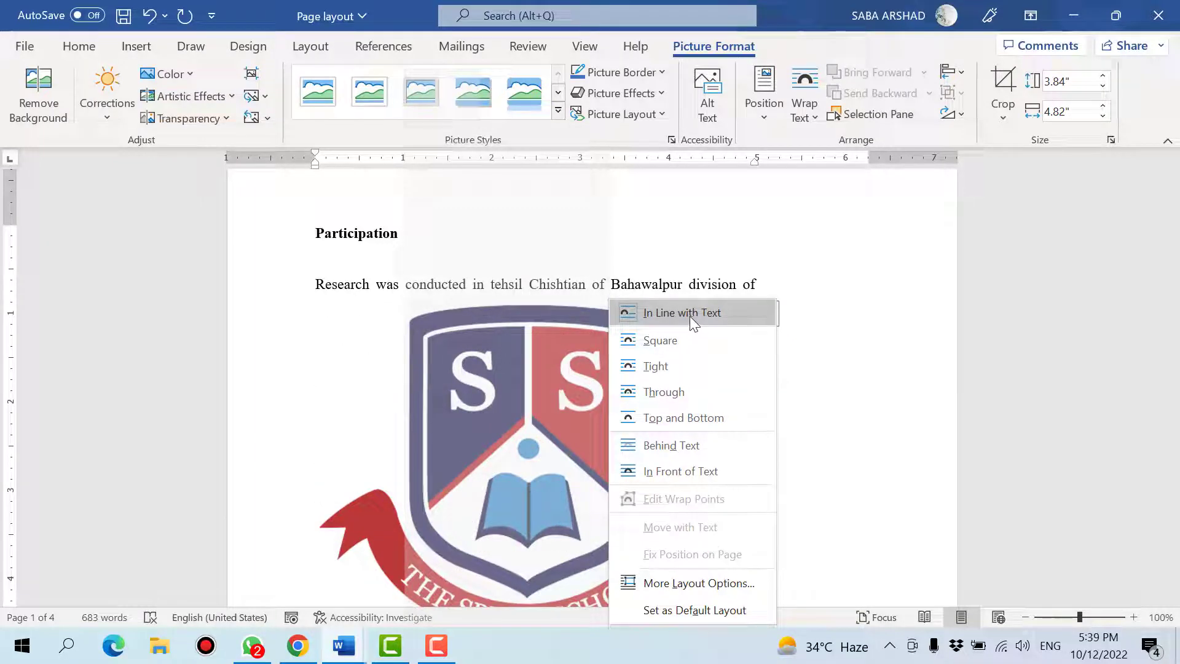
click(687, 471)
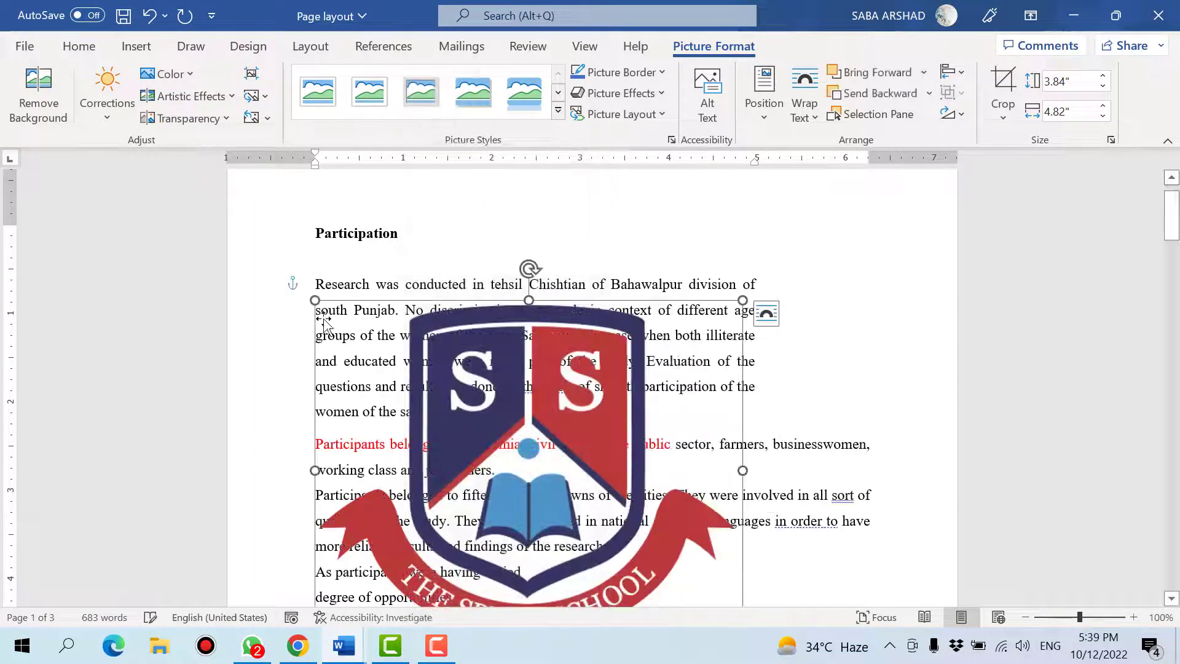
drag(322, 316, 538, 331)
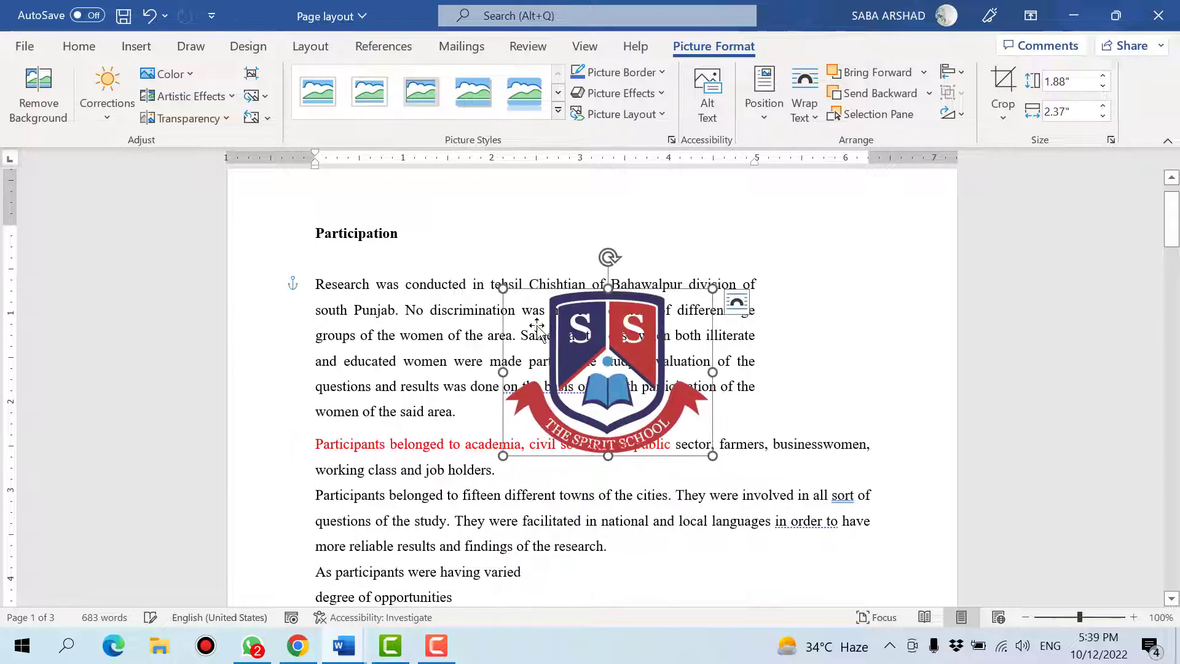
Step: Shrink the logo to fit the empty space to the right of the first "Participation" paragraph and save the document
drag(499, 284, 583, 345)
click(509, 296)
drag(621, 387, 812, 351)
click(648, 352)
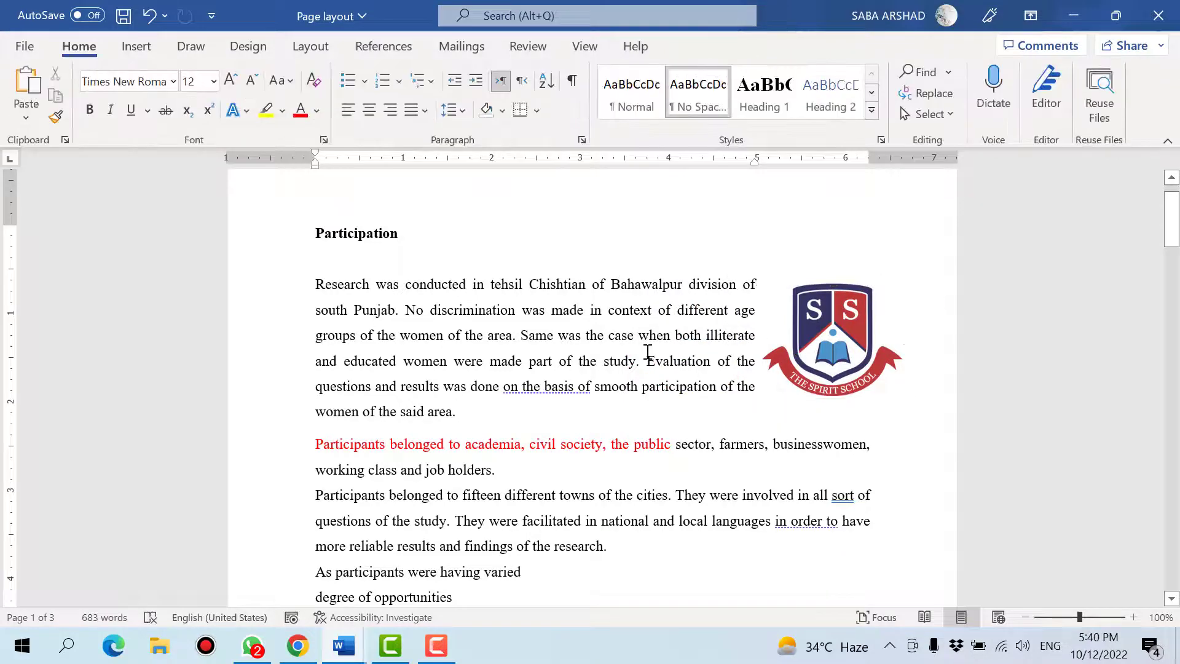
key(ctrl+s)
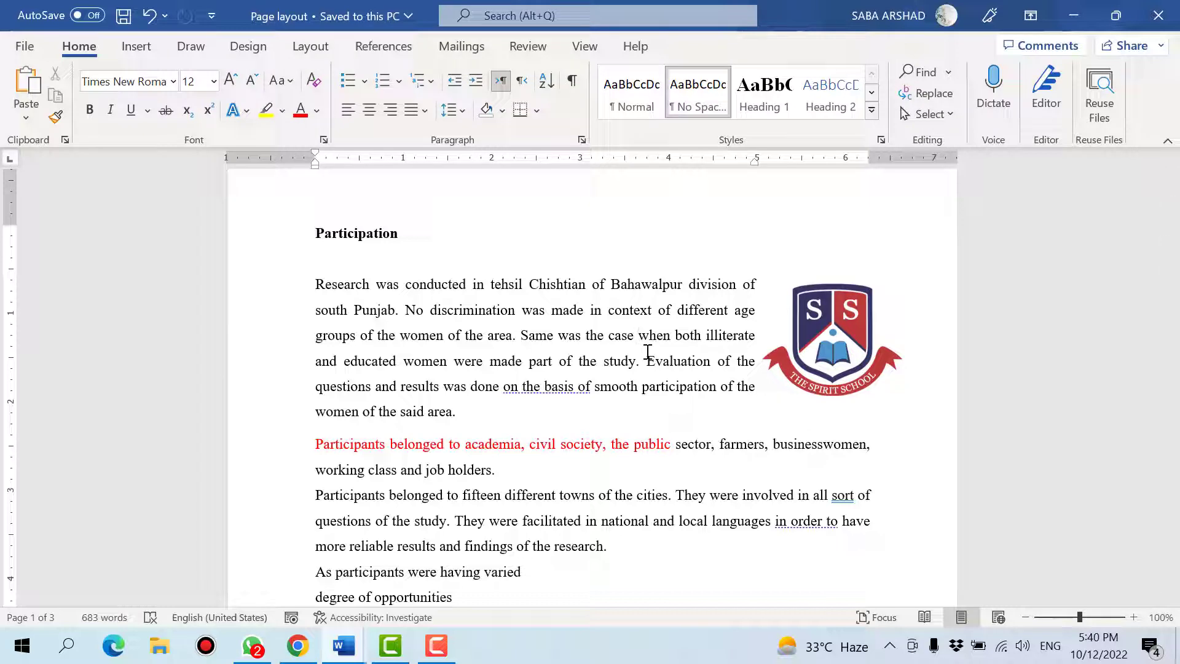
Step: Set the line spacing of the whole first paragraph under "Participation" to 1.0 and save the document
scroll(647, 351, down, 4)
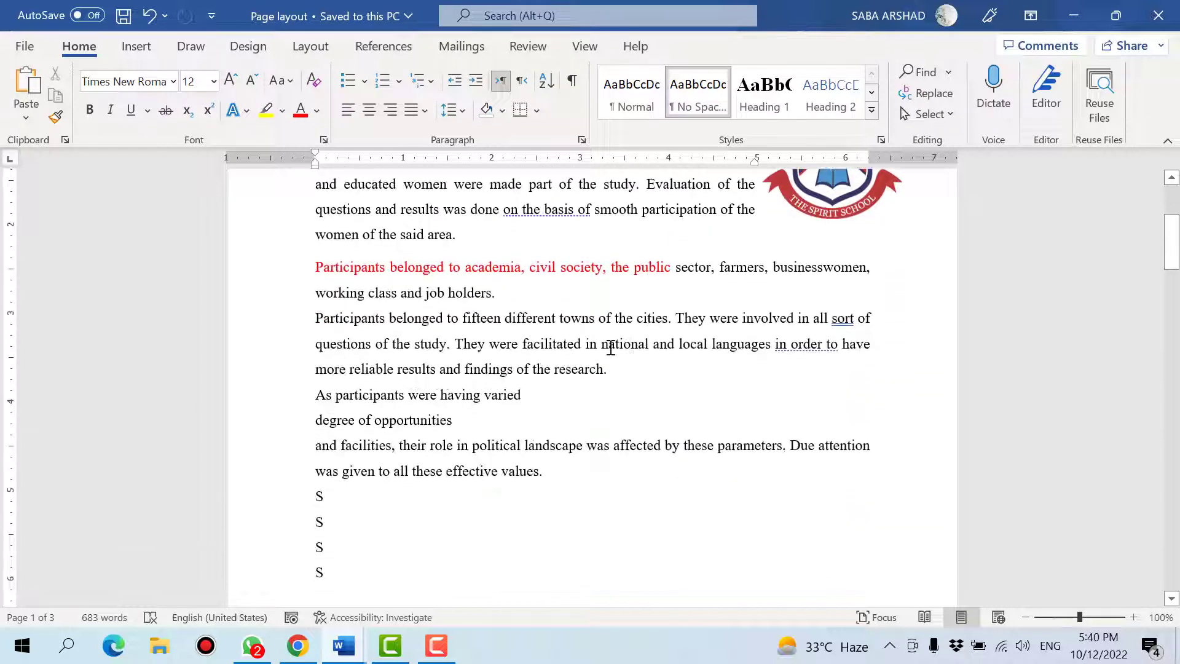
scroll(612, 345, up, 3)
click(299, 51)
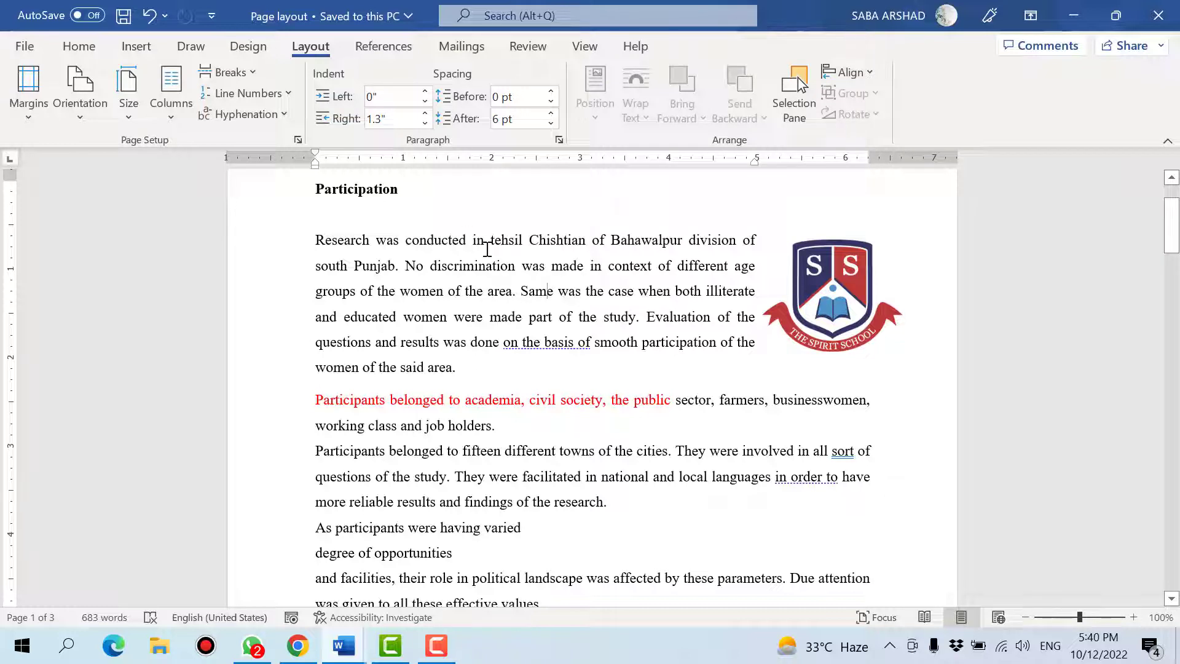
triple_click(477, 367)
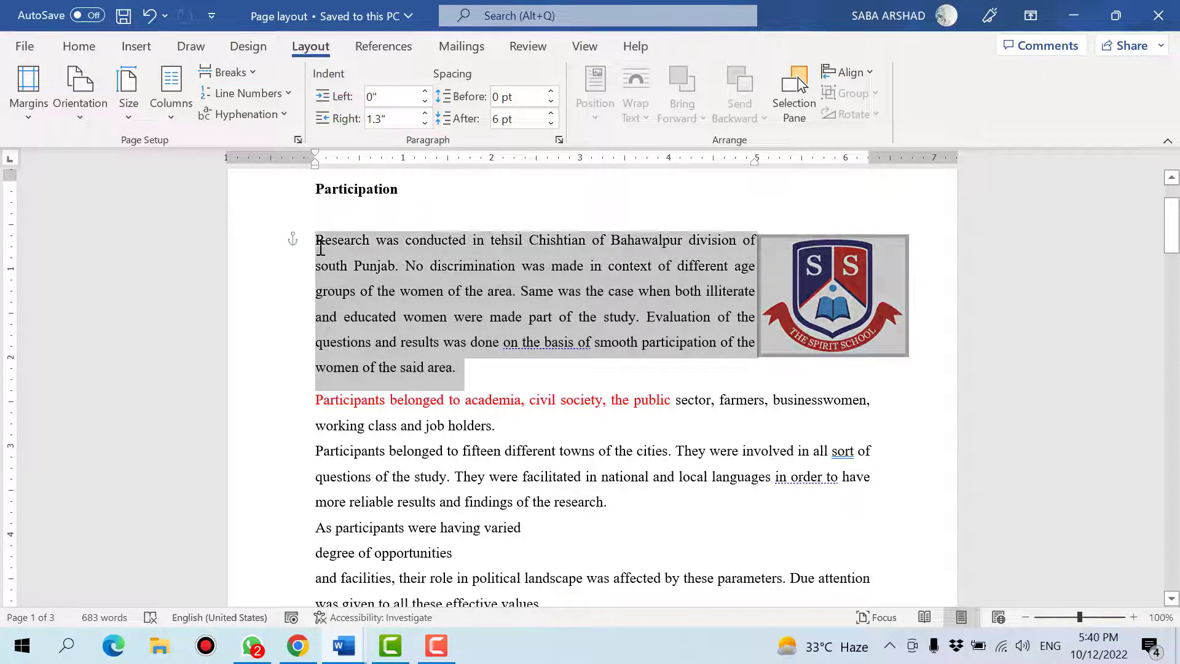
click(79, 46)
click(452, 112)
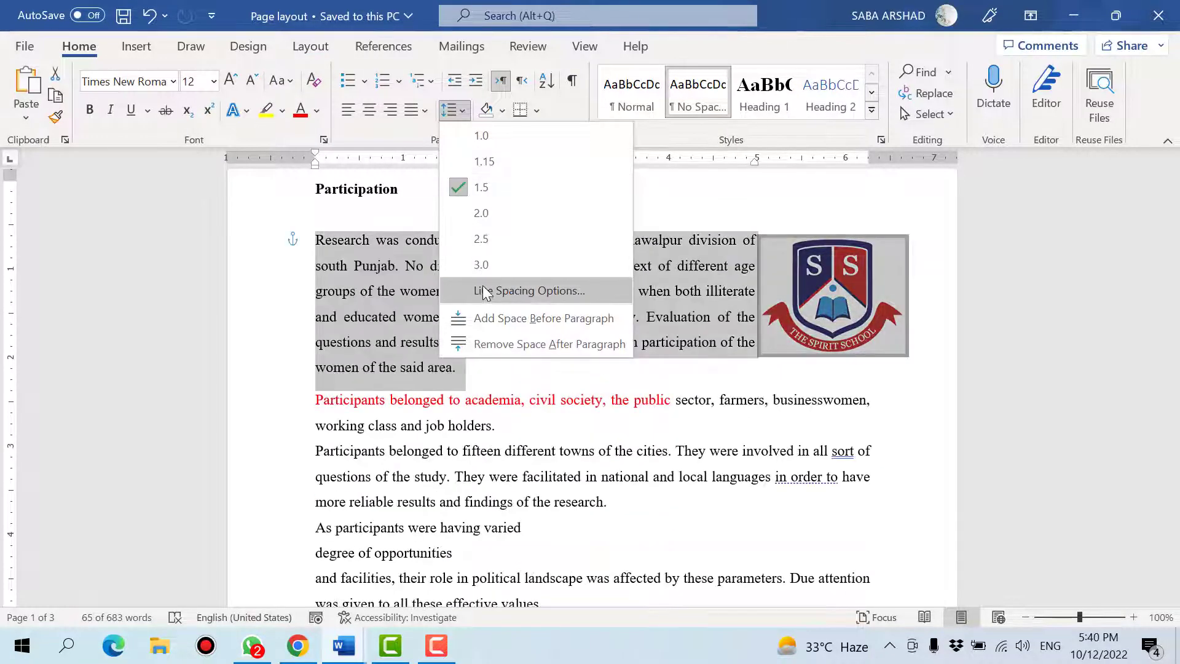
click(481, 135)
click(494, 330)
key(ctrl+s)
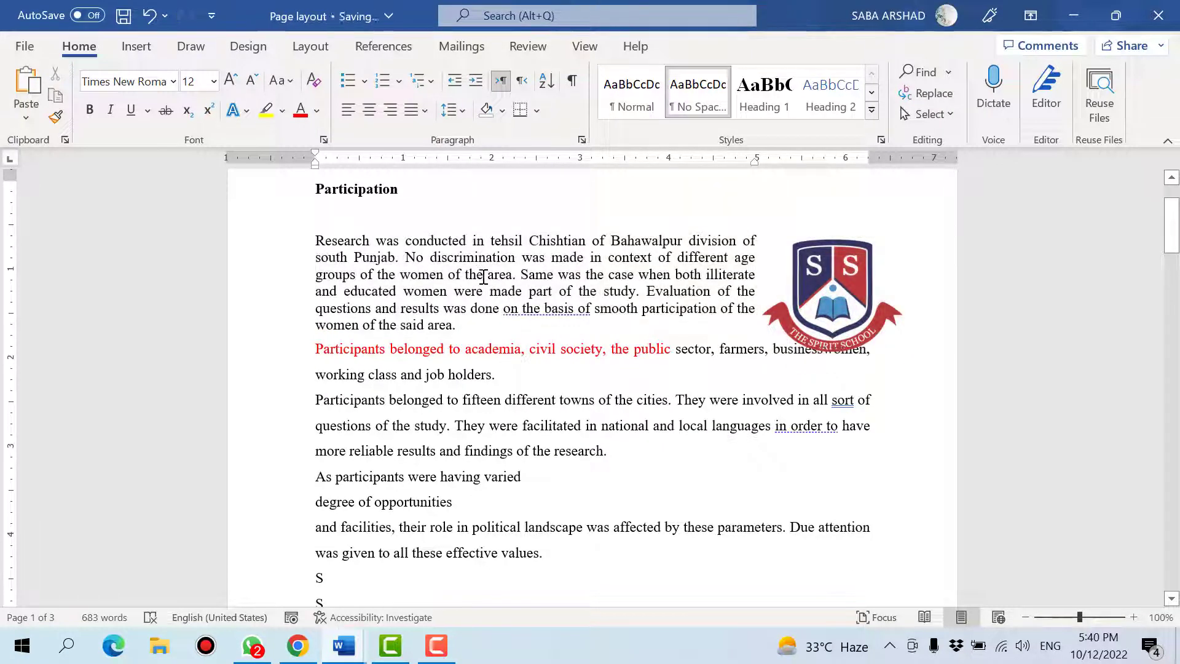
Step: Return the first paragraph's line spacing to 1.5
drag(495, 329, 316, 257)
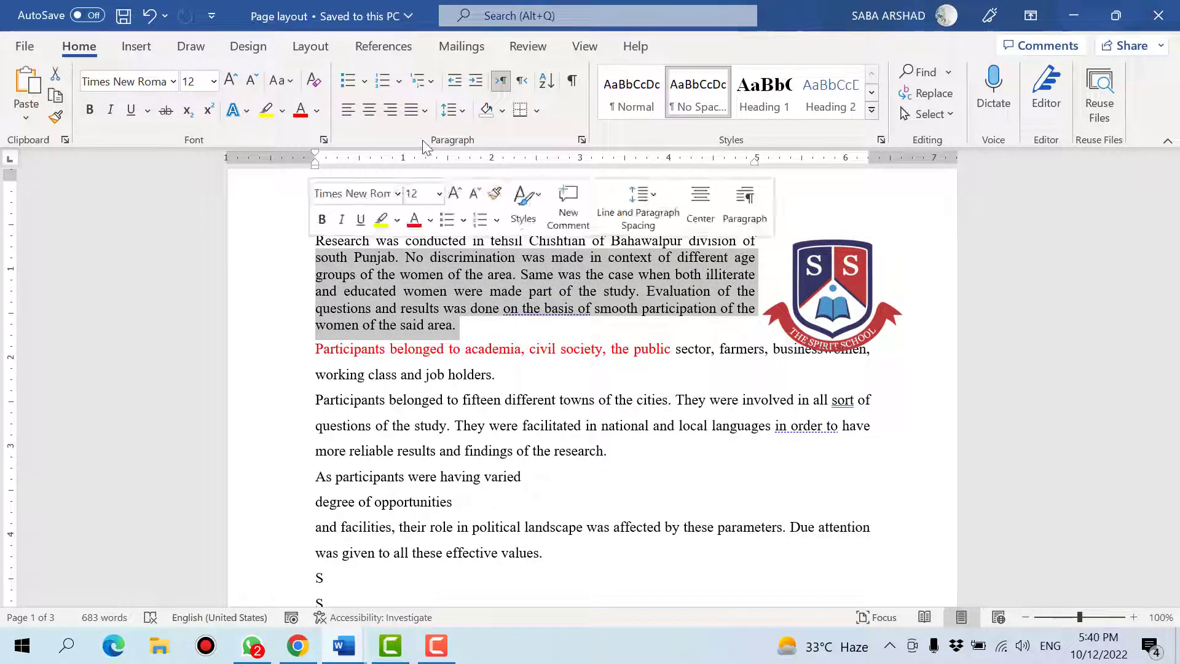
click(460, 113)
click(473, 187)
click(470, 342)
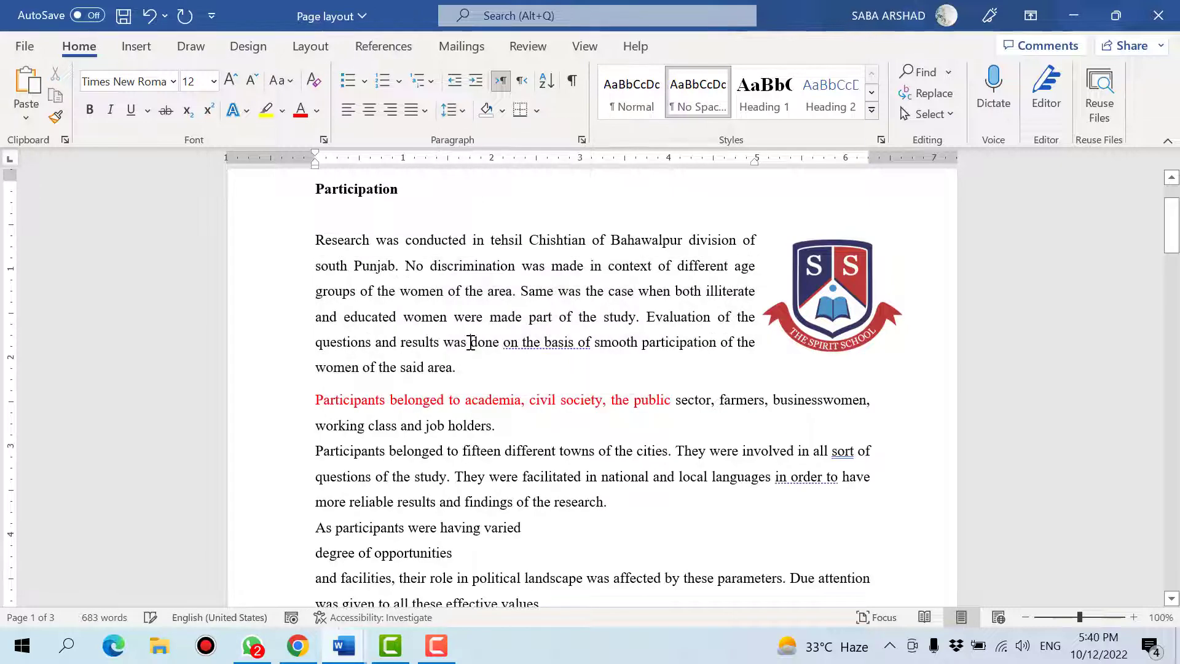
Step: Show the Selection Pane and select the logo through its Picture 1 entry
click(311, 47)
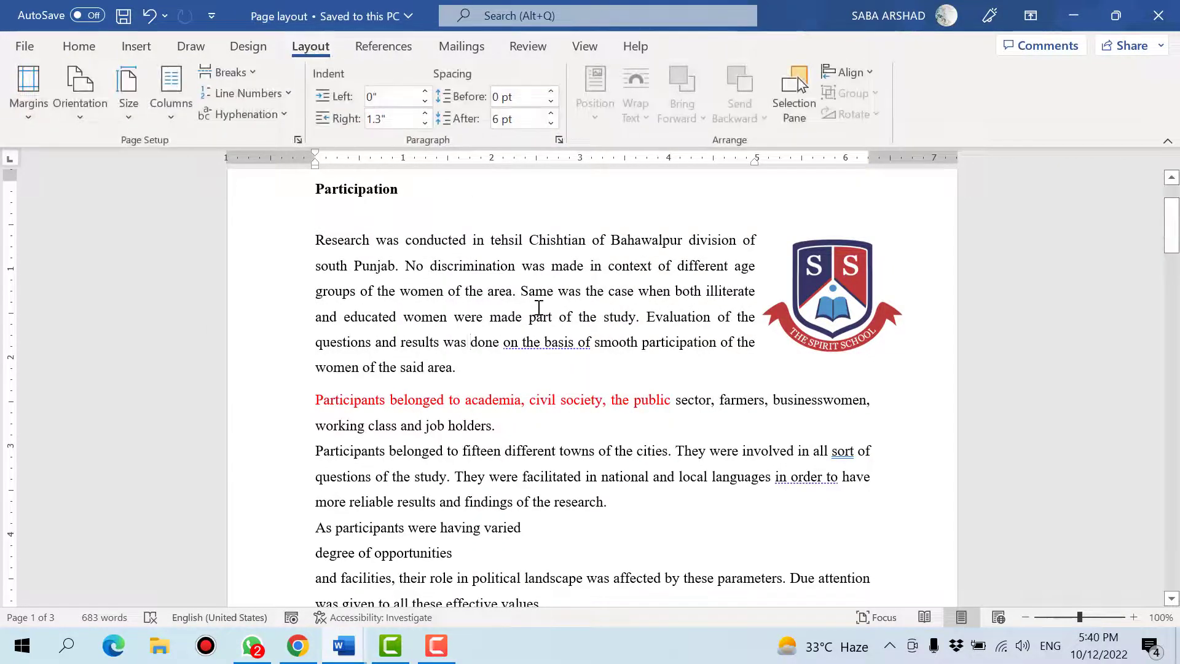
click(794, 113)
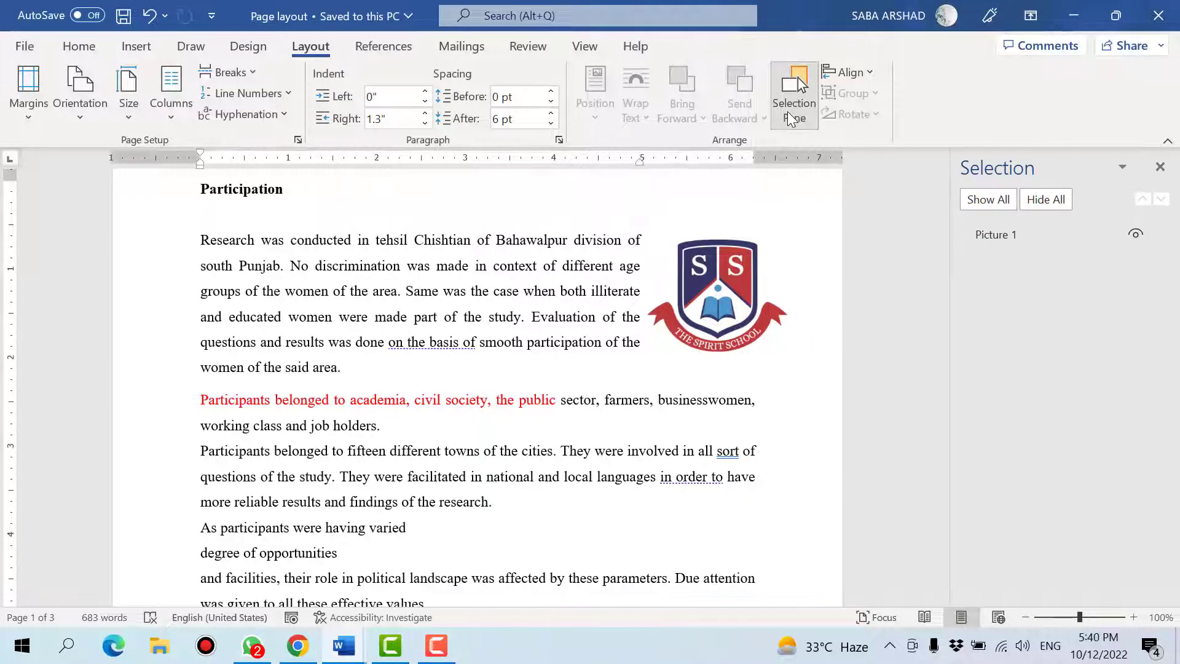
click(1000, 239)
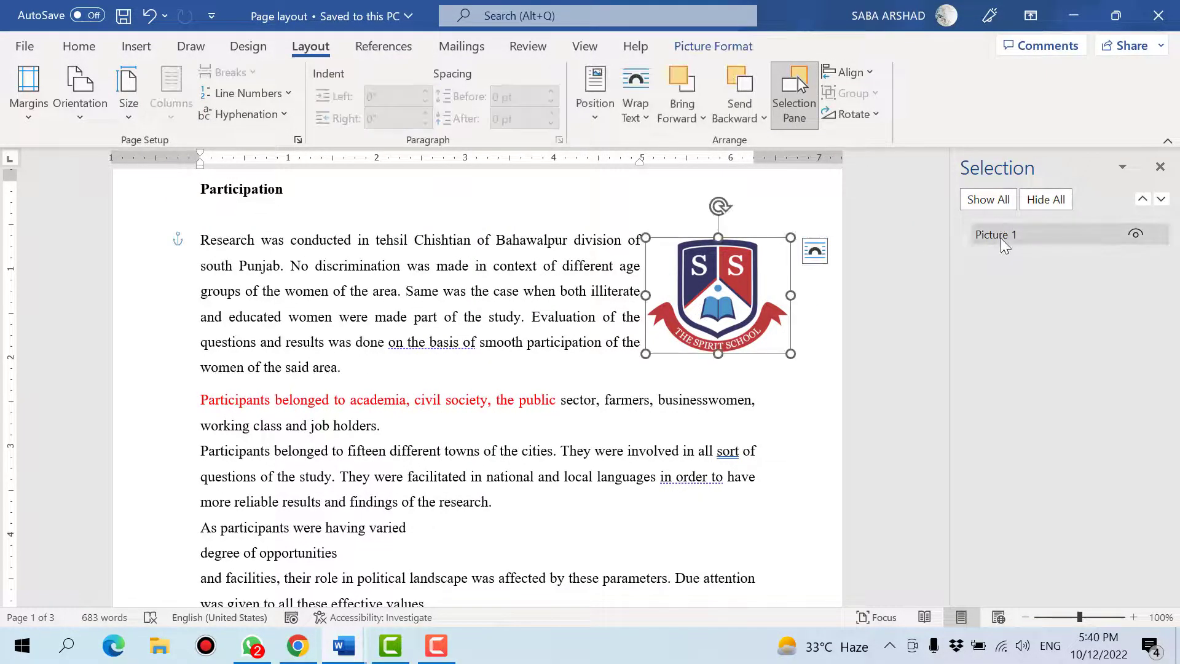
click(1002, 238)
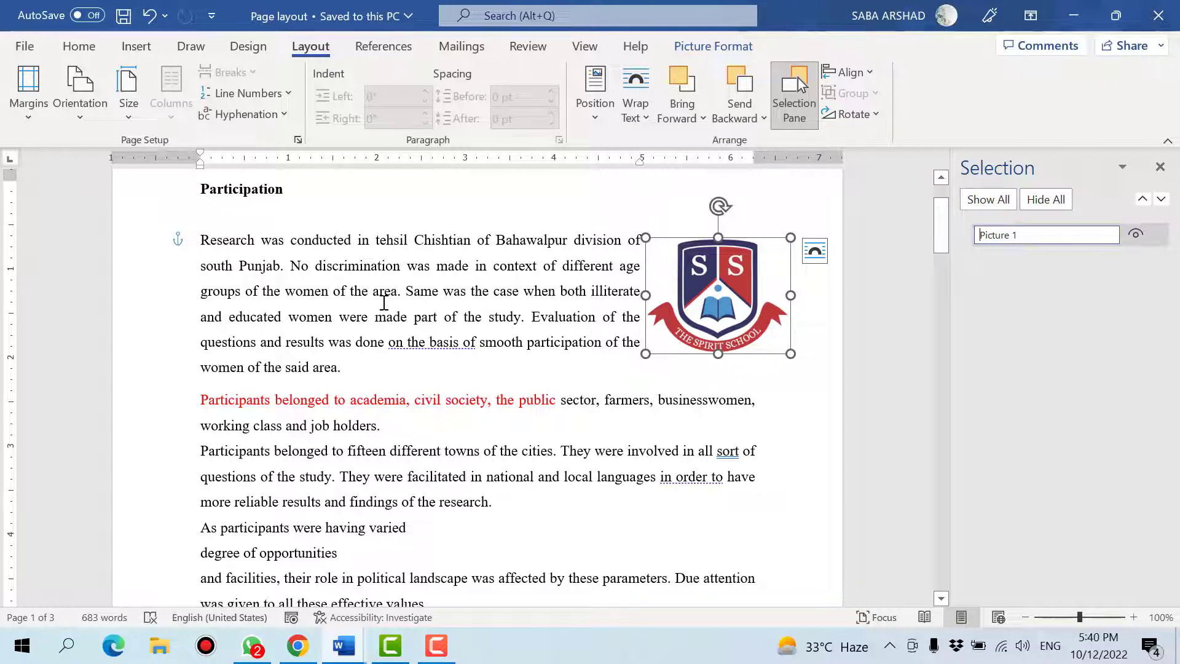
click(303, 342)
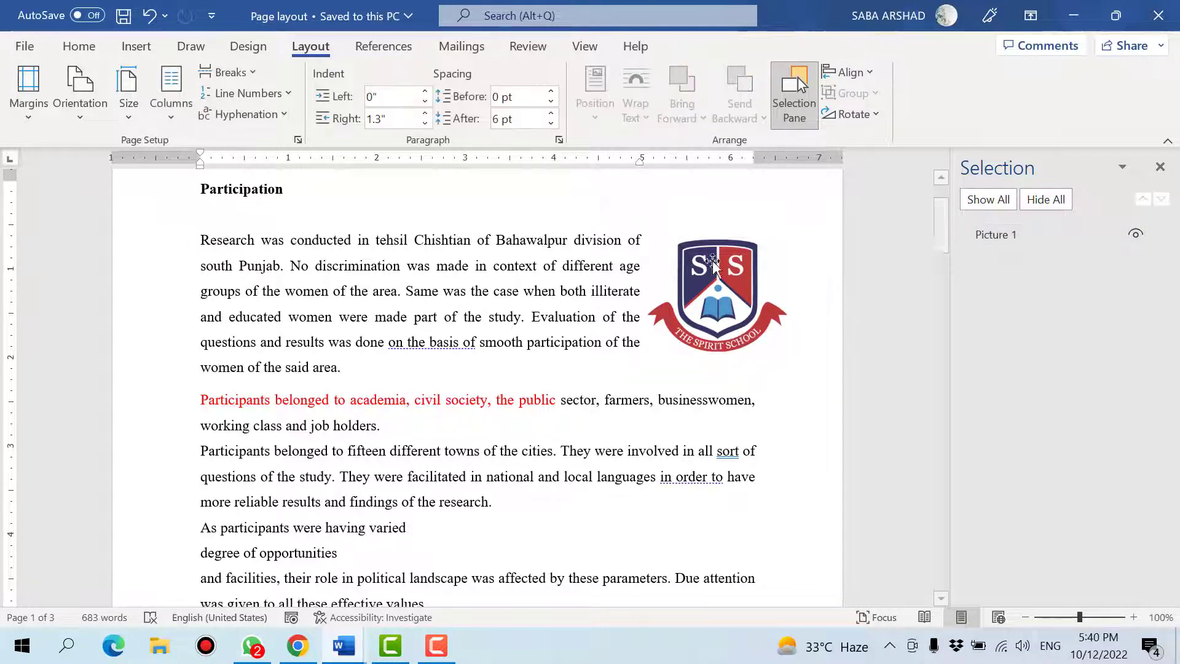
click(1109, 244)
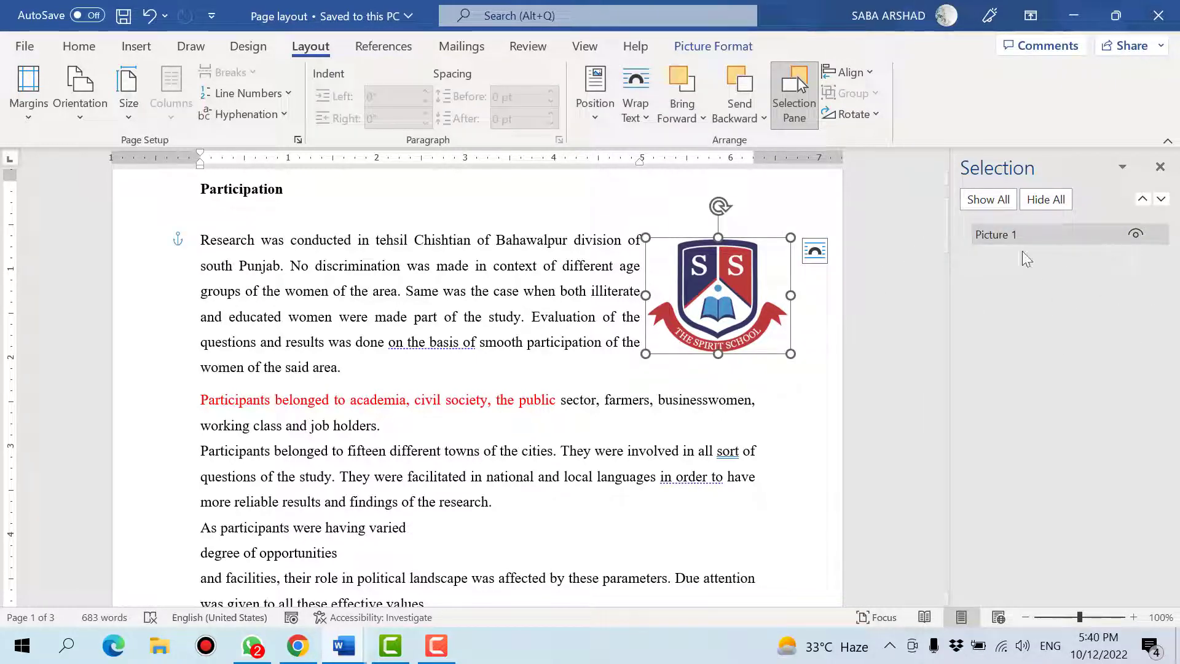
Step: Select some body text and the logo in turn on the page to compare how the Selection Pane reflects each
click(614, 291)
click(431, 424)
drag(341, 425, 628, 528)
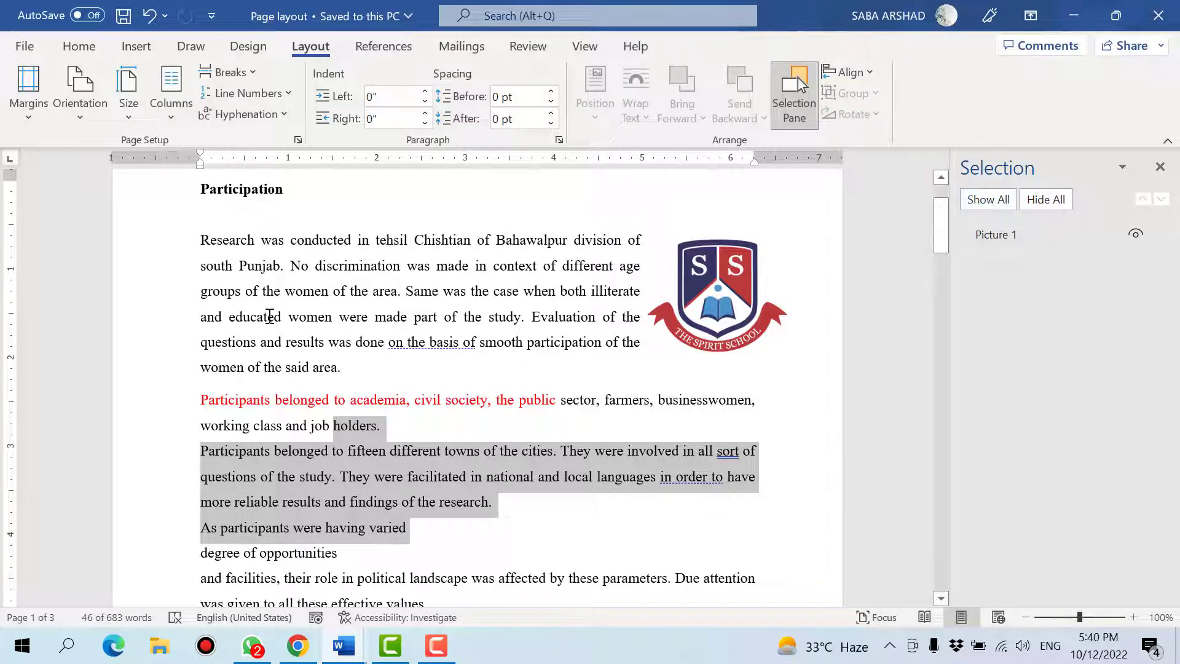
click(442, 424)
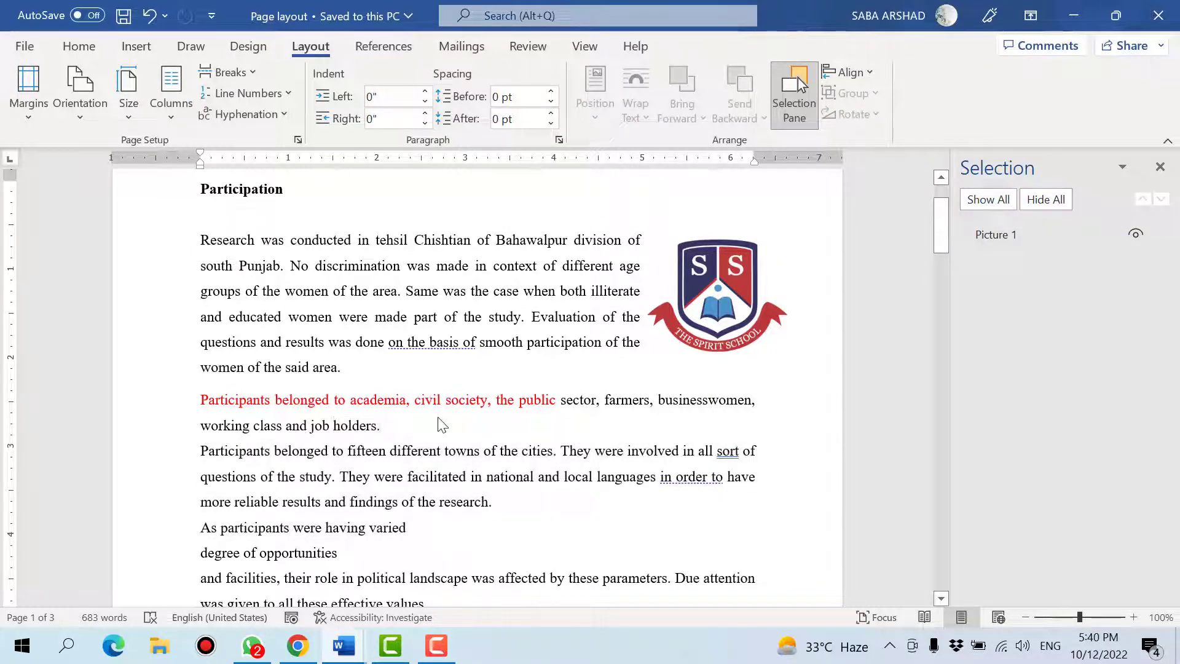
click(725, 333)
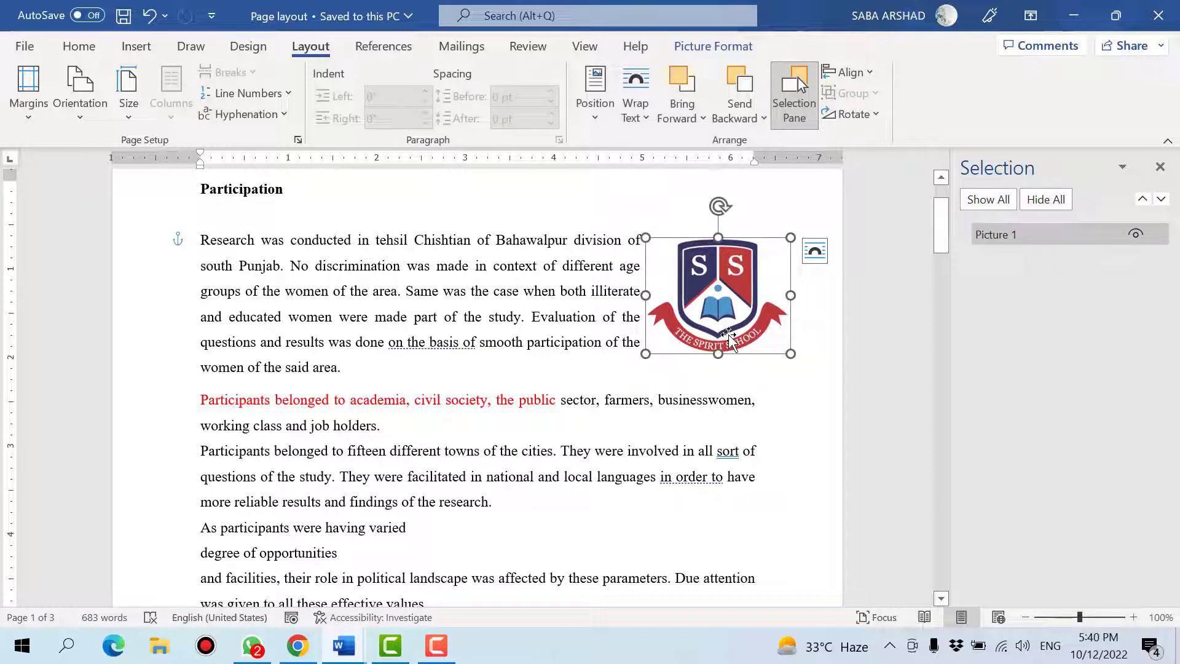
click(708, 430)
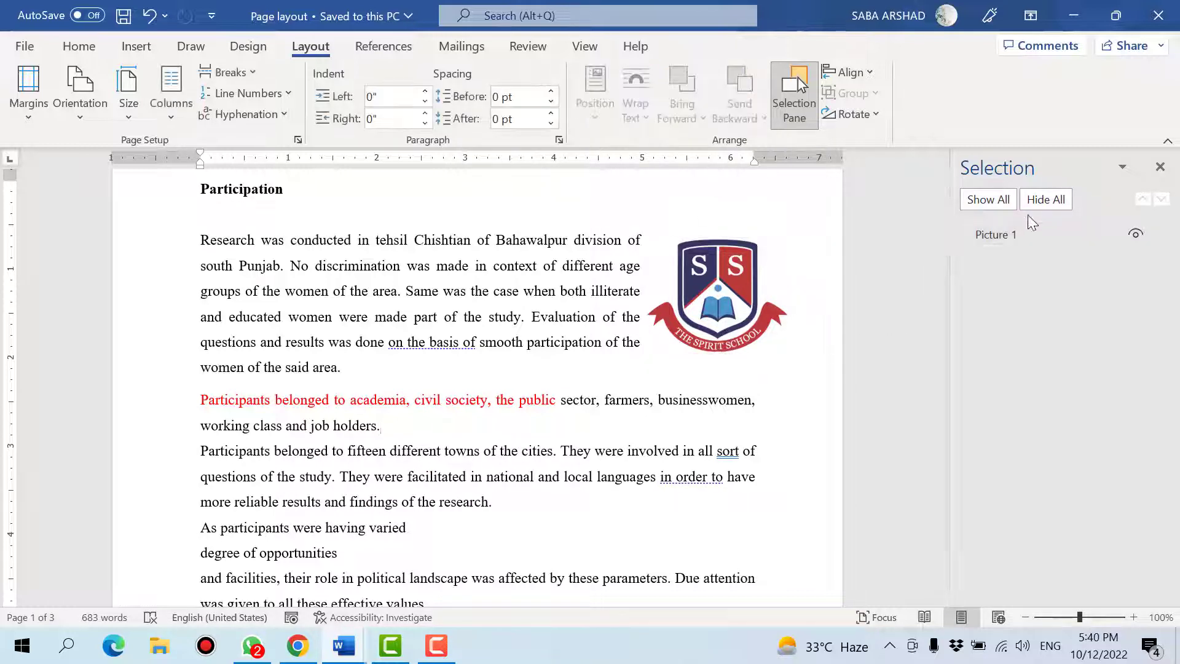
click(526, 270)
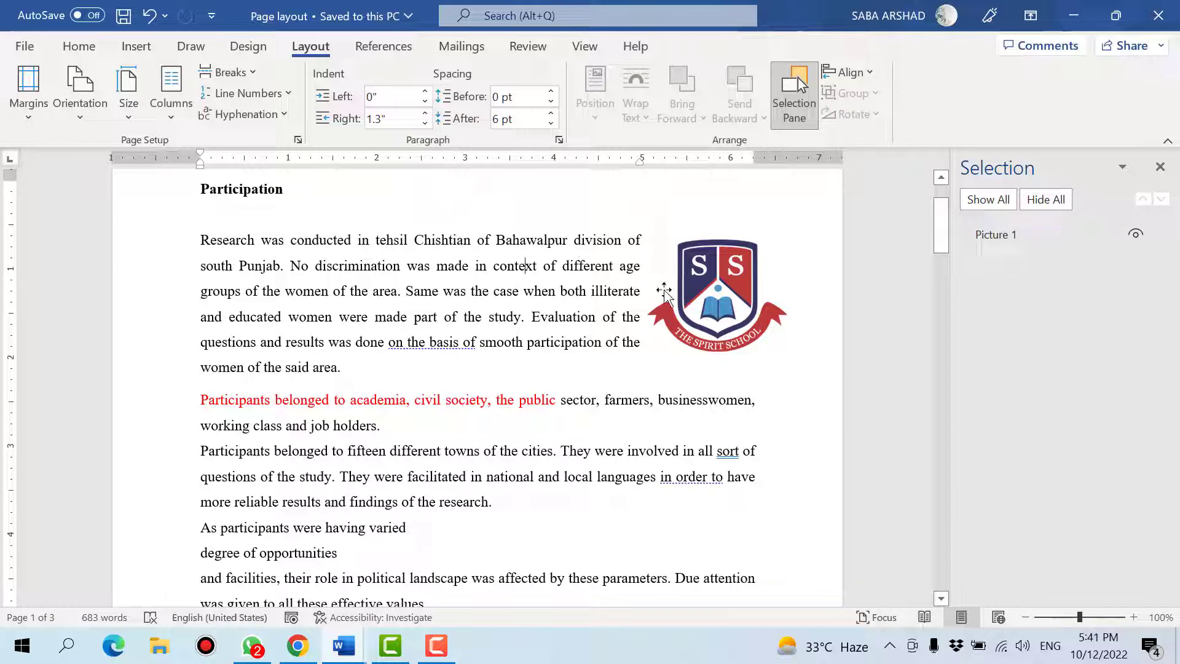
Step: View the object alignment options, and show the page gridlines briefly before hiding them again
click(869, 73)
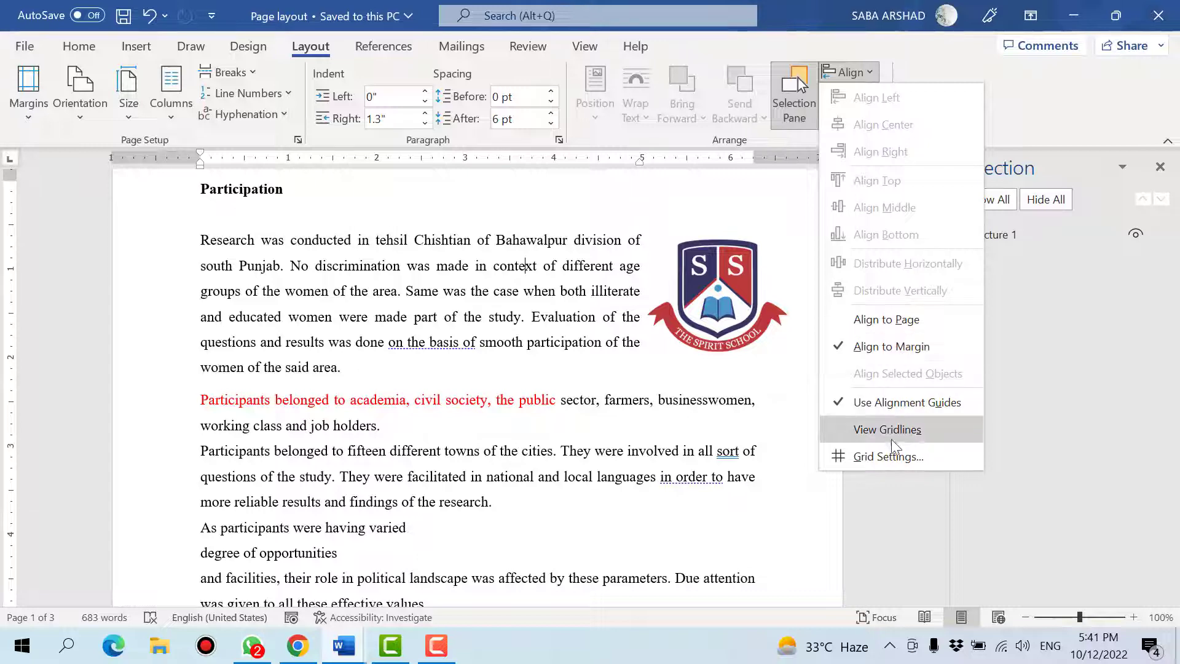
click(585, 46)
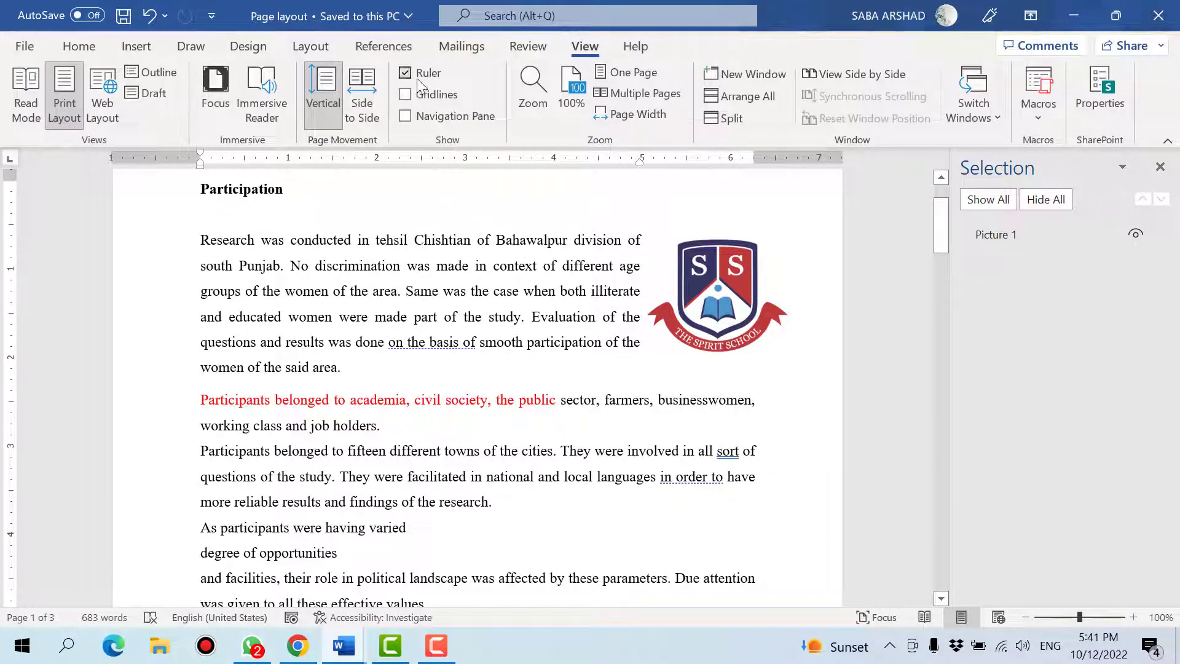
click(406, 96)
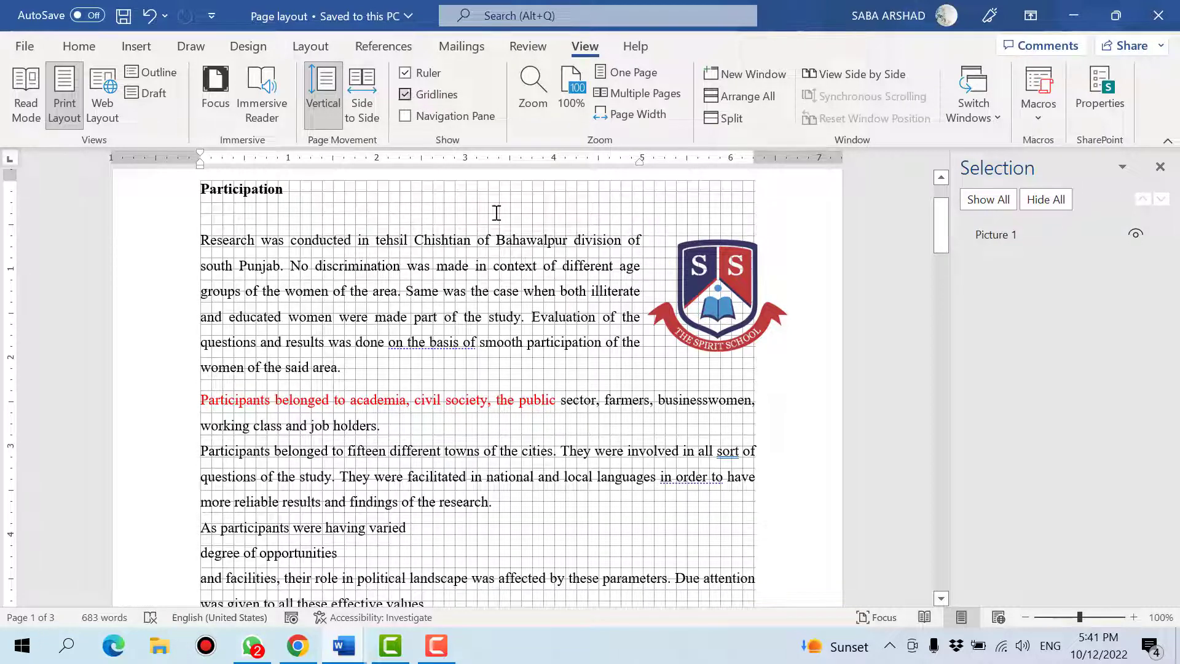
scroll(486, 234, down, 4)
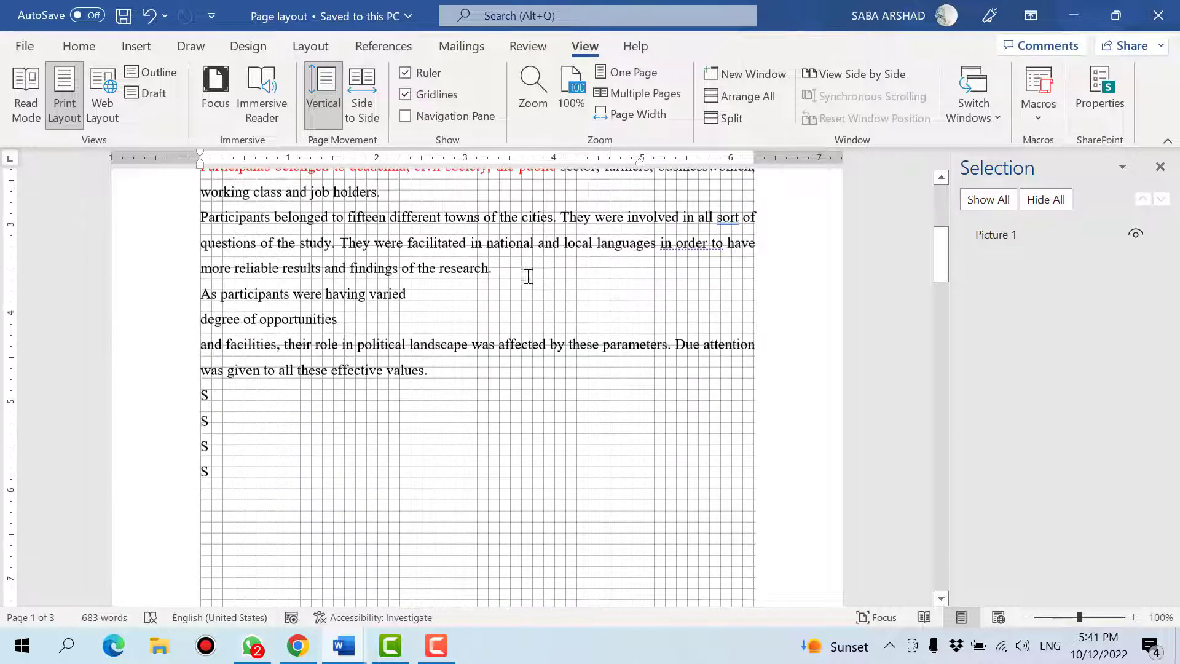
click(405, 94)
Step: Show and close the Navigation Pane, and toggle the ruler off and on, leaving it displayed
click(405, 116)
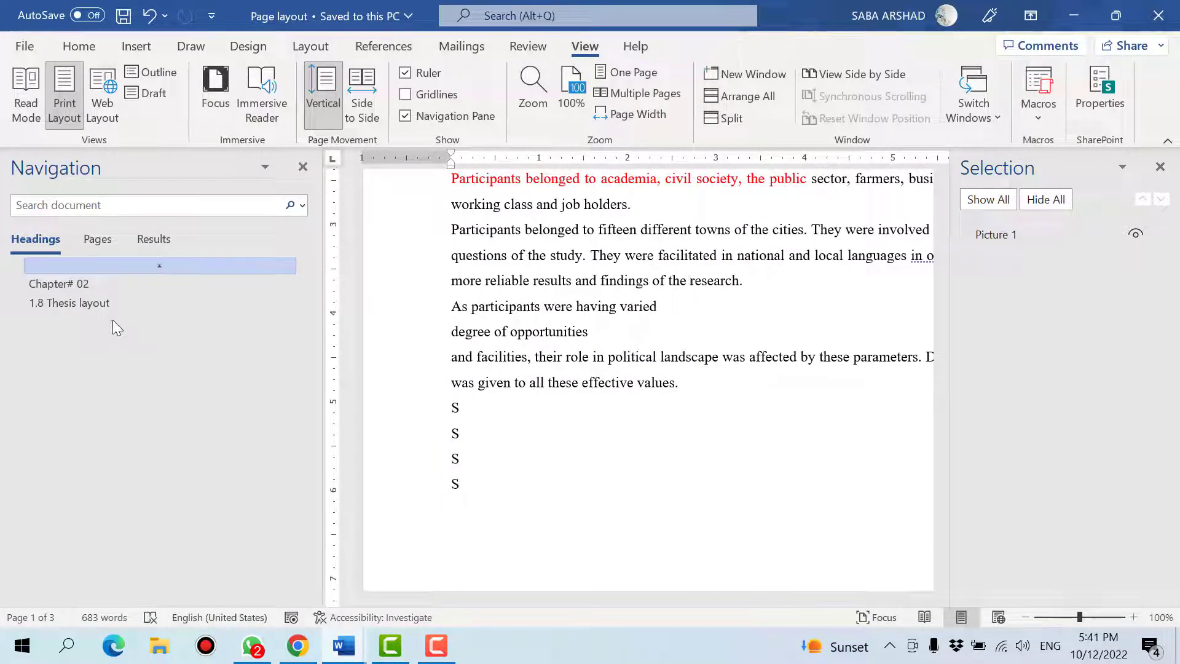
click(303, 166)
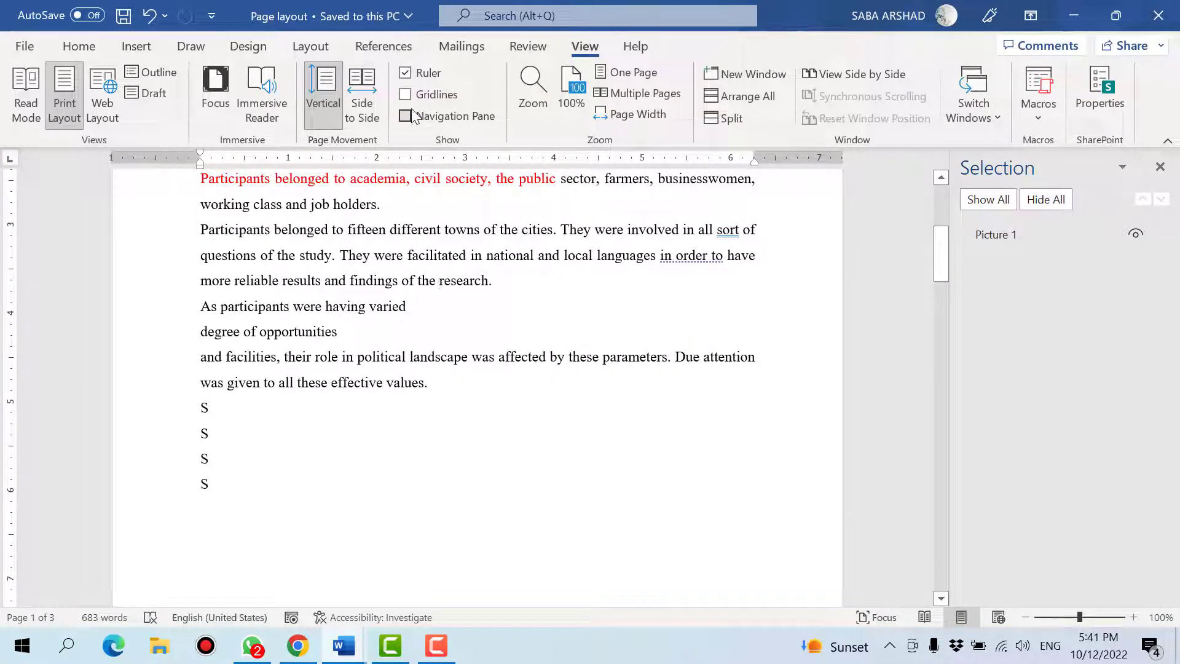
click(406, 73)
click(406, 73)
click(406, 73)
click(406, 74)
Step: Close the Selection Pane and return to the layout settings with the cursor in the body text after "effective values."
click(1159, 167)
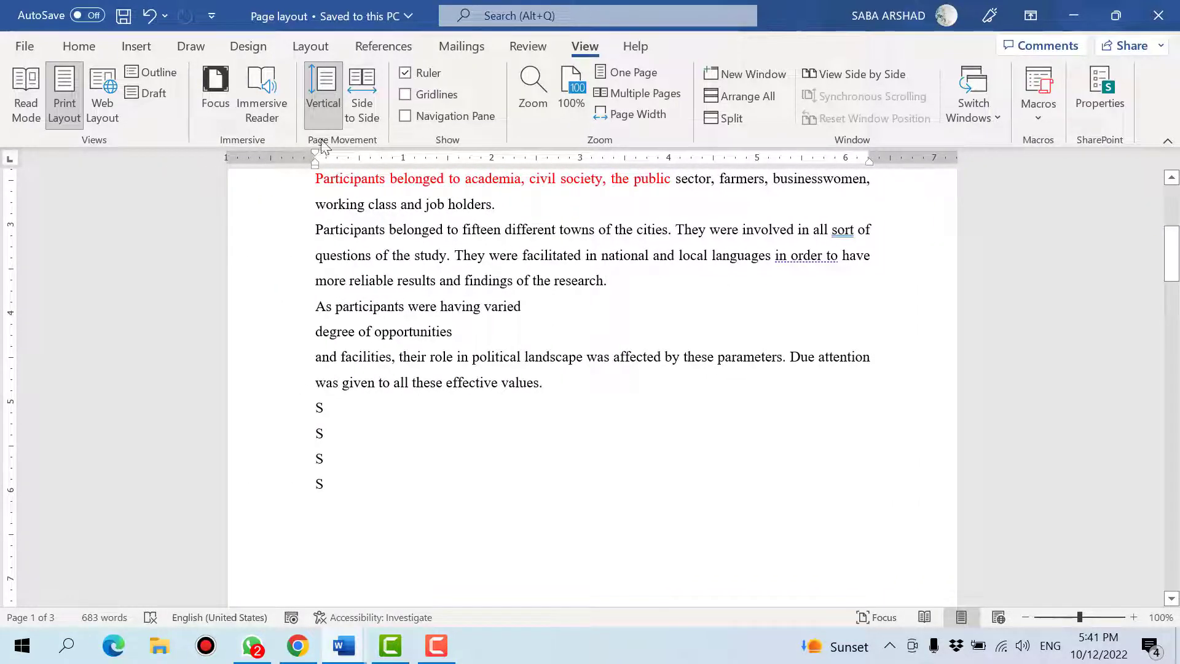
click(310, 46)
click(583, 393)
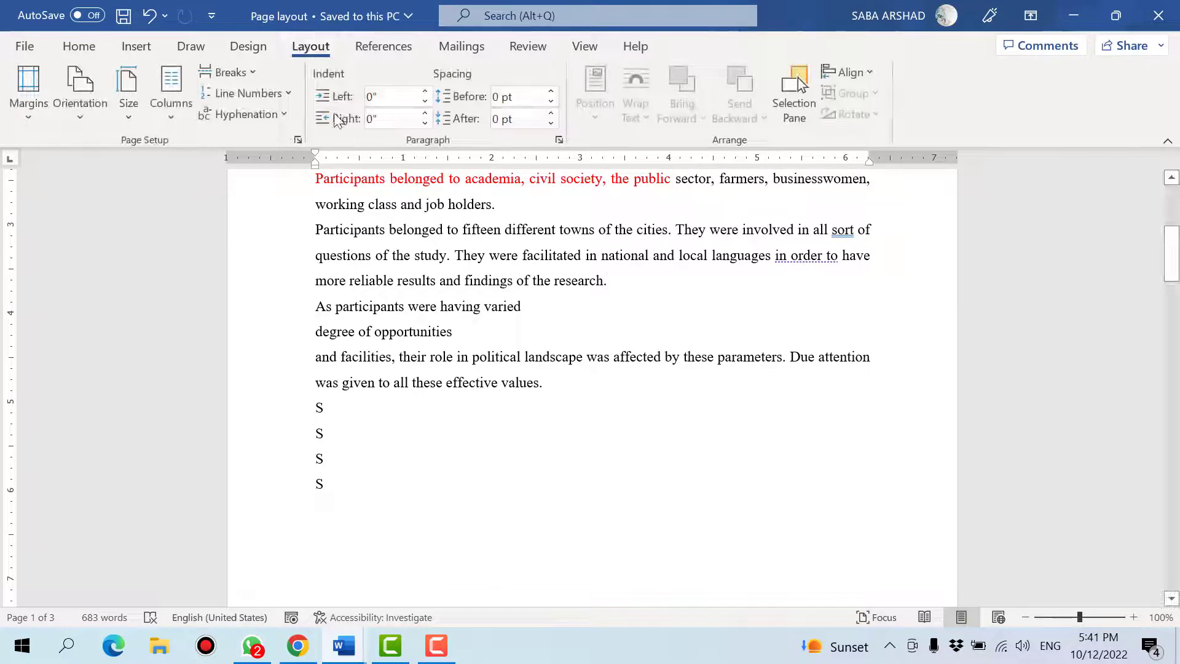